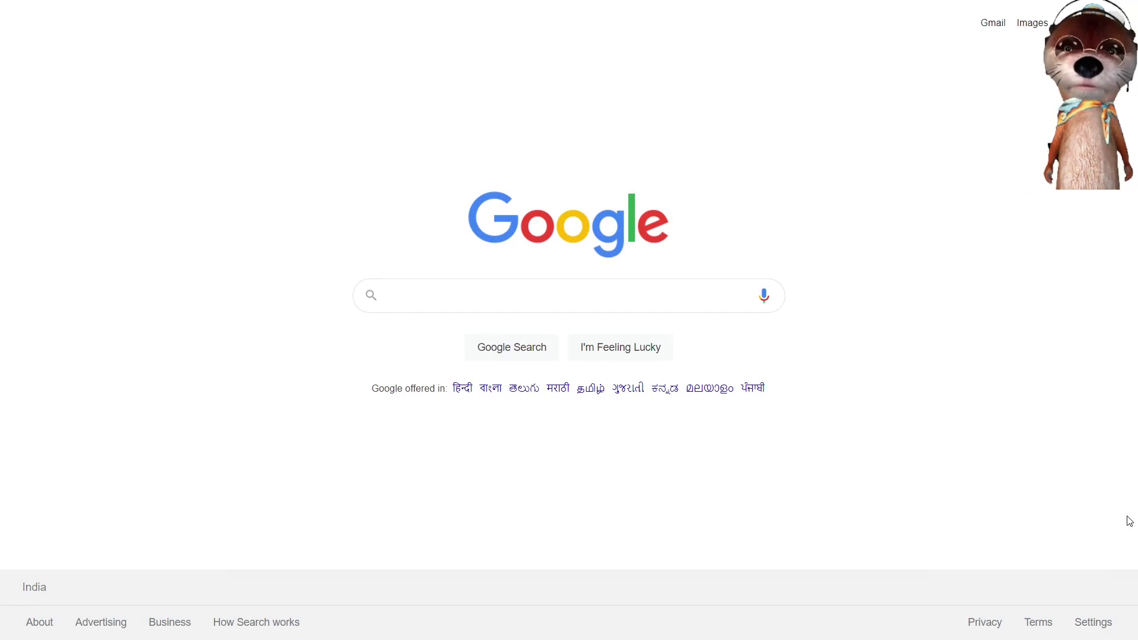
- Search Google for 'swiggy partner with us' and open the Partner with Us - Swiggy result
{"action": "type", "text": "swiggy"}
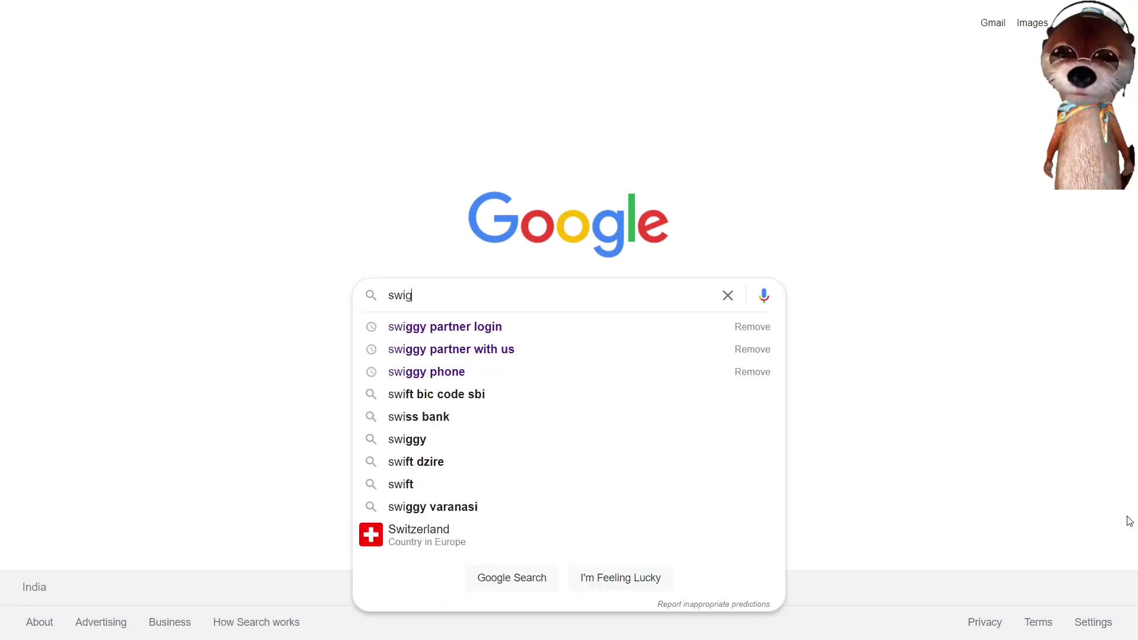
{"action": "key", "text": "Down"}
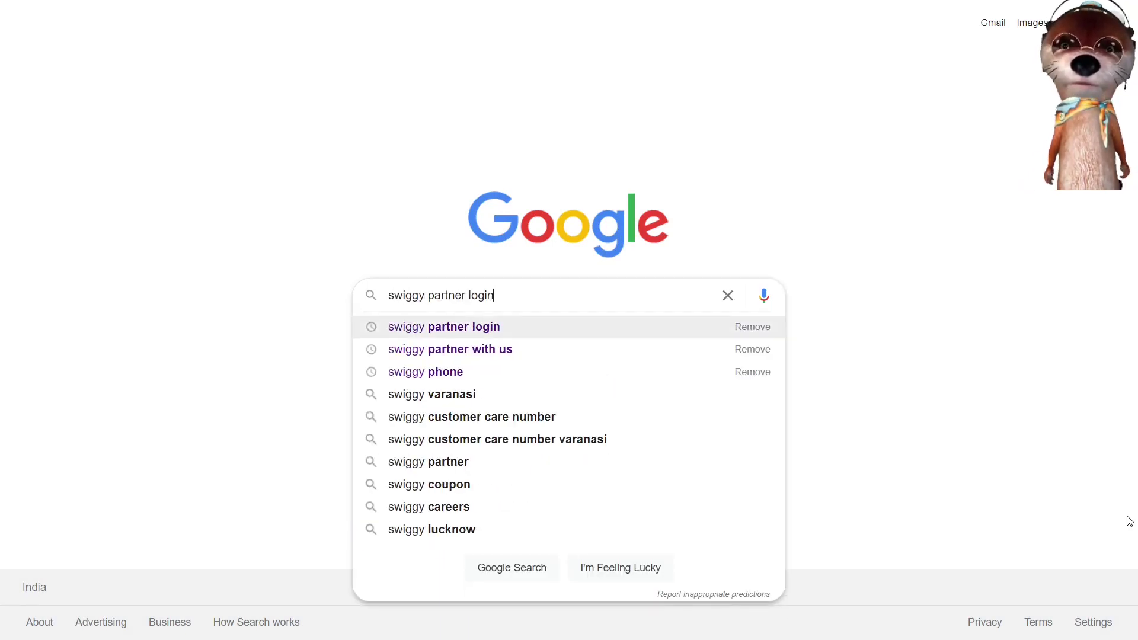
{"action": "key", "text": "Down"}
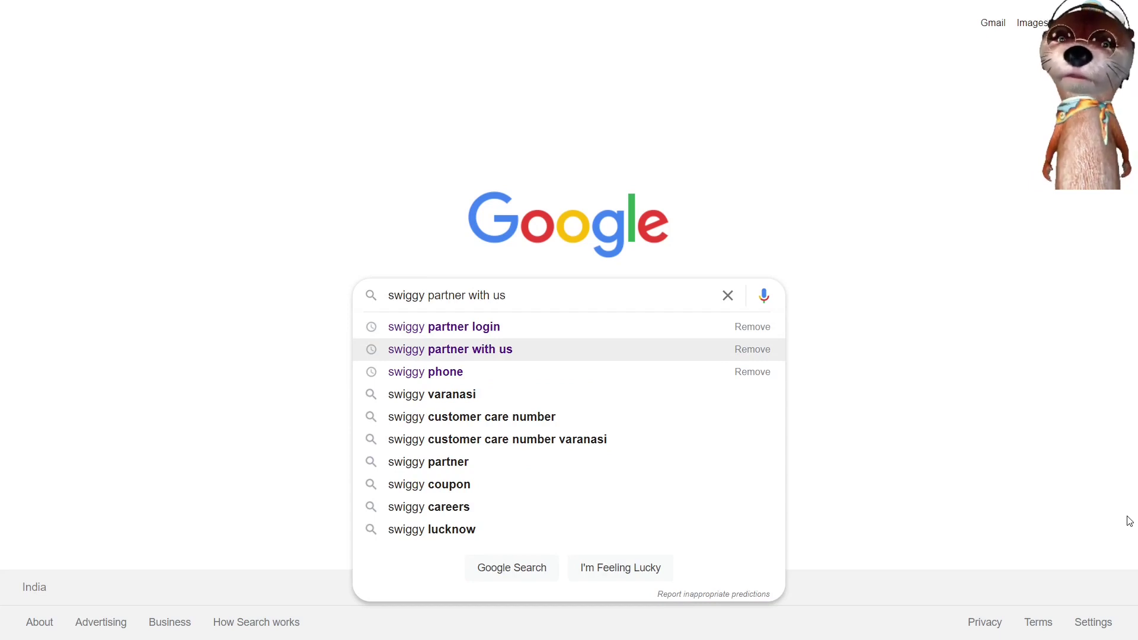
{"action": "key", "text": "Return"}
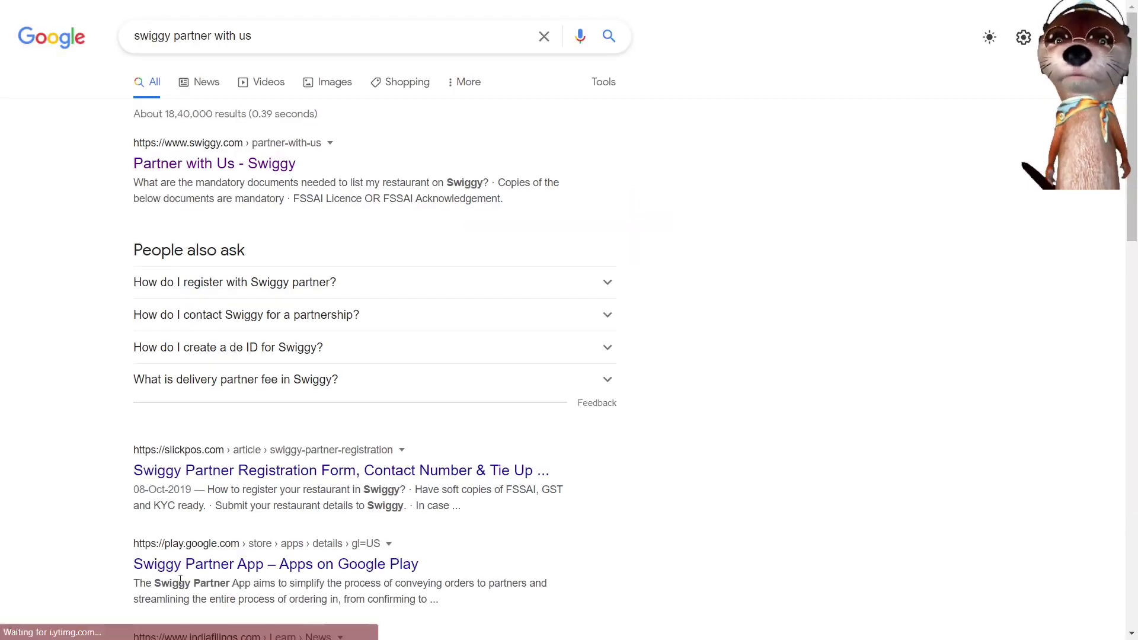
{"action": "left_click", "coordinate": [193, 167]}
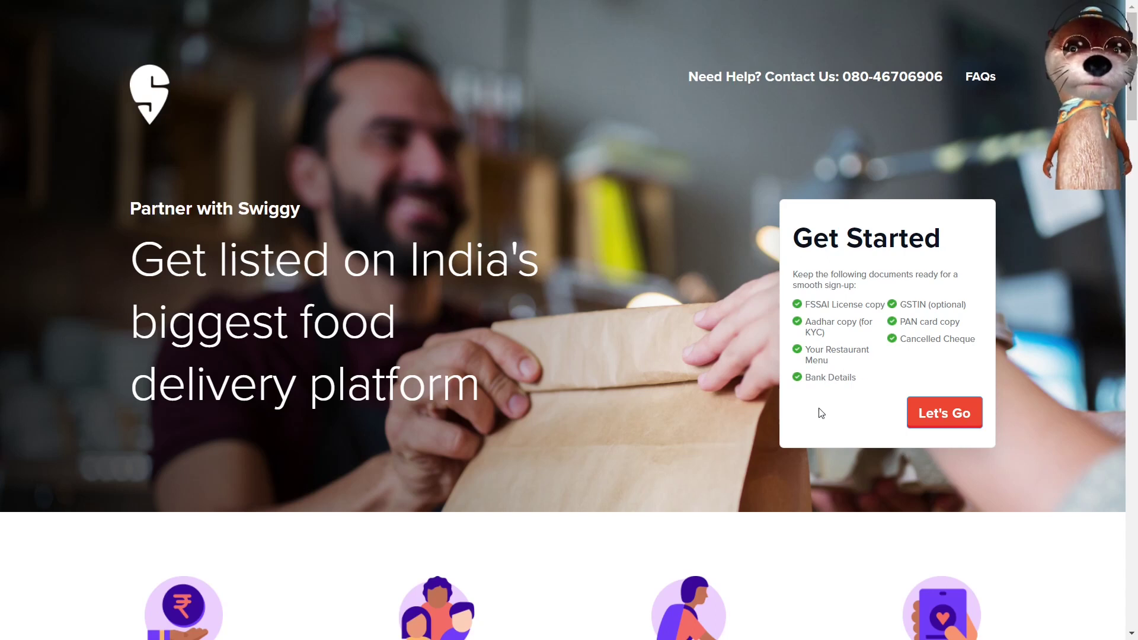
- Start the partner sign-up and choose Mumbai as the city and Juhu as the area
{"action": "left_click", "coordinate": [937, 422]}
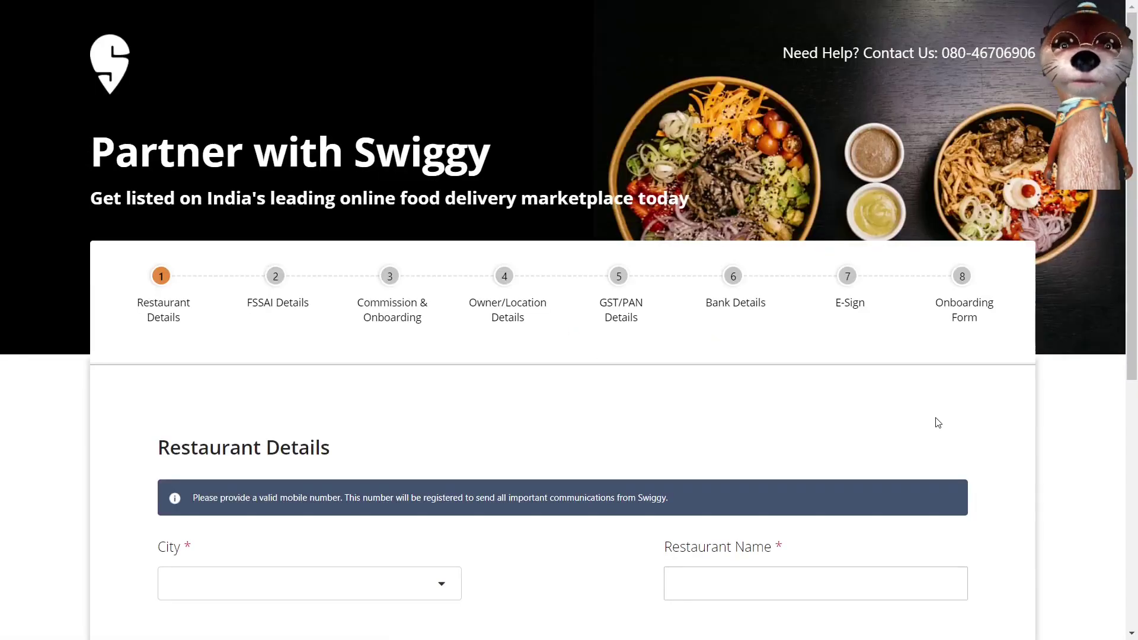
{"action": "scroll", "coordinate": [698, 345], "scroll_direction": "down", "scroll_amount": 1}
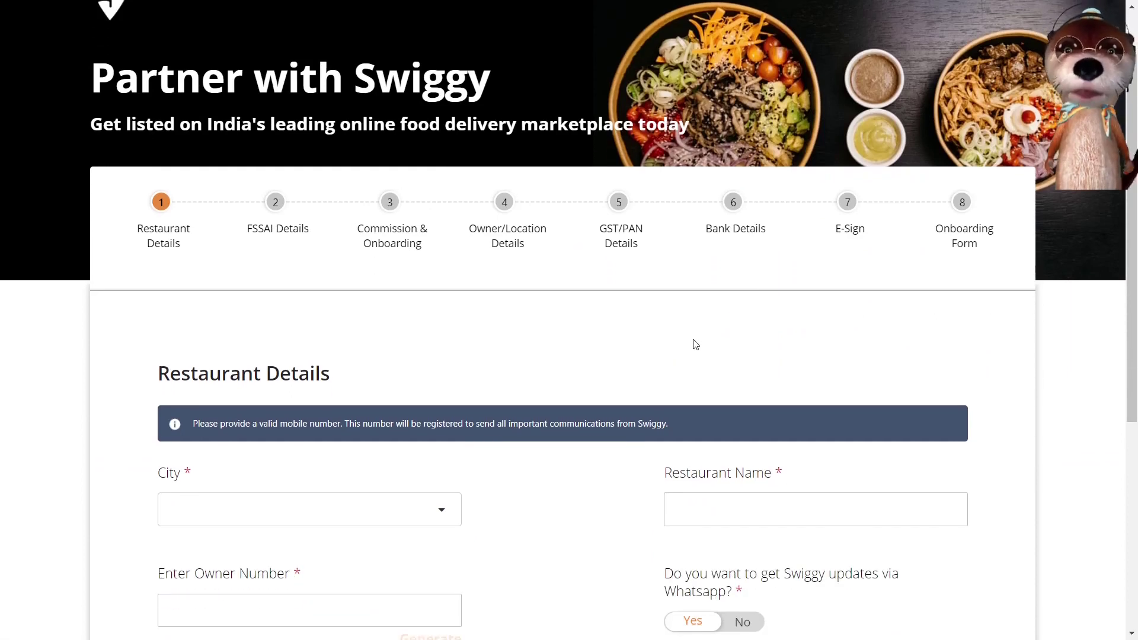
{"action": "scroll", "coordinate": [696, 345], "scroll_direction": "down", "scroll_amount": 3}
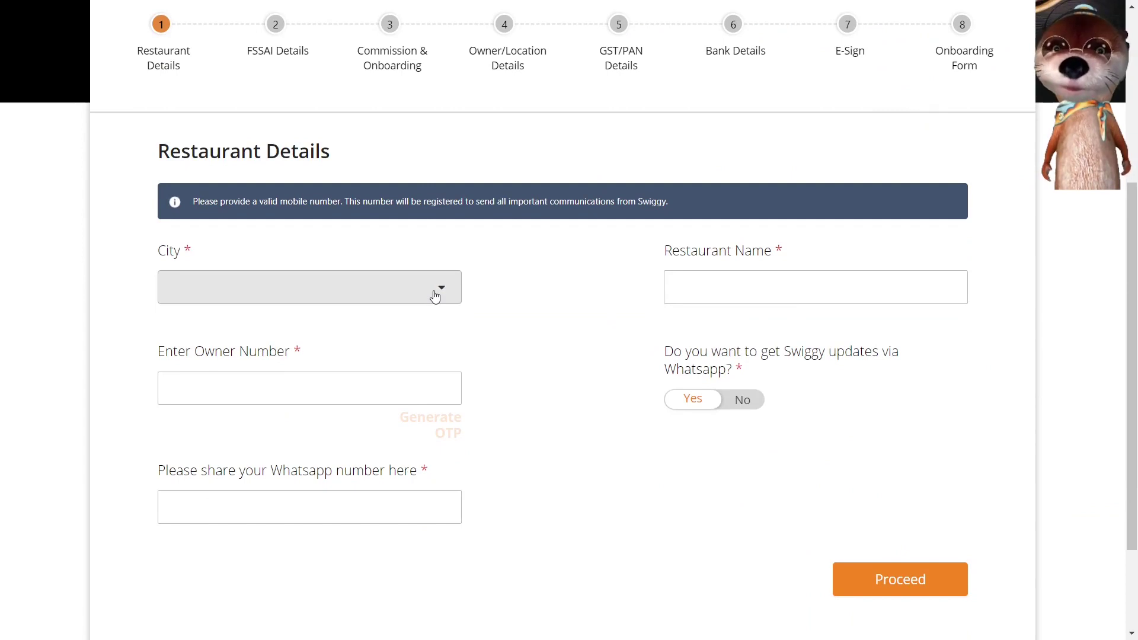
{"action": "left_click", "coordinate": [435, 297]}
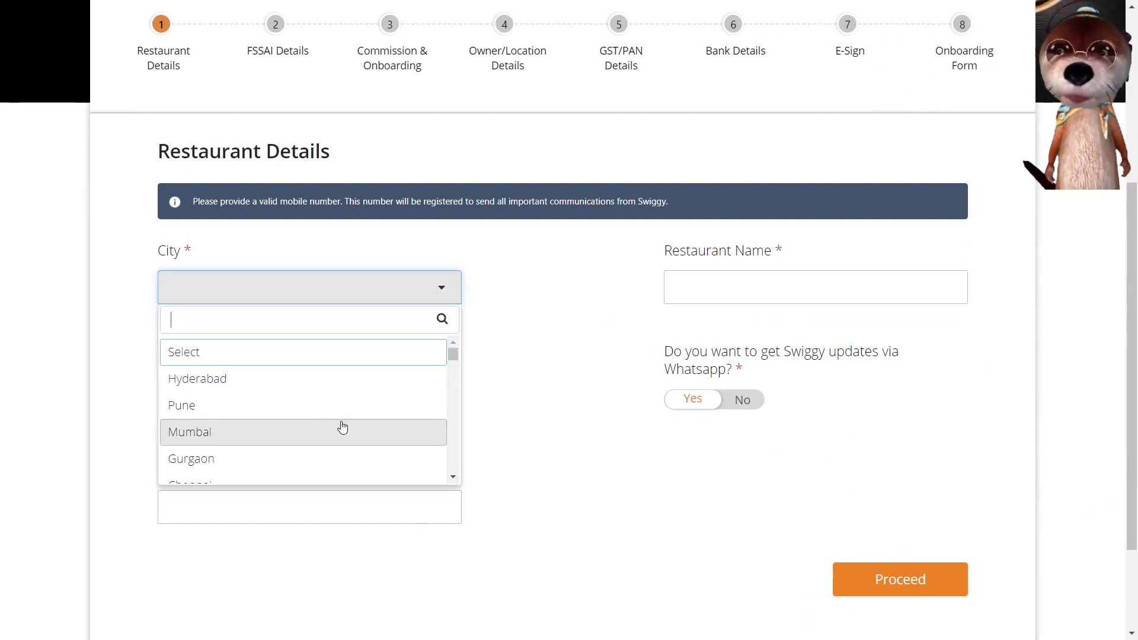
{"action": "left_click", "coordinate": [342, 428]}
{"action": "left_click", "coordinate": [736, 283]}
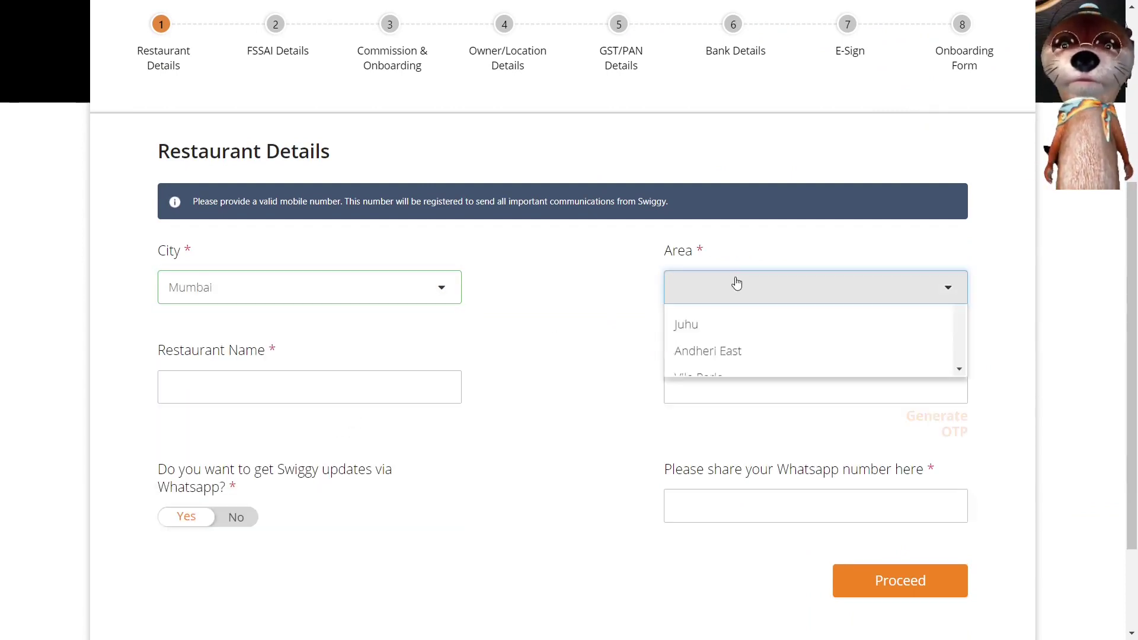
{"action": "left_click", "coordinate": [744, 430]}
- Enter restaurant name 'Haveli Paw' and the owner's mobile number, ready for the OTP
{"action": "left_click", "coordinate": [374, 375]}
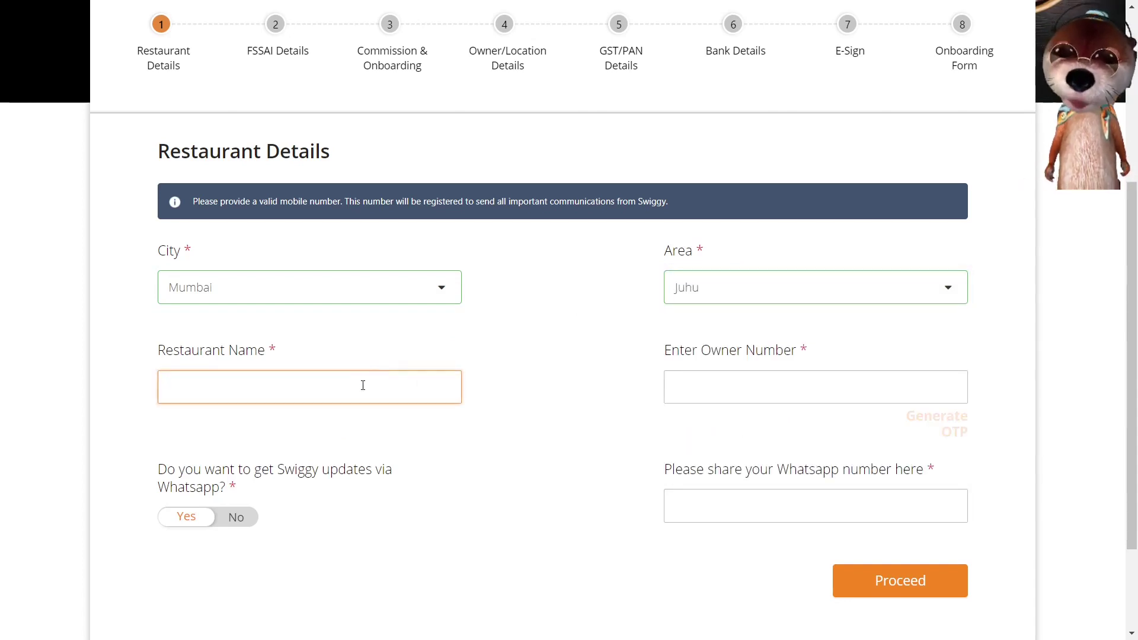
{"action": "type", "text": "Havdli"}
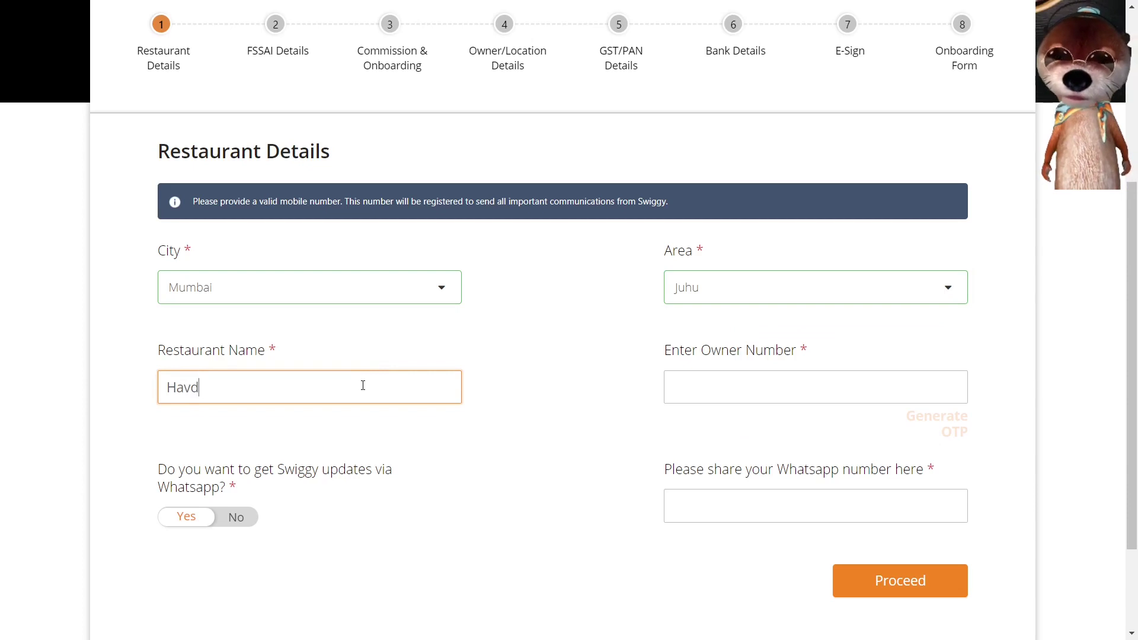
{"action": "key", "text": "BackSpace"}
{"action": "key", "text": "BackSpace"}
{"action": "key", "text": "BackSpace"}
{"action": "key", "text": "BackSpace"}
{"action": "type", "text": "elo"}
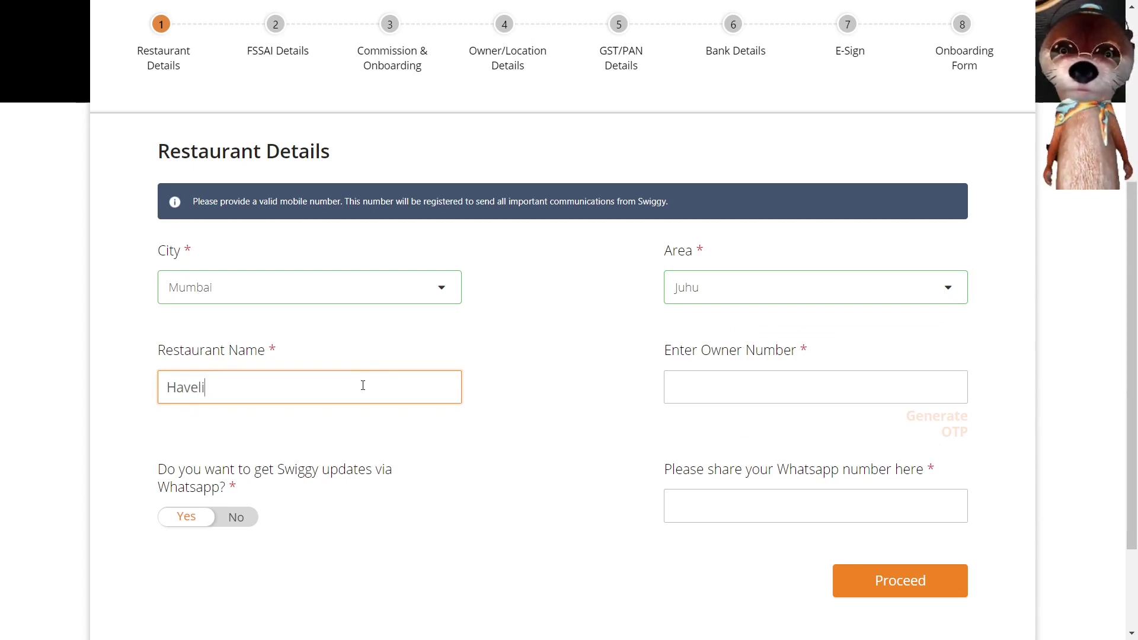
{"action": "type", "text": " Paw"}
{"action": "left_click", "coordinate": [767, 389]}
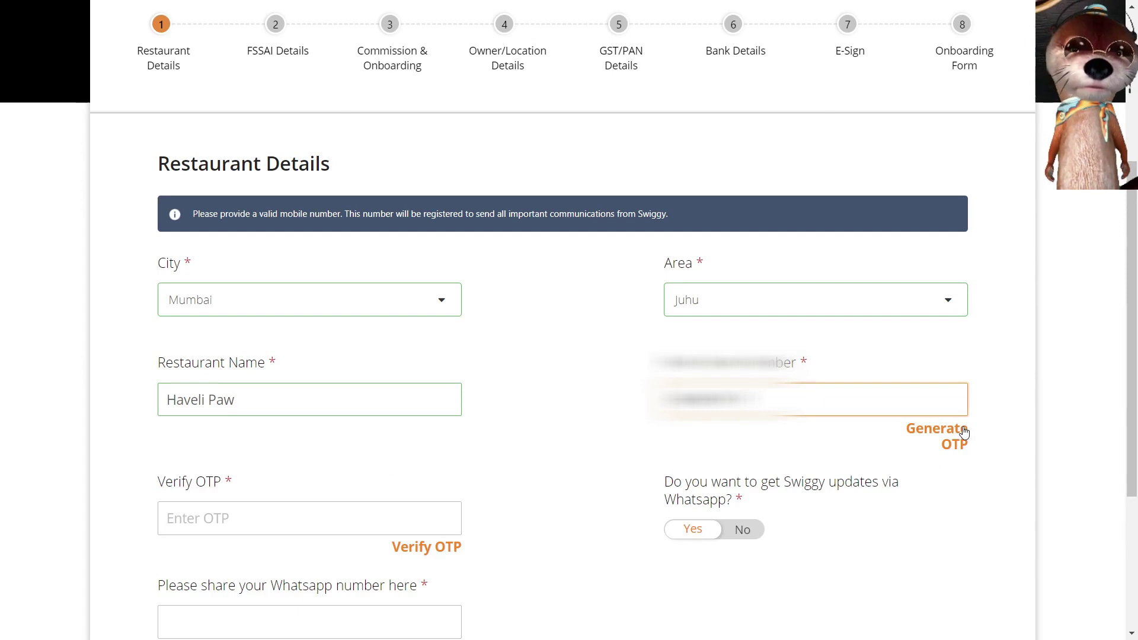
{"action": "left_click", "coordinate": [425, 526]}
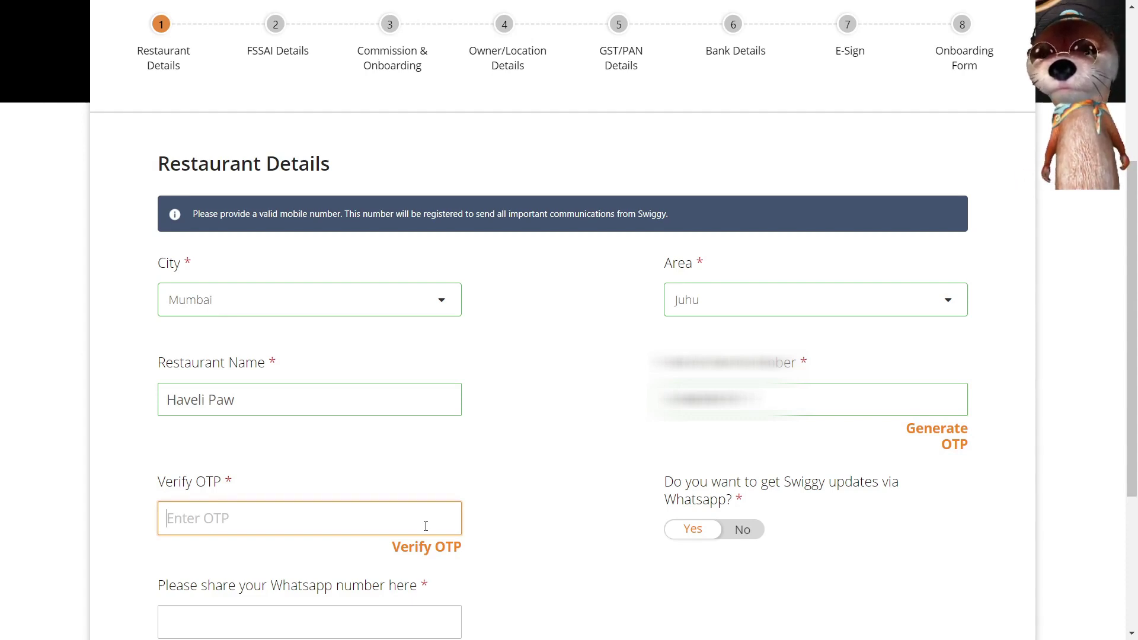
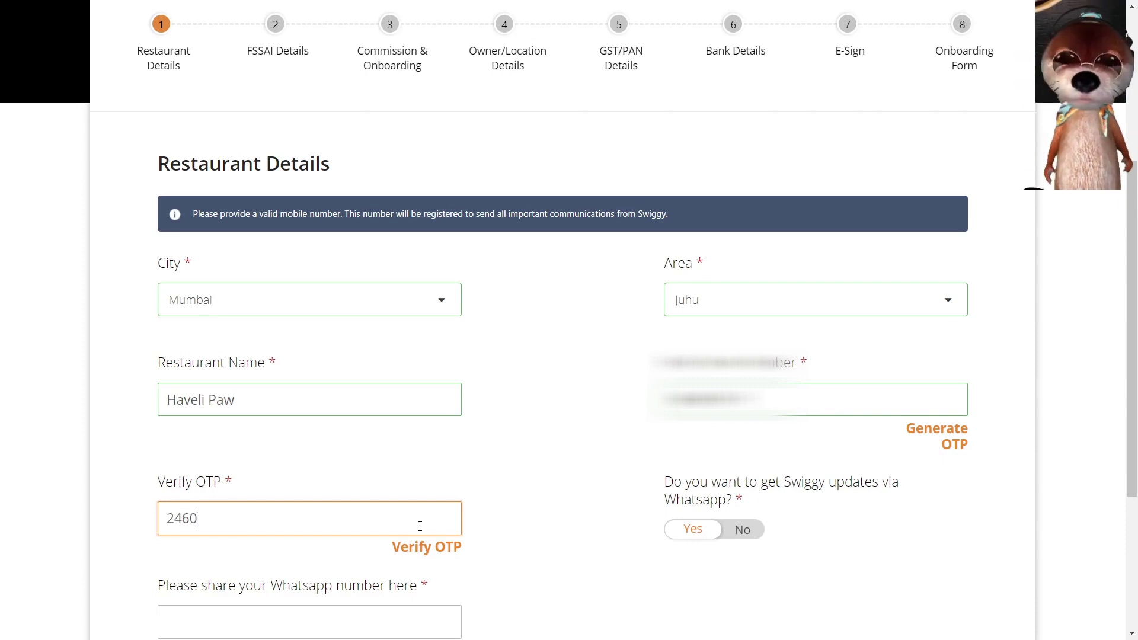
- Verify the received OTP, set WhatsApp updates to No, and submit the restaurant details
{"action": "left_click", "coordinate": [444, 544]}
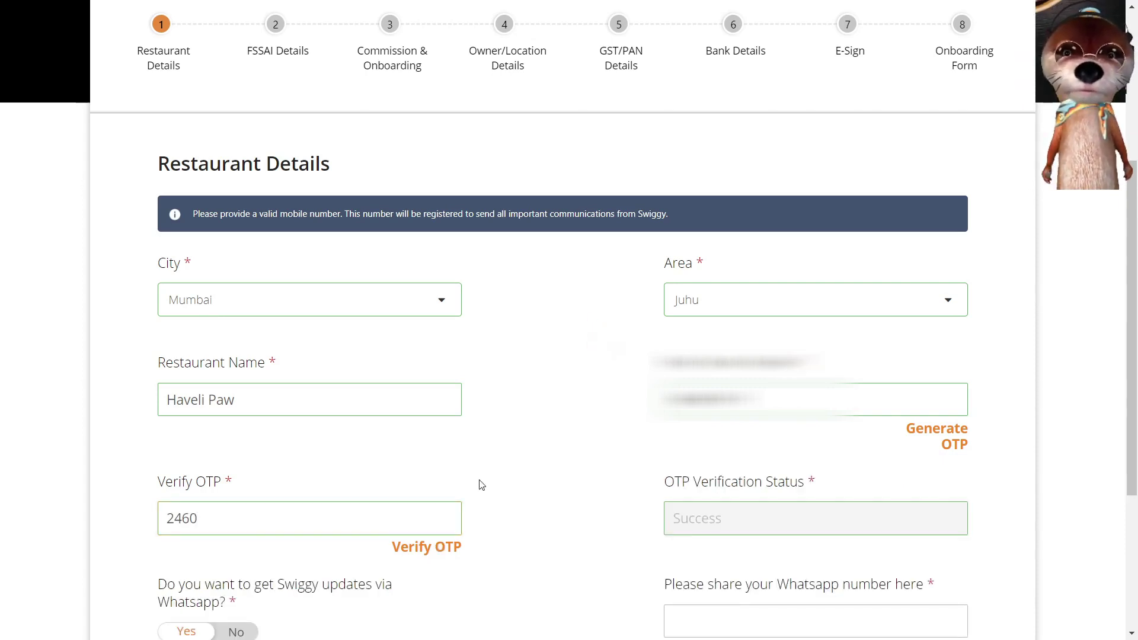
{"action": "scroll", "coordinate": [713, 314], "scroll_direction": "down", "scroll_amount": 3}
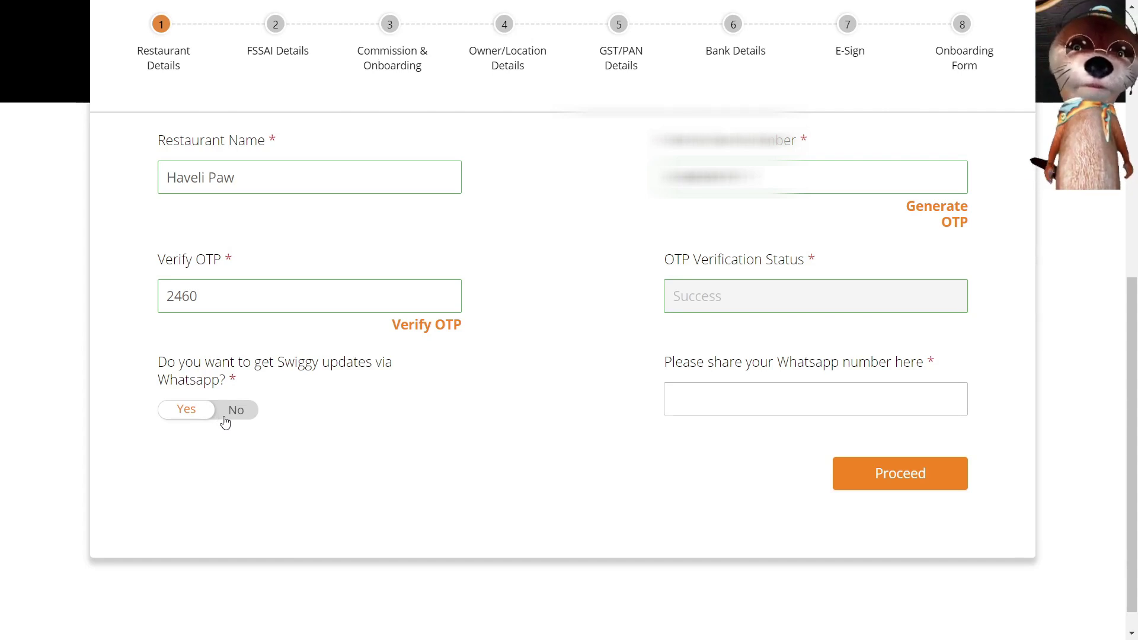
{"action": "left_click", "coordinate": [227, 419]}
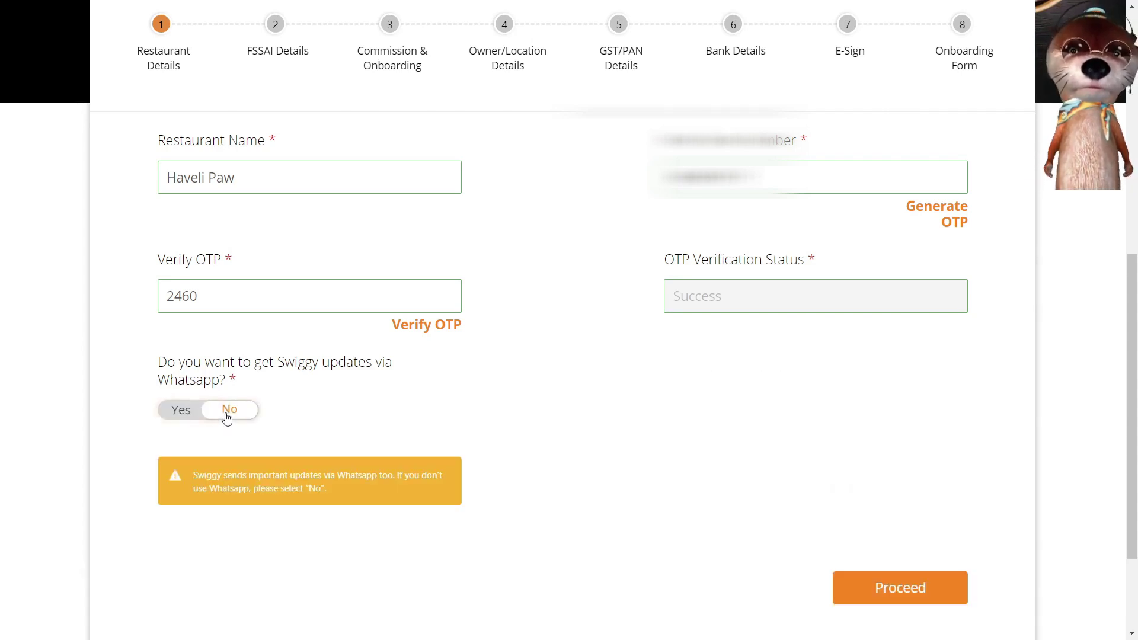
{"action": "scroll", "coordinate": [587, 383], "scroll_direction": "down", "scroll_amount": 3}
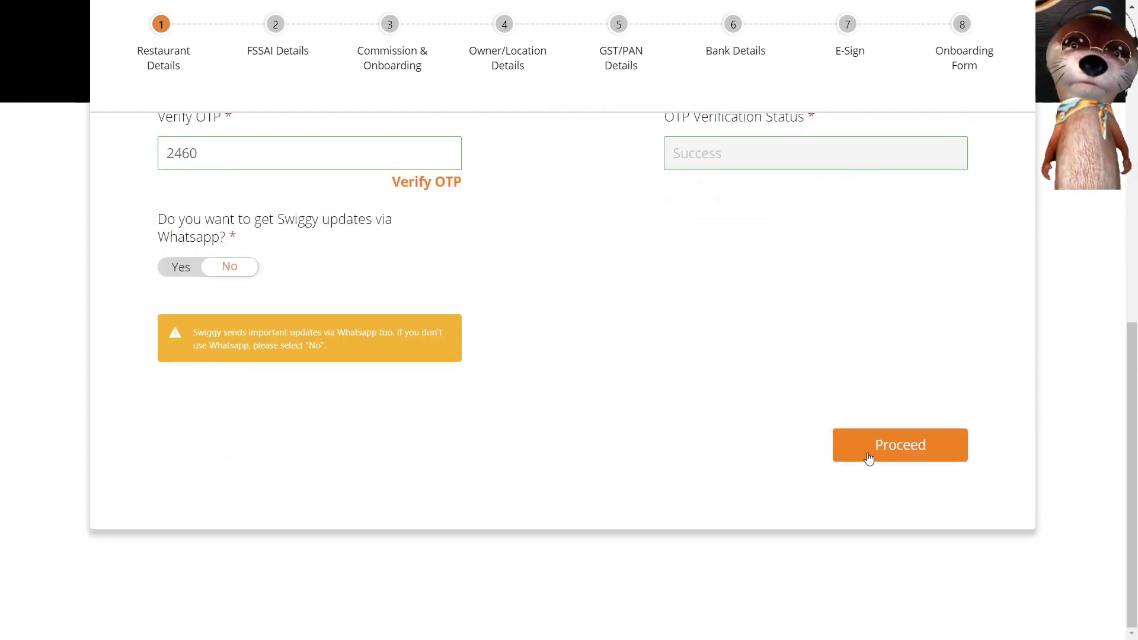
{"action": "left_click", "coordinate": [869, 458]}
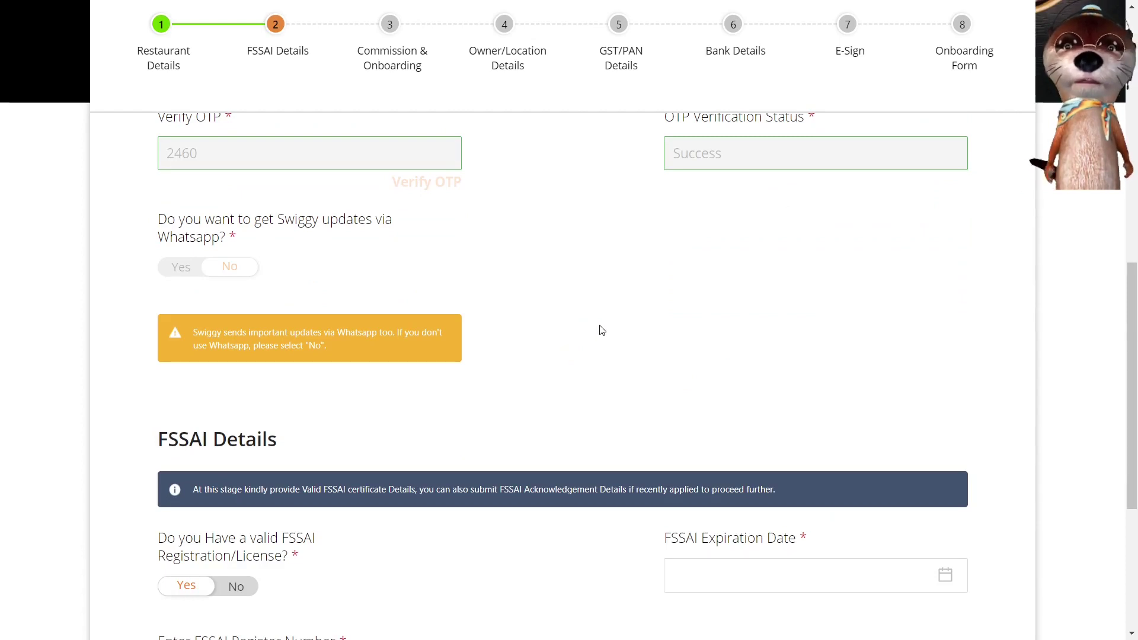
- Set the FSSAI expiration date to 31-07-2035 using the calendar
{"action": "scroll", "coordinate": [600, 331], "scroll_direction": "down", "scroll_amount": 3}
{"action": "scroll", "coordinate": [601, 331], "scroll_direction": "down", "scroll_amount": 2}
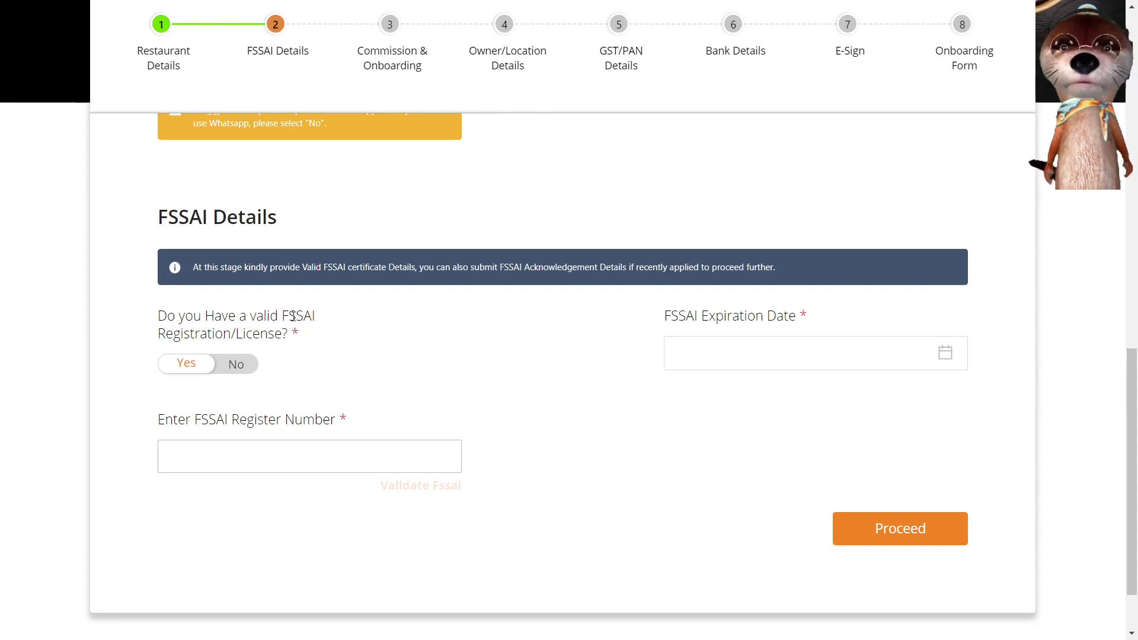
{"action": "left_click", "coordinate": [739, 354]}
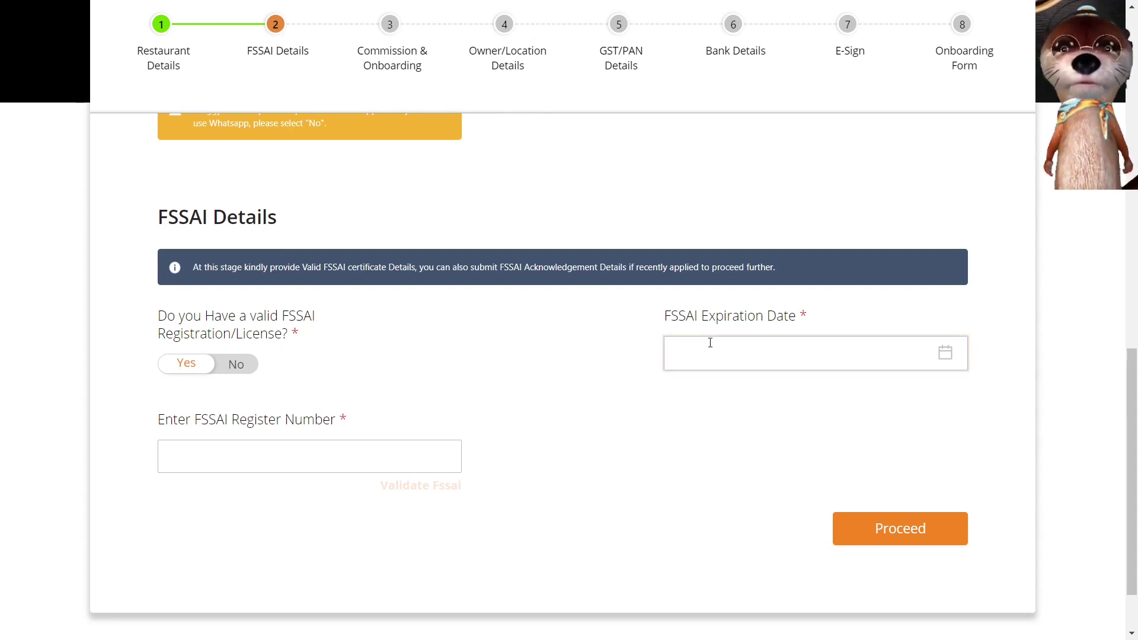
{"action": "left_click", "coordinate": [944, 354]}
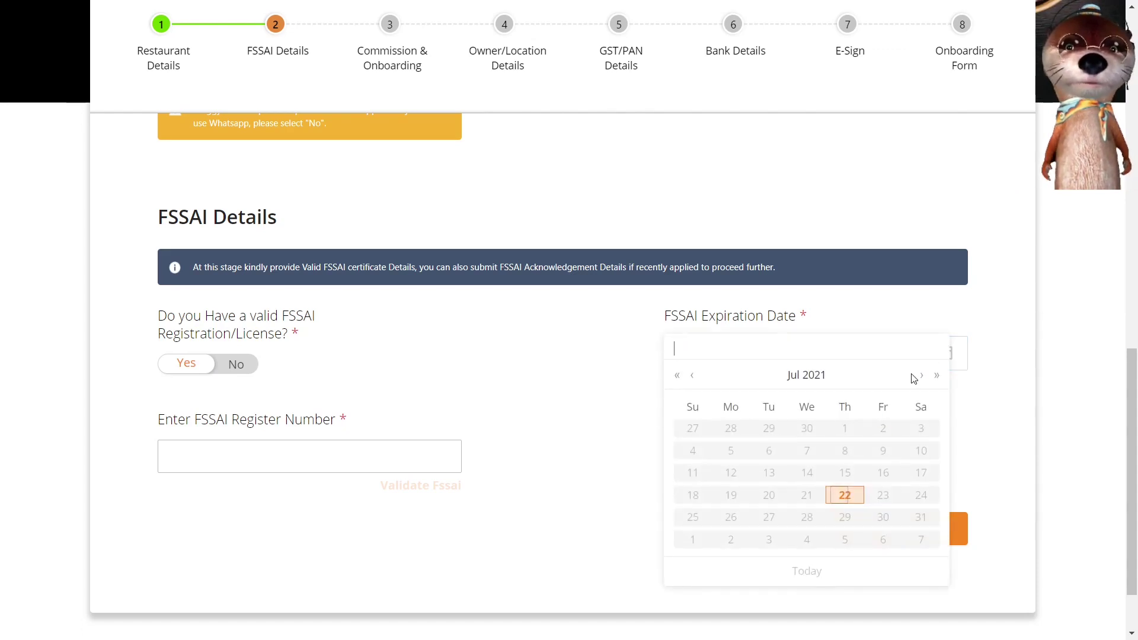
{"action": "left_click", "coordinate": [936, 376]}
{"action": "left_click", "coordinate": [936, 376]}
{"action": "left_click", "coordinate": [937, 377]}
{"action": "left_click", "coordinate": [938, 377]}
{"action": "triple_click", "coordinate": [937, 376]}
{"action": "double_click", "coordinate": [937, 376]}
{"action": "double_click", "coordinate": [937, 377]}
{"action": "double_click", "coordinate": [937, 377]}
{"action": "left_click", "coordinate": [937, 376]}
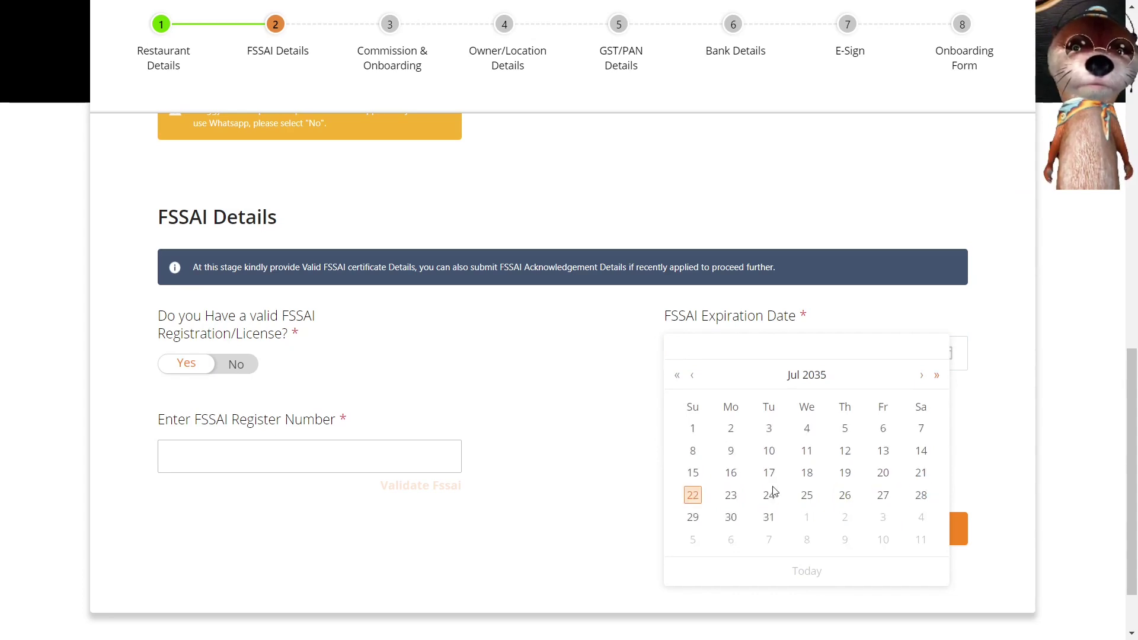
{"action": "left_click", "coordinate": [769, 517]}
- Paste and validate the FSSAI registration number, then submit the FSSAI details
{"action": "left_click", "coordinate": [427, 443]}
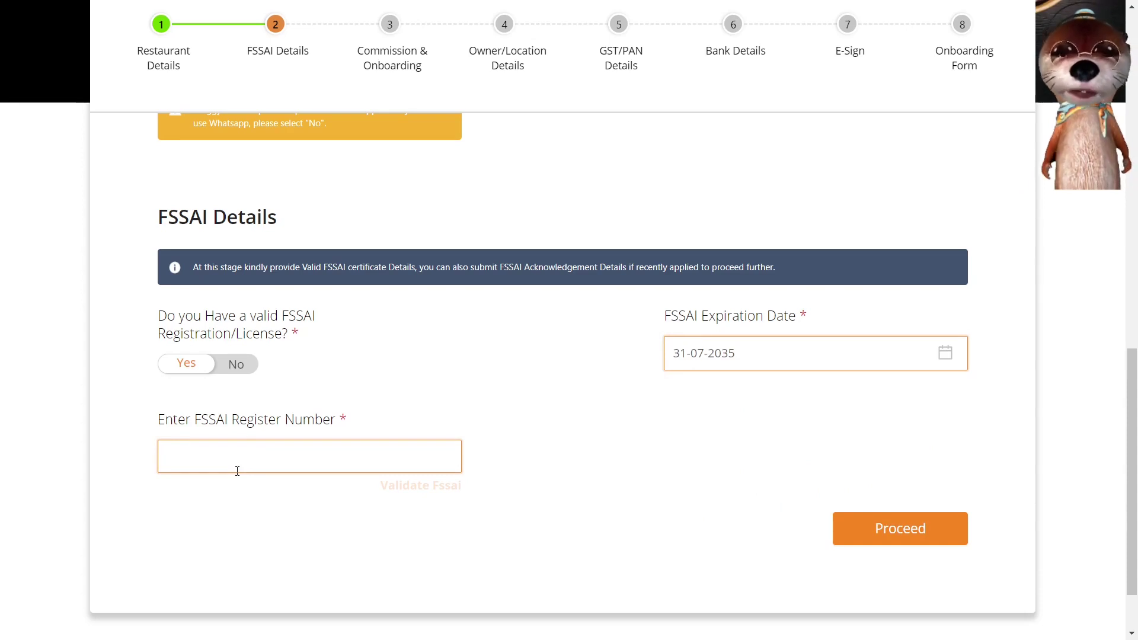
{"action": "key", "text": "ctrl+v"}
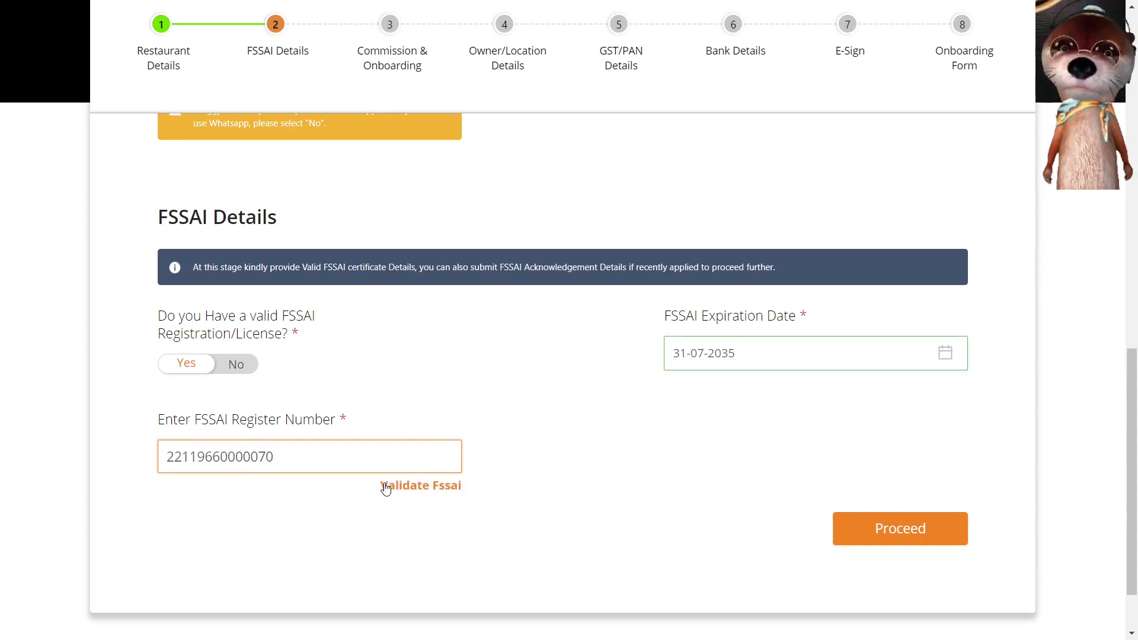
{"action": "left_click", "coordinate": [386, 487]}
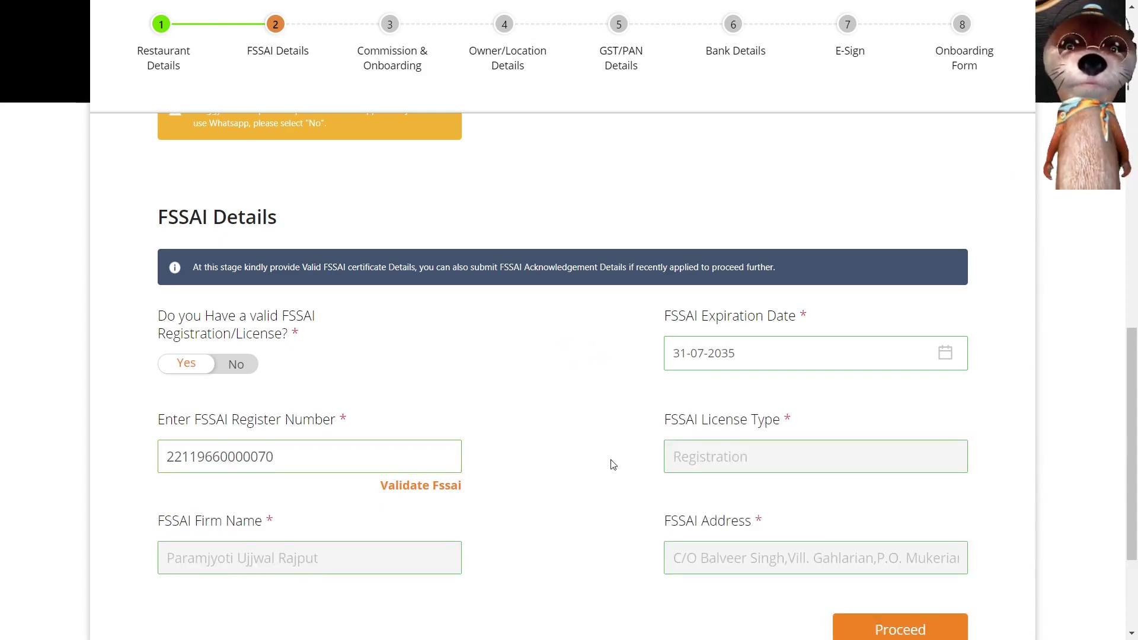
{"action": "scroll", "coordinate": [610, 463], "scroll_direction": "down", "scroll_amount": 1}
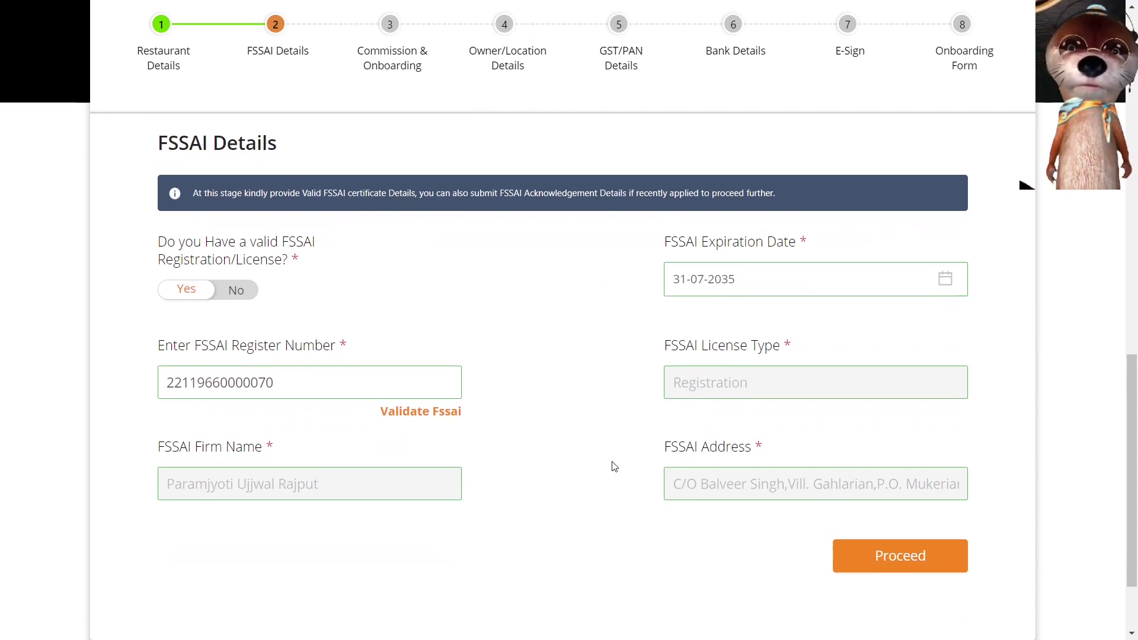
{"action": "scroll", "coordinate": [770, 454], "scroll_direction": "down", "scroll_amount": 2}
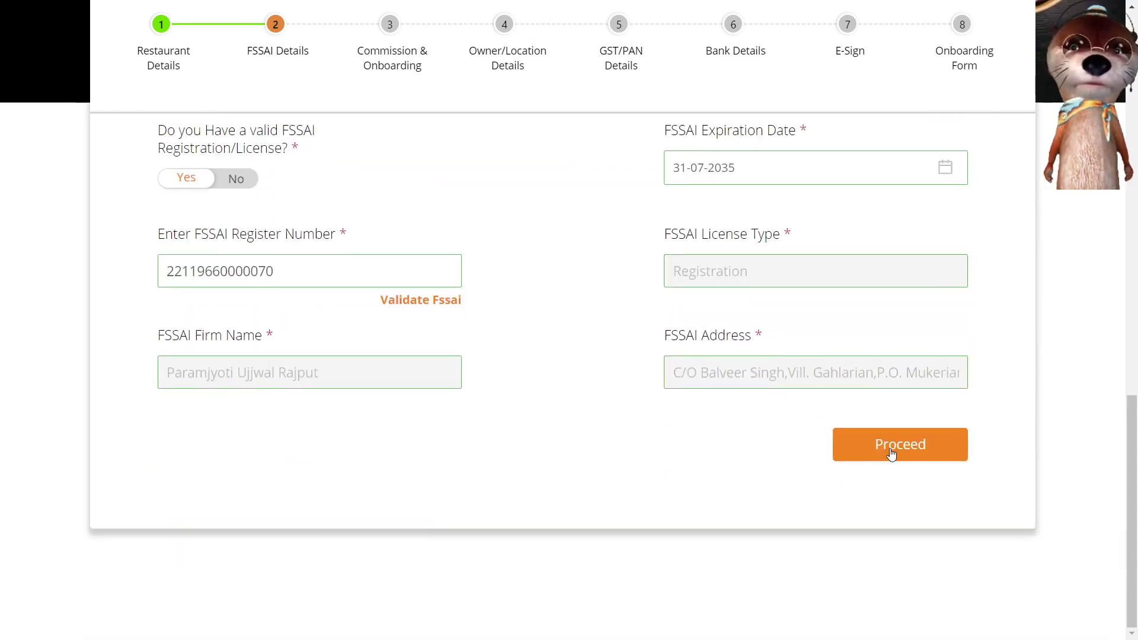
{"action": "left_click", "coordinate": [889, 447]}
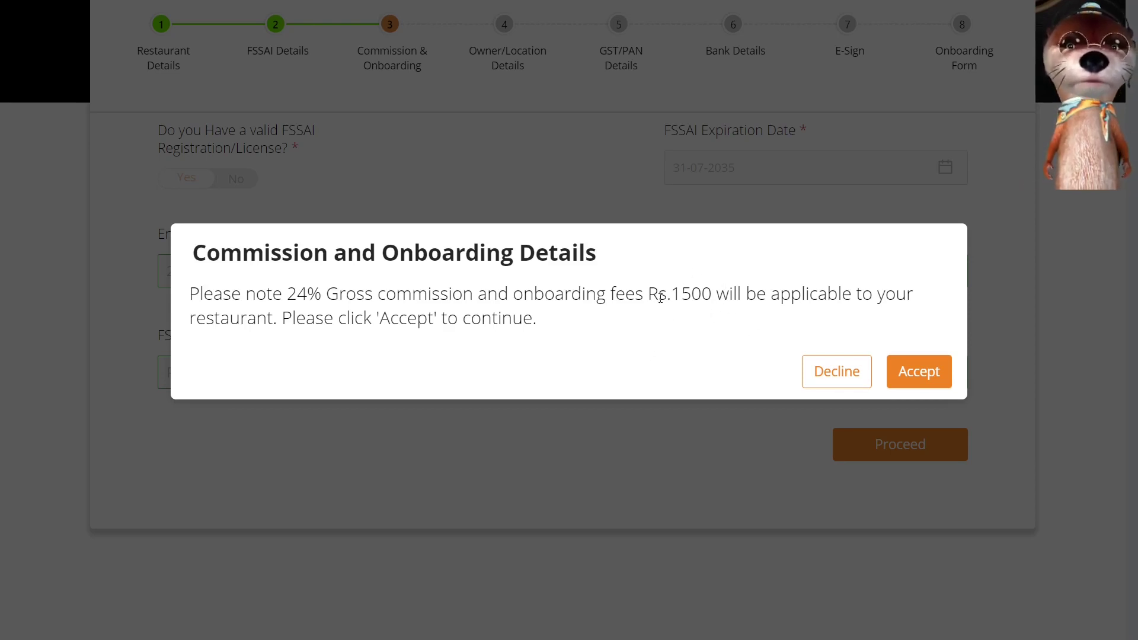
- Accept the 24% commission and Rs.1500 onboarding fee and advance to Owner and Location Details
{"action": "left_click", "coordinate": [912, 378]}
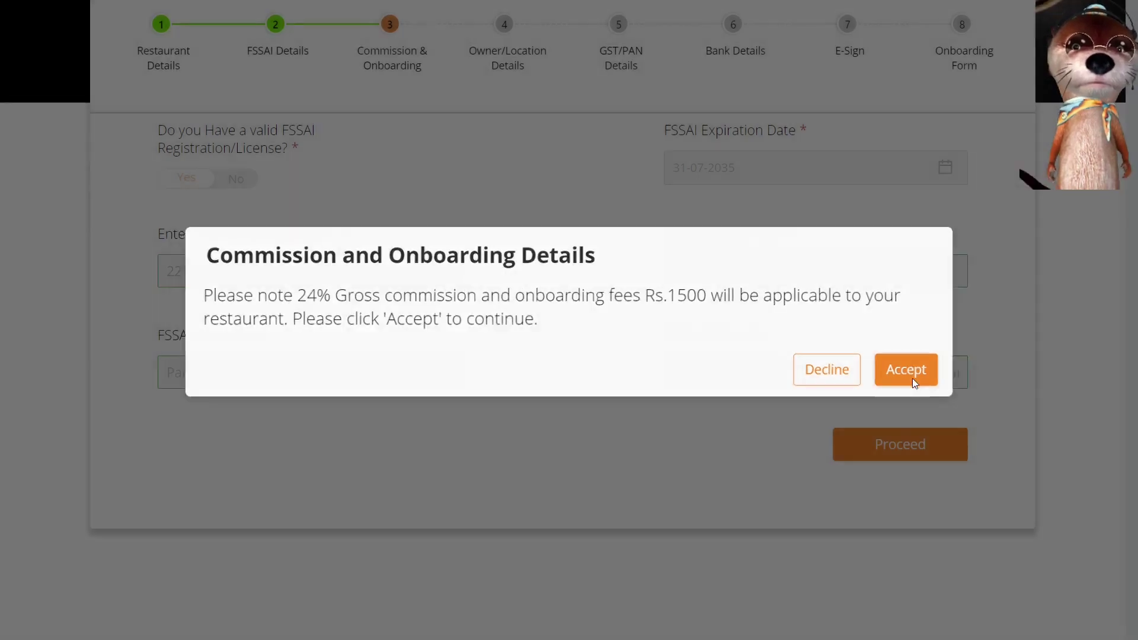
{"action": "left_click", "coordinate": [882, 439]}
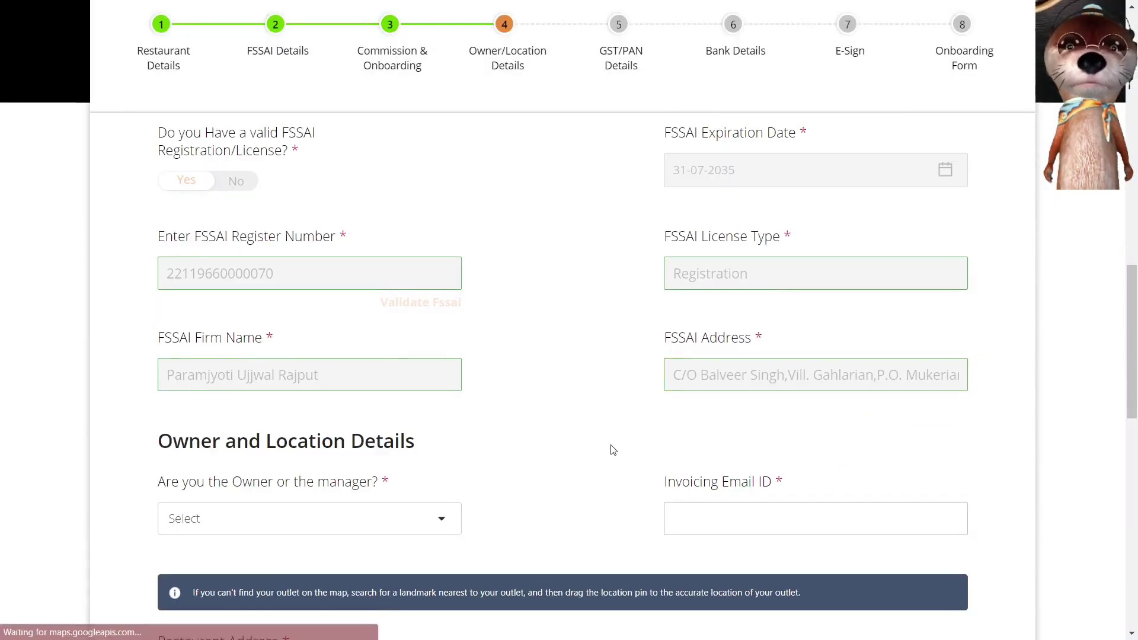
{"action": "scroll", "coordinate": [610, 450], "scroll_direction": "down", "scroll_amount": 2}
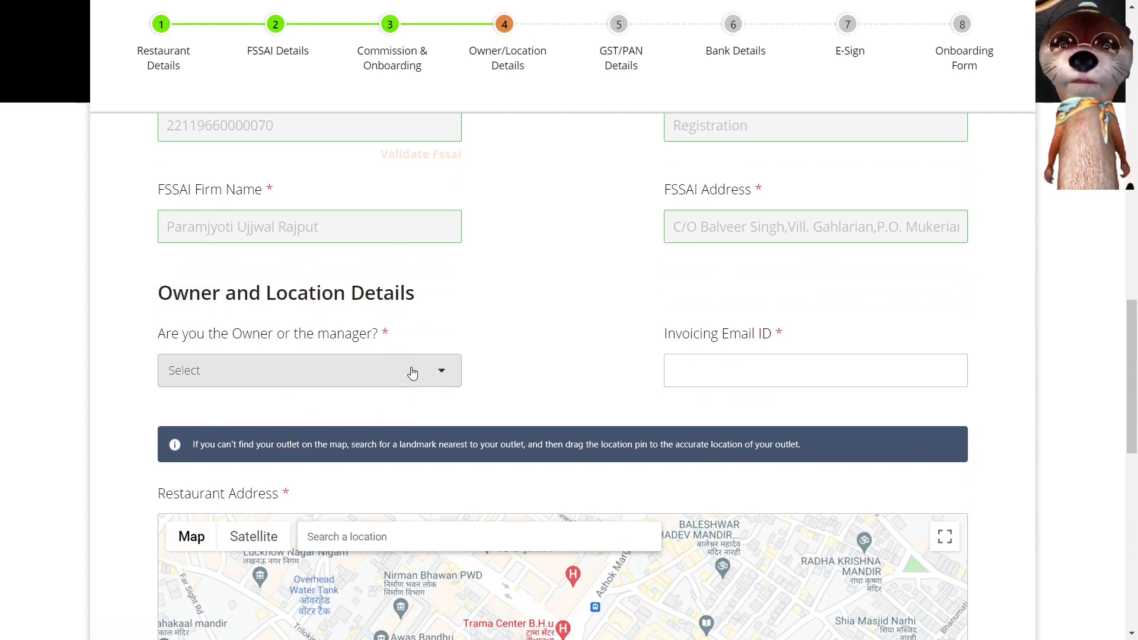
- Choose Restaurant Owner as the role and enter the owner's full name and e-mail address
{"action": "scroll", "coordinate": [414, 373], "scroll_direction": "down", "scroll_amount": 1}
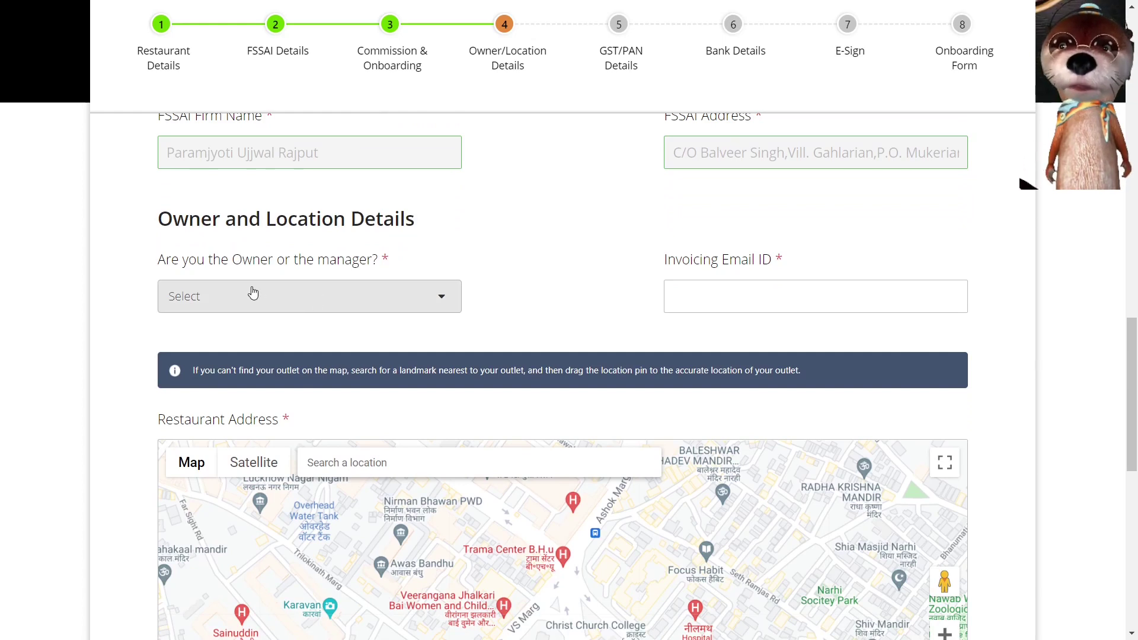
{"action": "left_click", "coordinate": [352, 309]}
{"action": "left_click", "coordinate": [348, 357]}
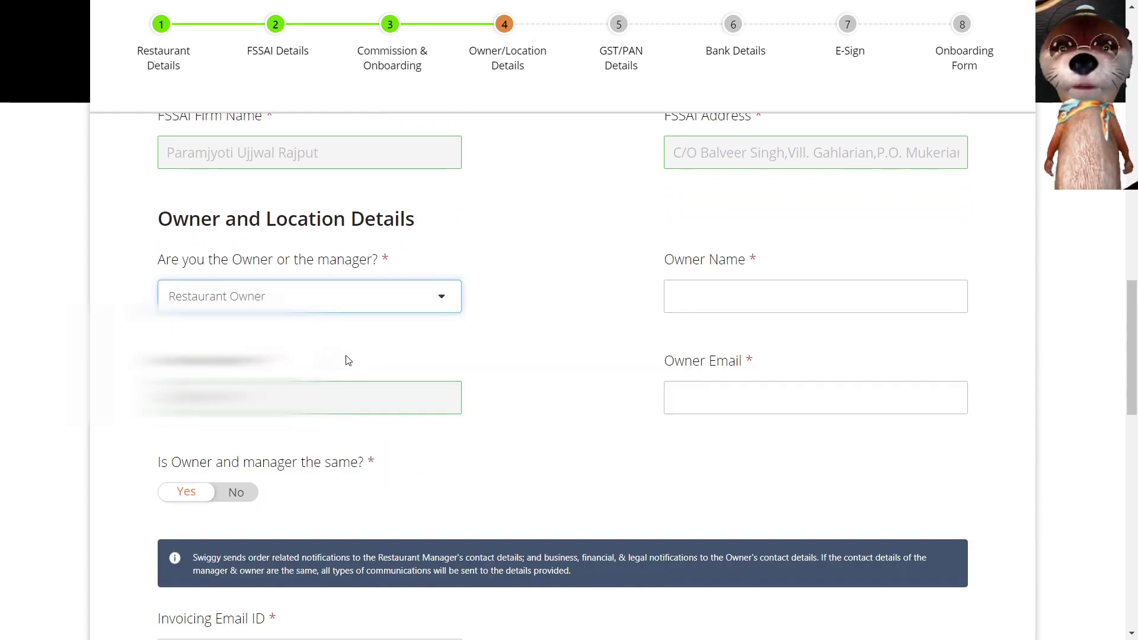
{"action": "left_click", "coordinate": [823, 290]}
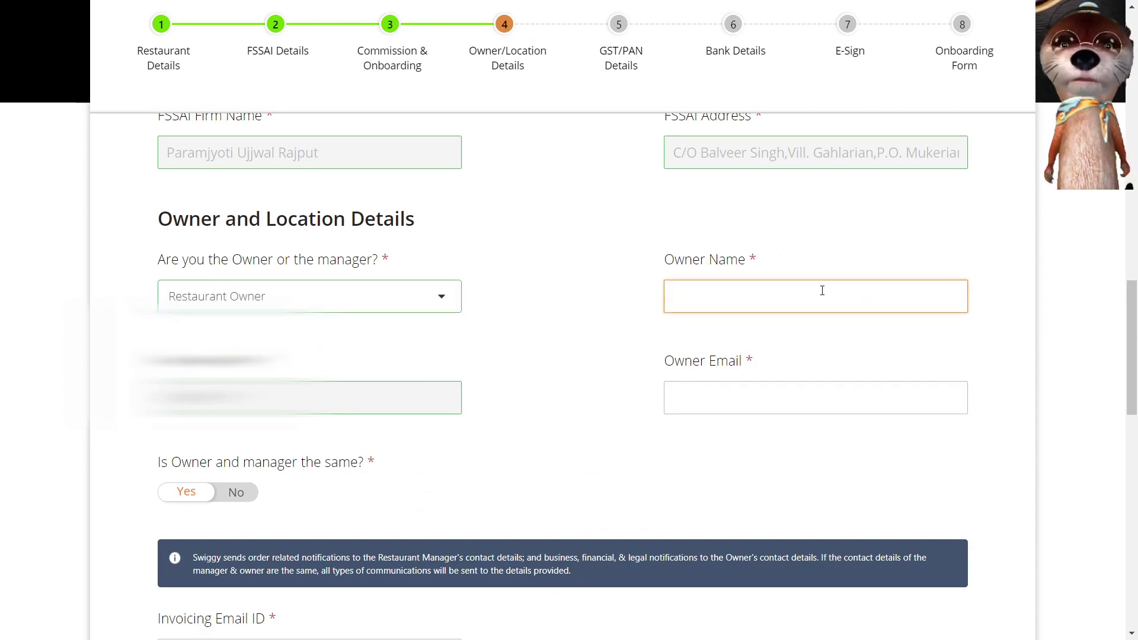
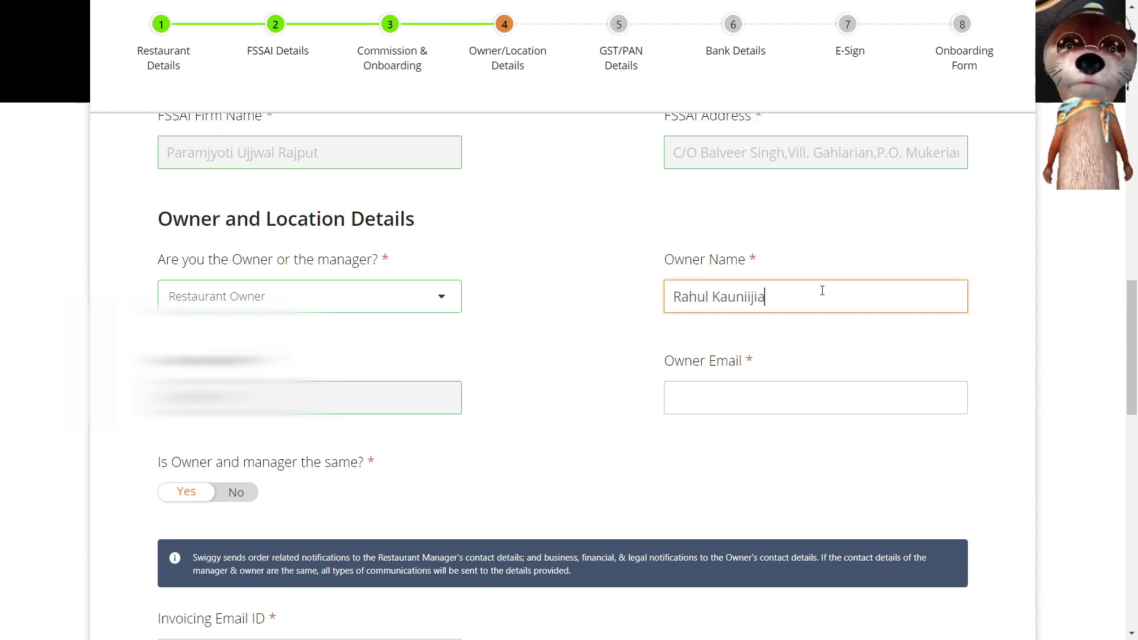
{"action": "left_click", "coordinate": [859, 402]}
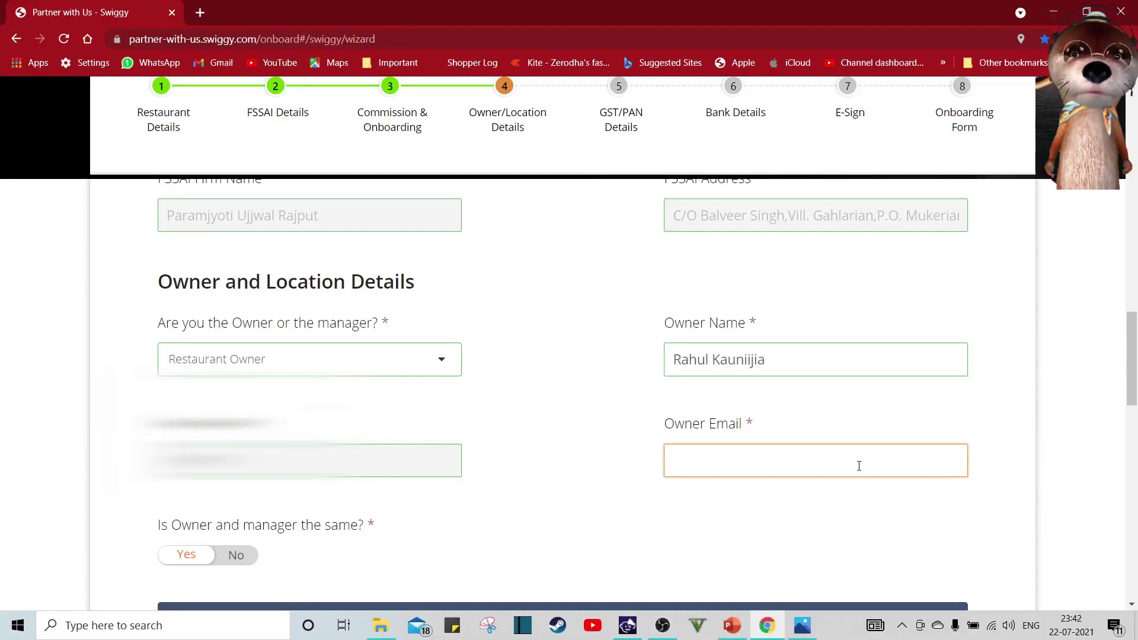
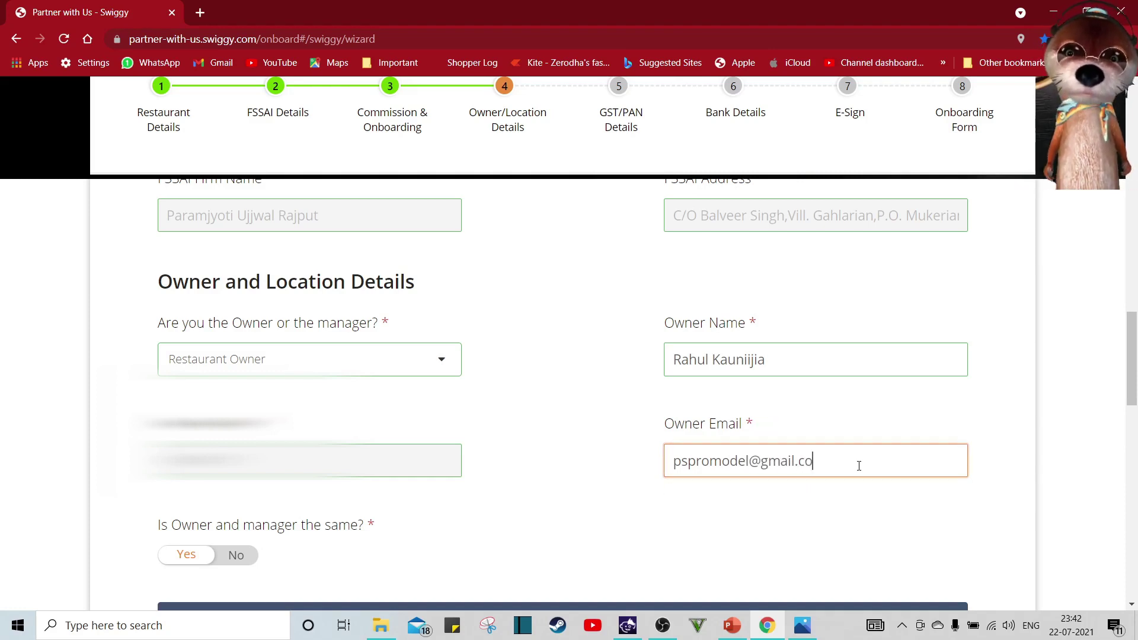
{"action": "scroll", "coordinate": [729, 489], "scroll_direction": "down", "scroll_amount": 3}
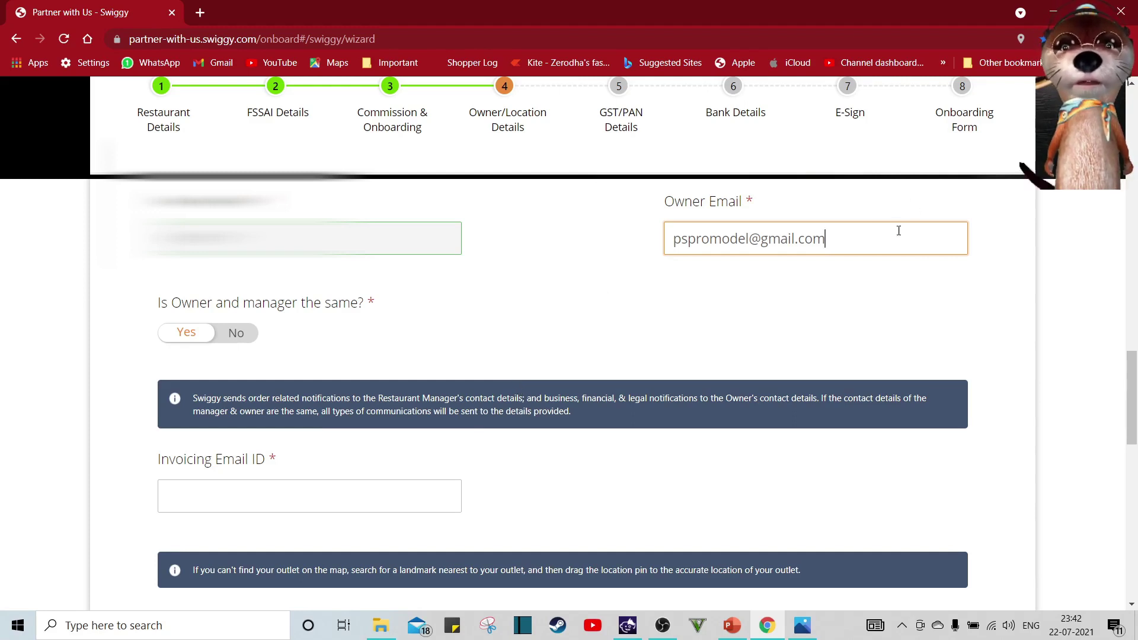
- Copy the owner's e-mail and paste it into the Invoicing Email ID field
{"action": "left_click_drag", "start_coordinate": [865, 242], "coordinate": [657, 255]}
{"action": "key", "text": "ctrl+c"}
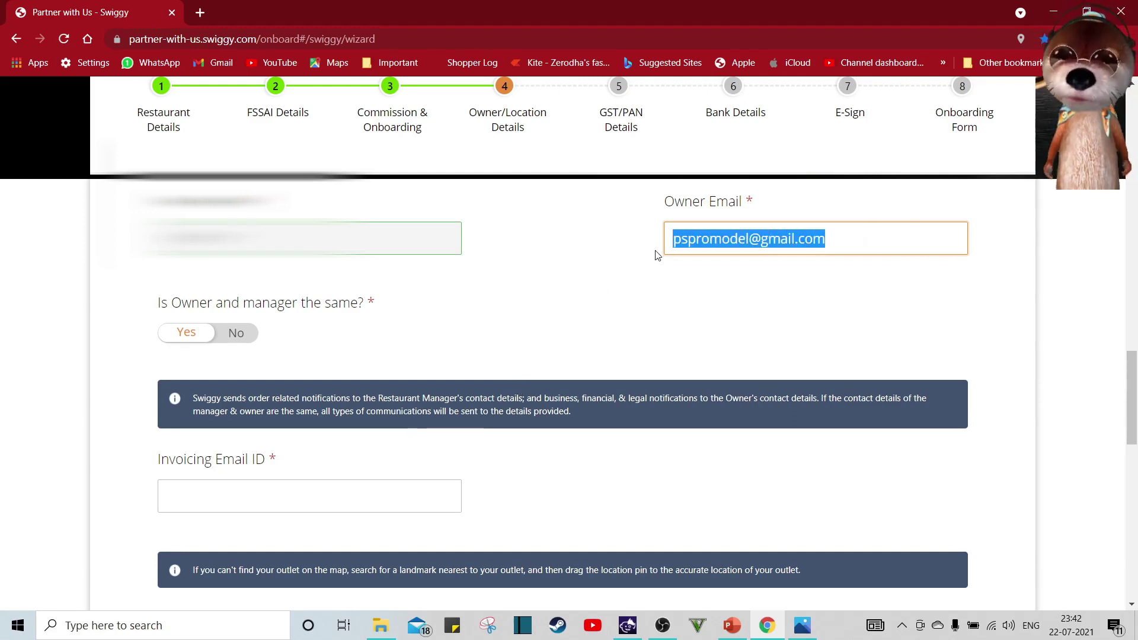
{"action": "left_click", "coordinate": [718, 295]}
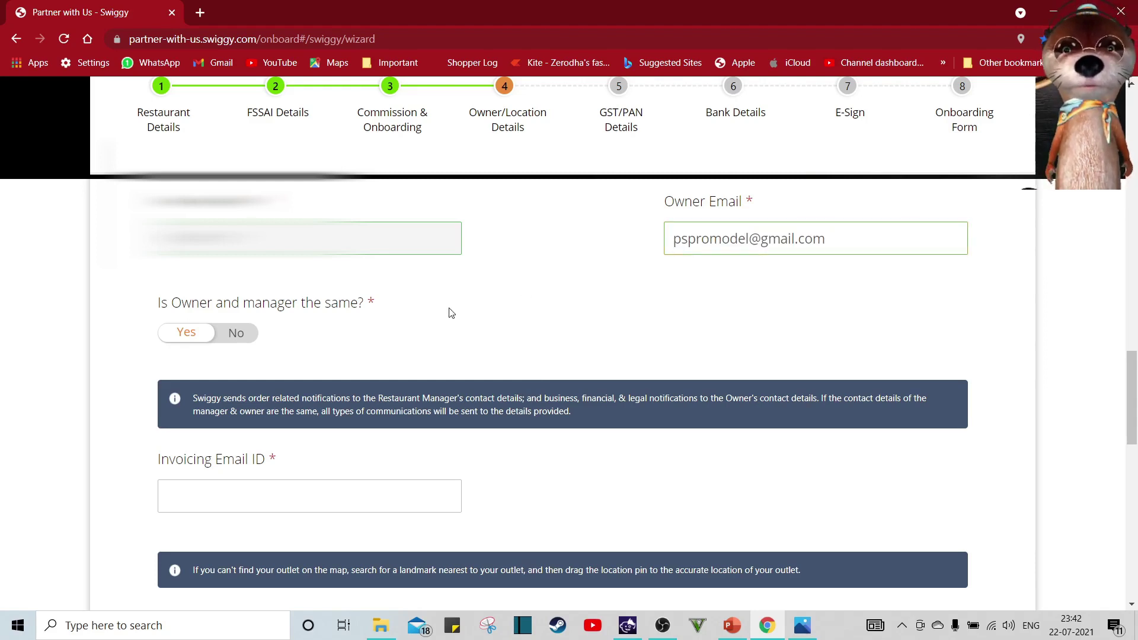
{"action": "scroll", "coordinate": [525, 317], "scroll_direction": "down", "scroll_amount": 3}
{"action": "scroll", "coordinate": [528, 325], "scroll_direction": "up", "scroll_amount": 2}
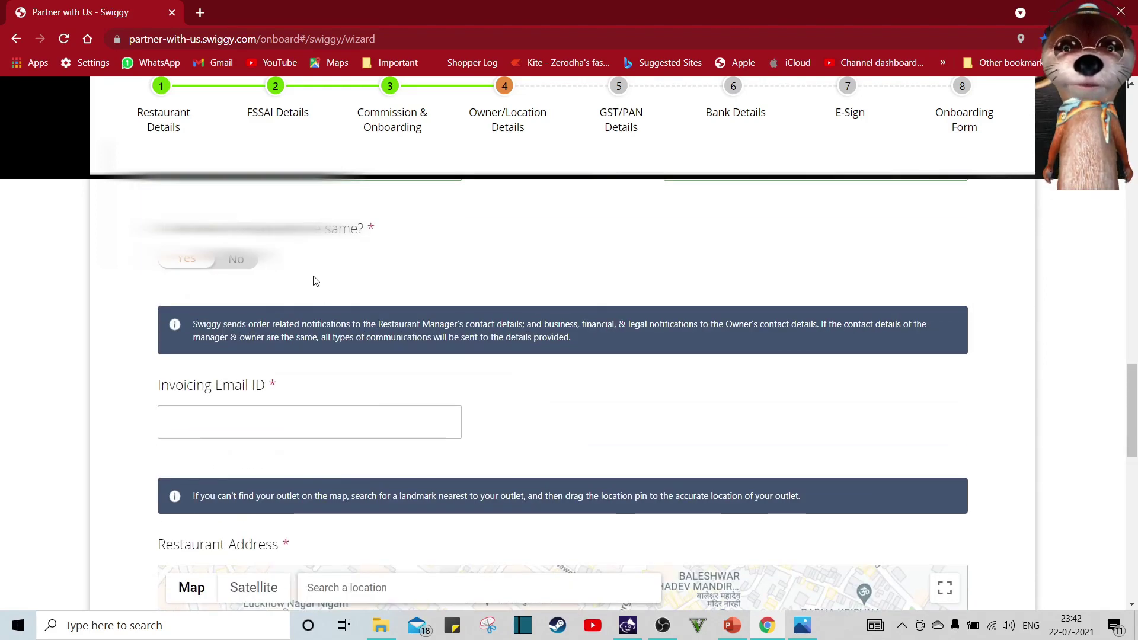
{"action": "scroll", "coordinate": [474, 283], "scroll_direction": "up", "scroll_amount": 1}
{"action": "left_click", "coordinate": [222, 501]}
{"action": "key", "text": "ctrl+v"}
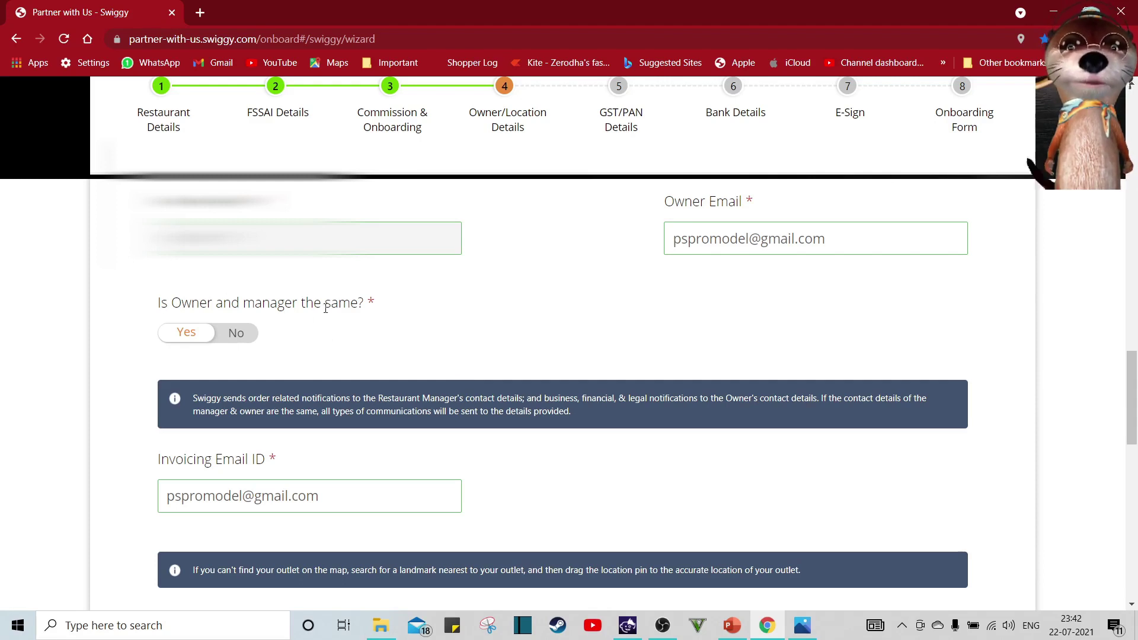
- Briefly mark owner and manager as different, then revert to them being the same person
{"action": "left_click", "coordinate": [235, 333]}
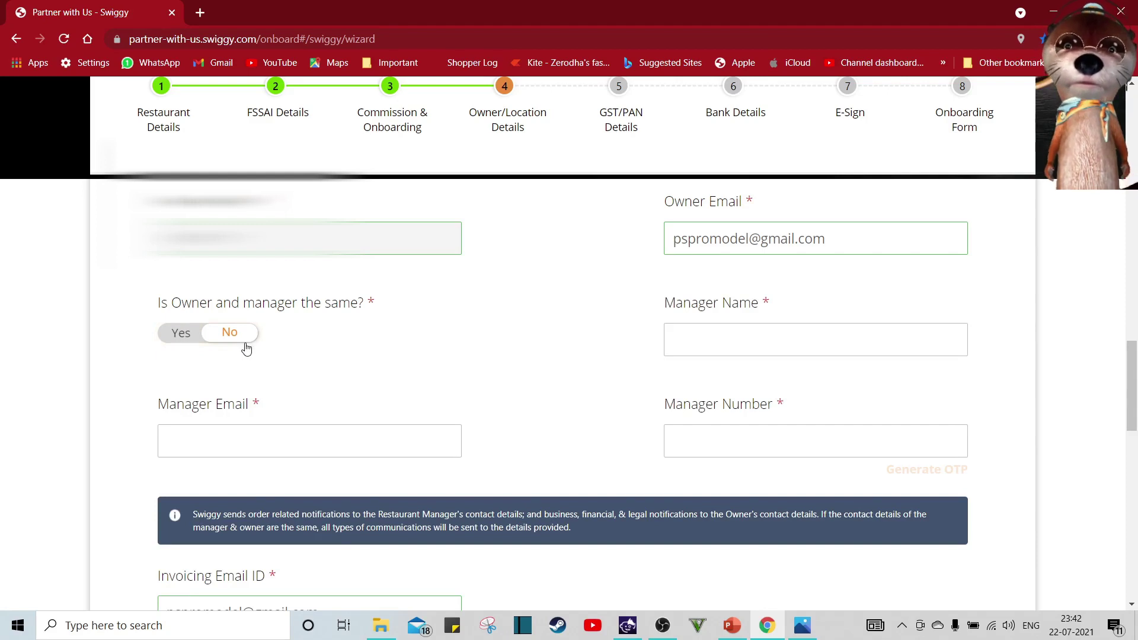
{"action": "left_click", "coordinate": [726, 449]}
{"action": "left_click", "coordinate": [236, 438]}
{"action": "left_click", "coordinate": [219, 375]}
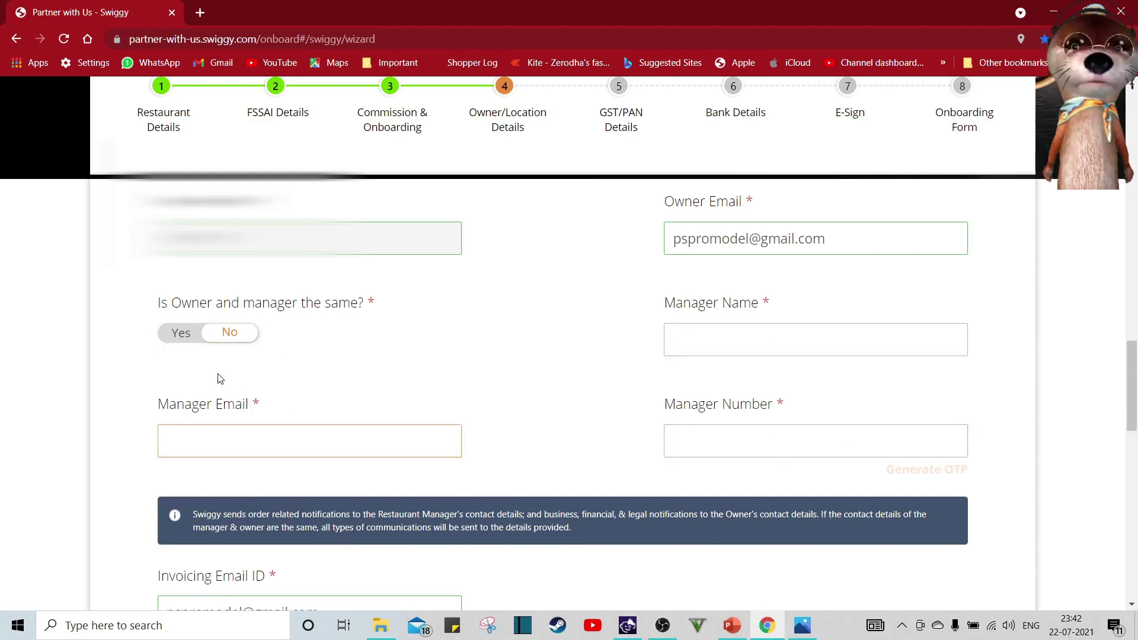
{"action": "left_click", "coordinate": [188, 344]}
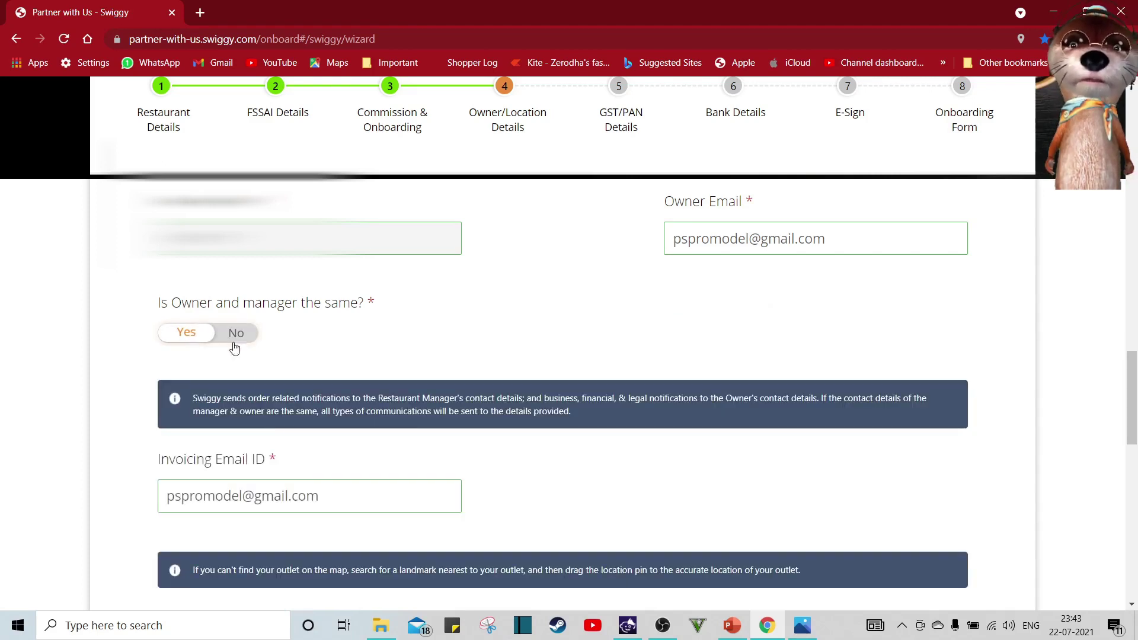
{"action": "scroll", "coordinate": [385, 358], "scroll_direction": "down", "scroll_amount": 3}
{"action": "scroll", "coordinate": [428, 365], "scroll_direction": "down", "scroll_amount": 1}
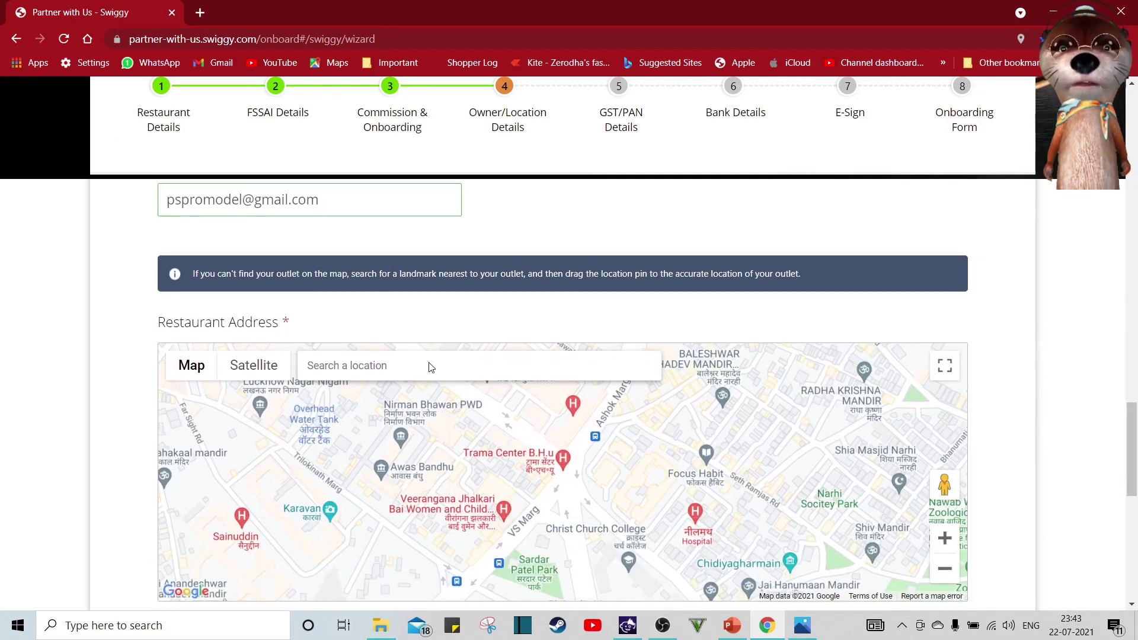
- Pin the restaurant map location at R P Patil High School, Kupwad, Sangli instead of Navi Mumbai
{"action": "scroll", "coordinate": [440, 360], "scroll_direction": "down", "scroll_amount": 1}
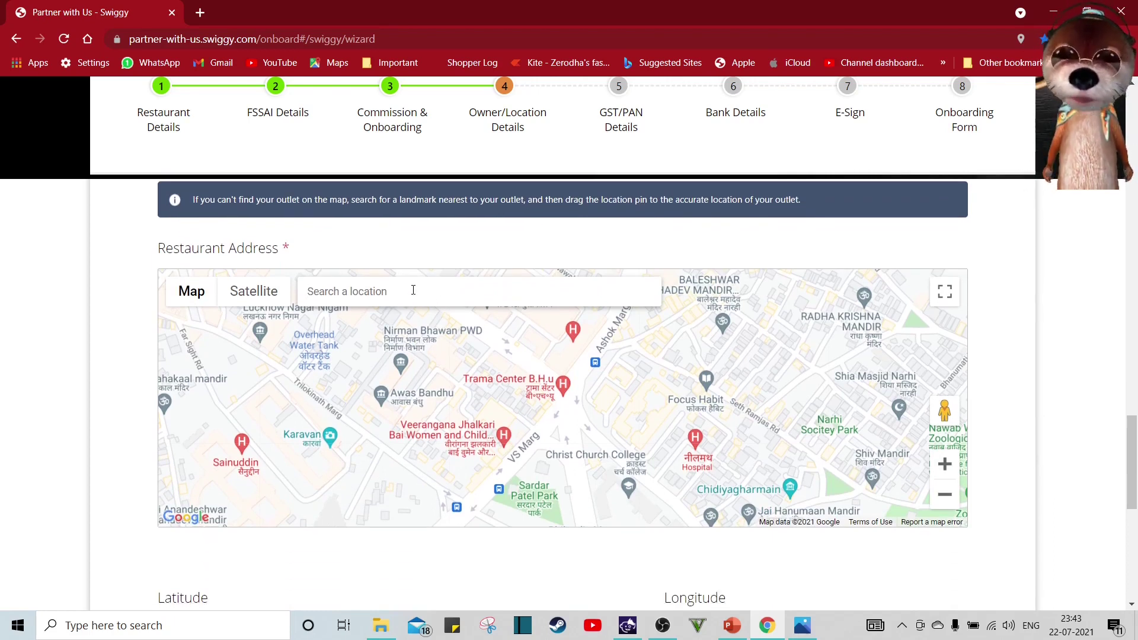
{"action": "type", "text": "navi"}
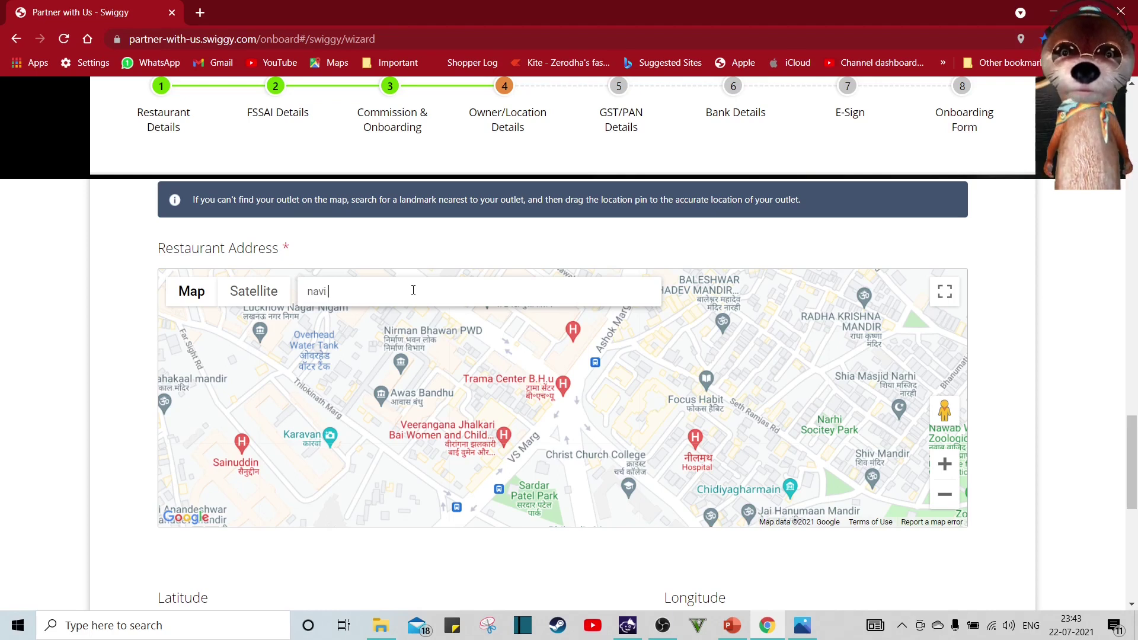
{"action": "type", "text": " m"}
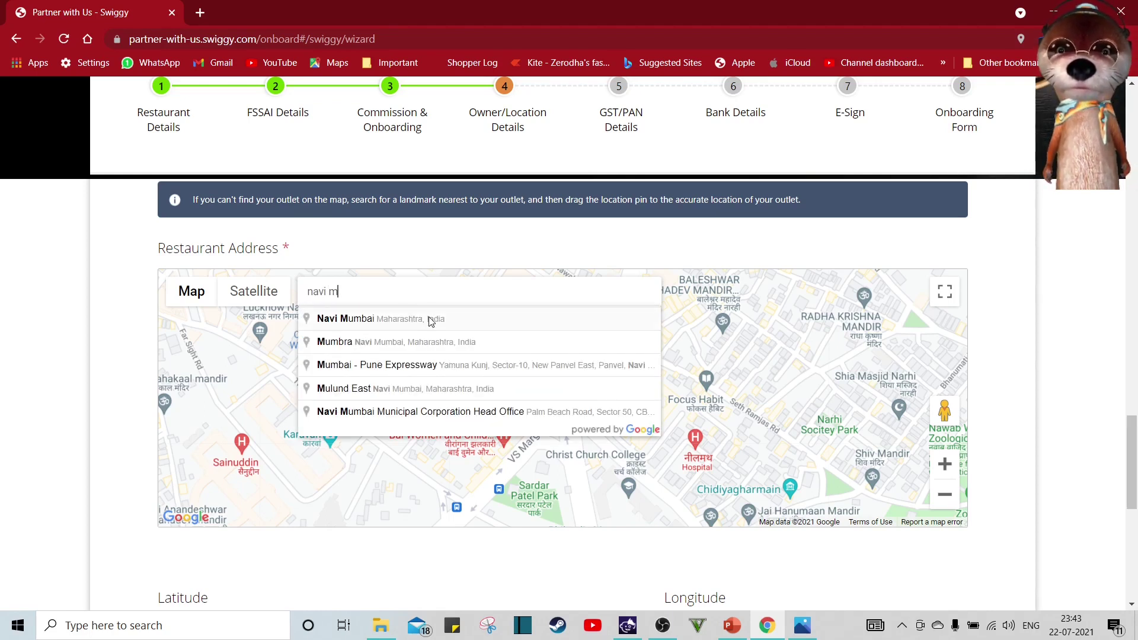
{"action": "left_click", "coordinate": [431, 321]}
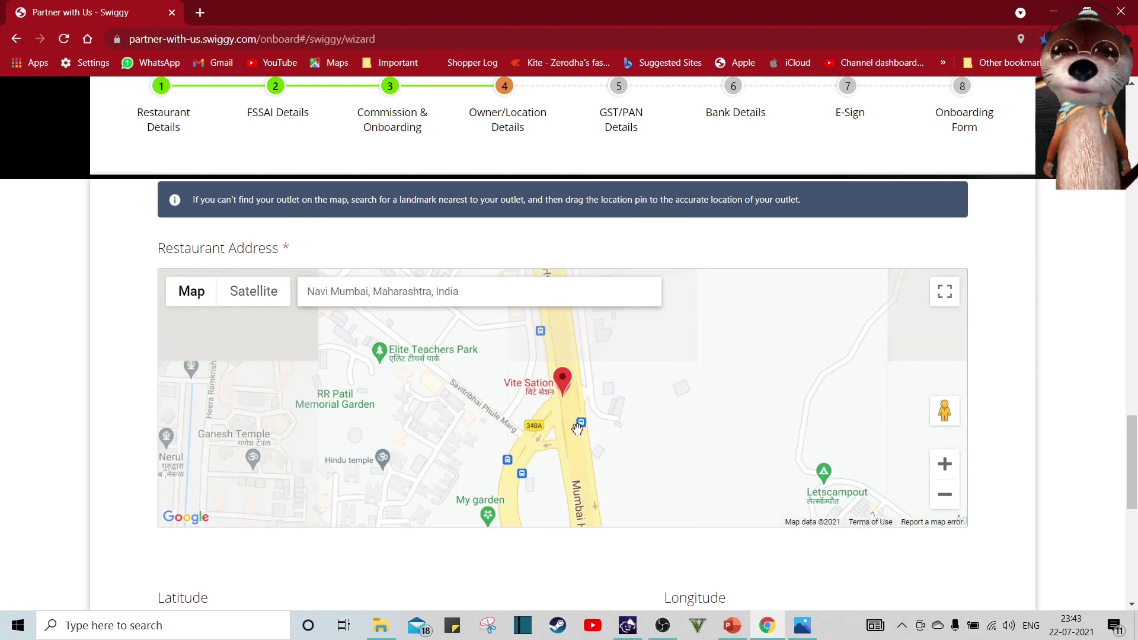
{"action": "double_click", "coordinate": [331, 379]}
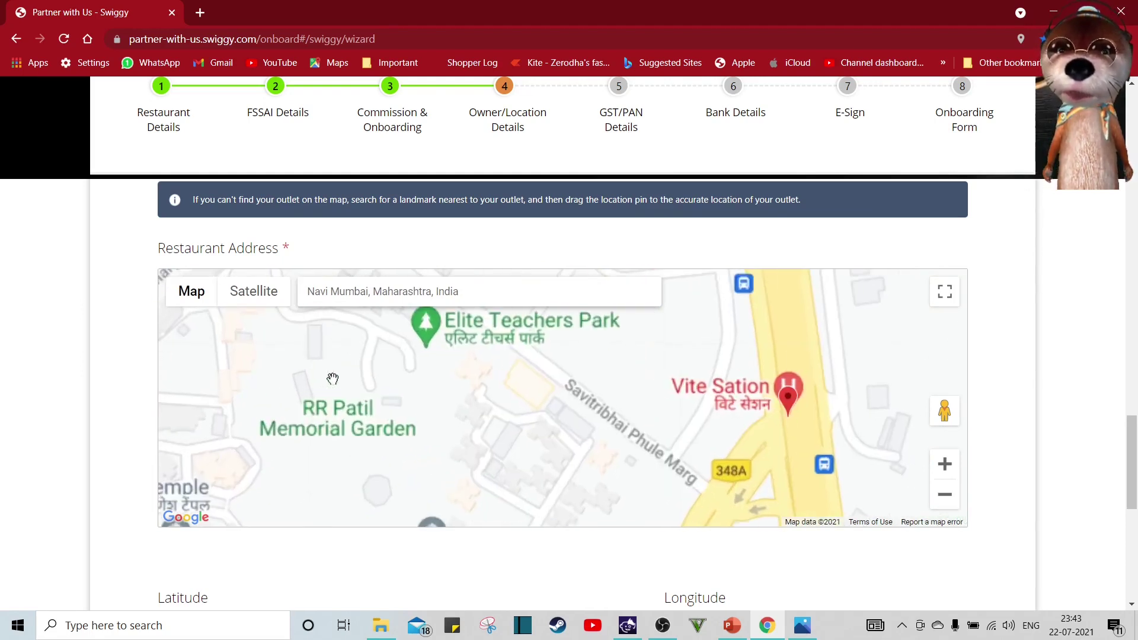
{"action": "double_click", "coordinate": [347, 386]}
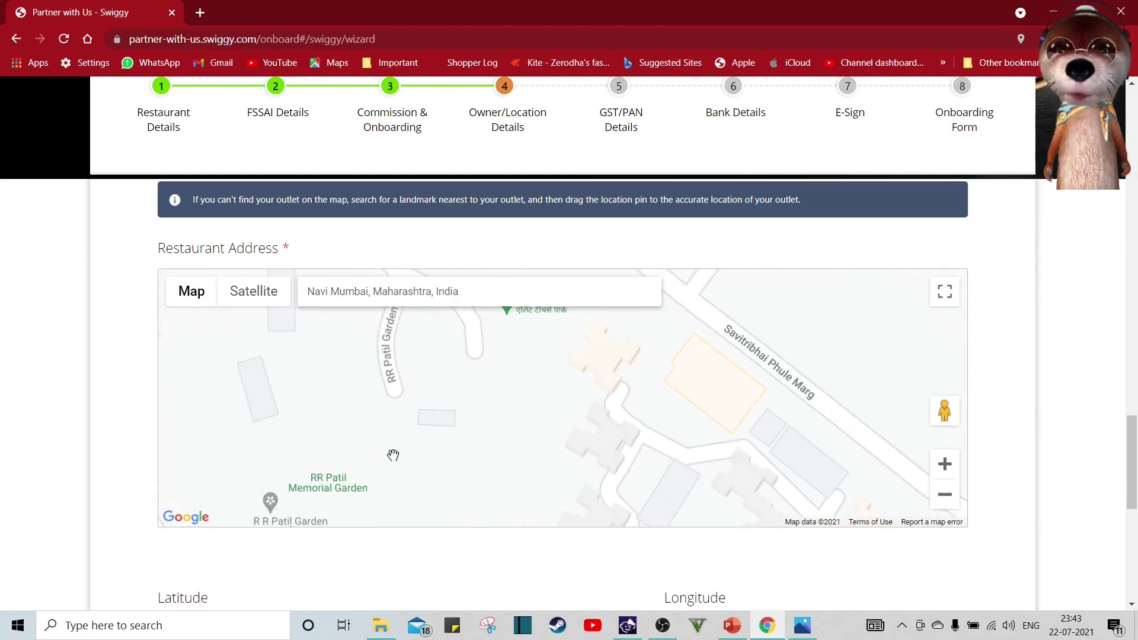
{"action": "left_click_drag", "start_coordinate": [459, 291], "coordinate": [305, 293]}
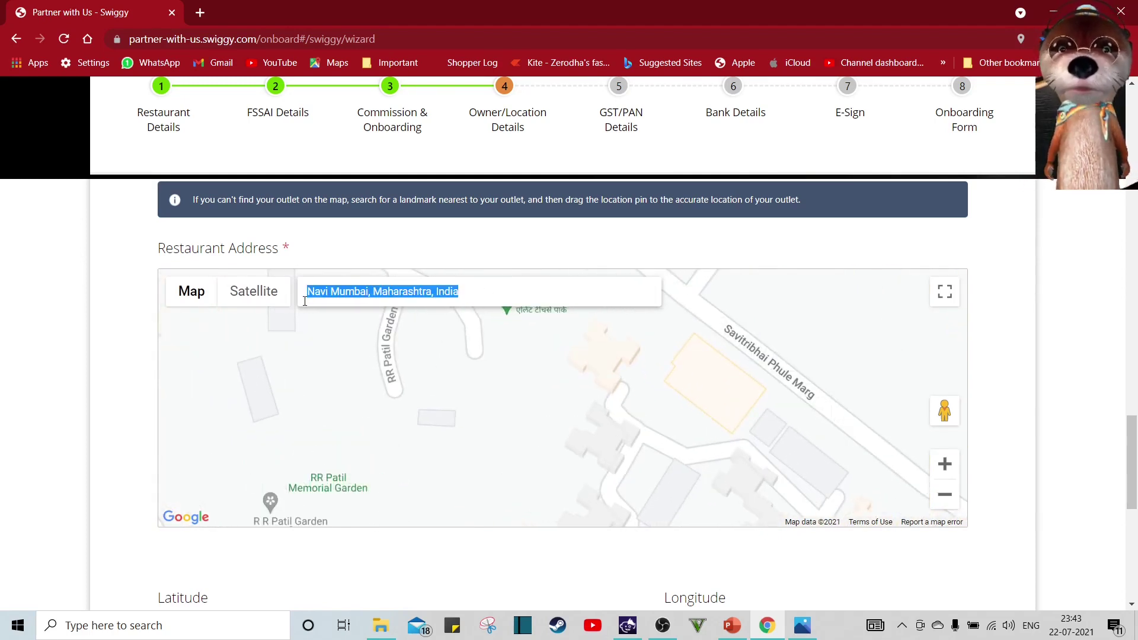
{"action": "type", "text": "rp"}
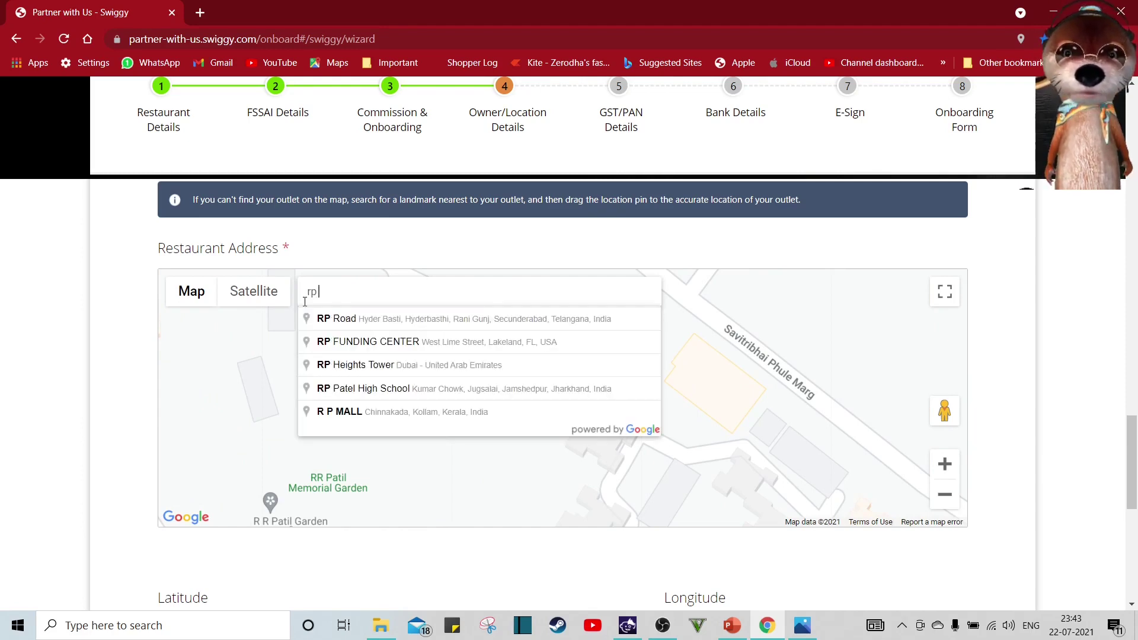
{"action": "type", "text": " patil "}
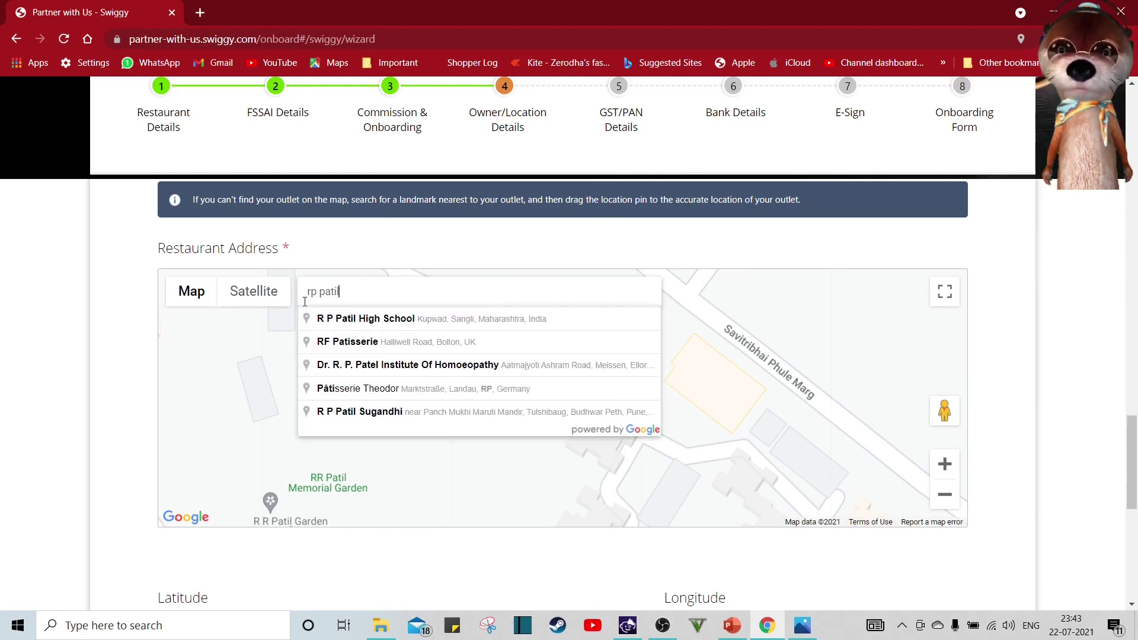
{"action": "type", "text": "gard"}
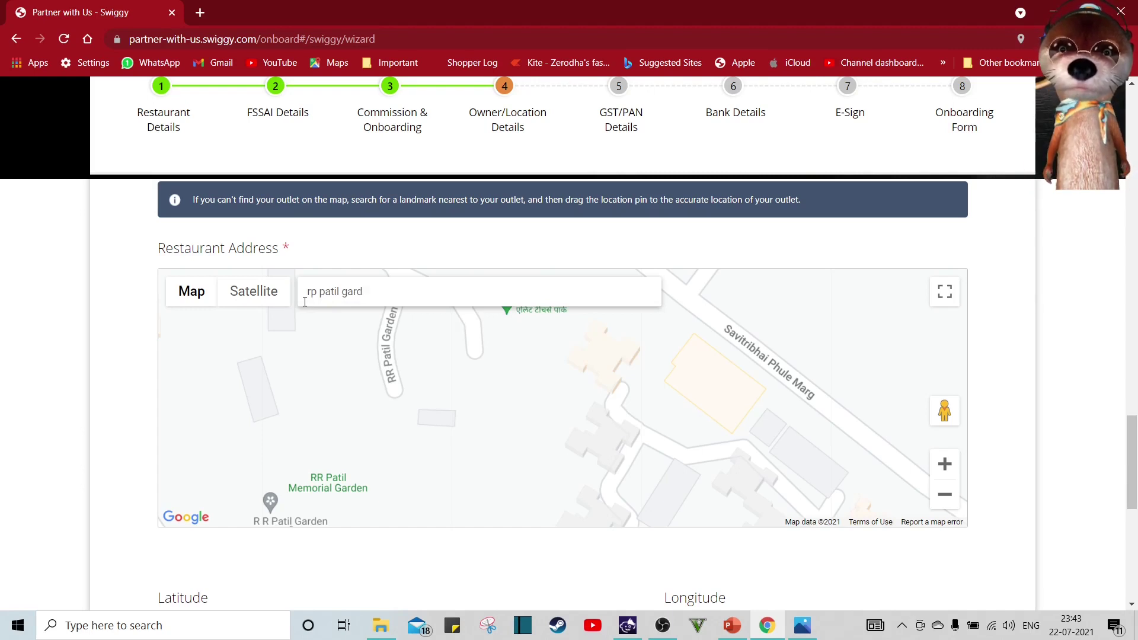
{"action": "key", "text": "BackSpace"}
{"action": "key", "text": "Down"}
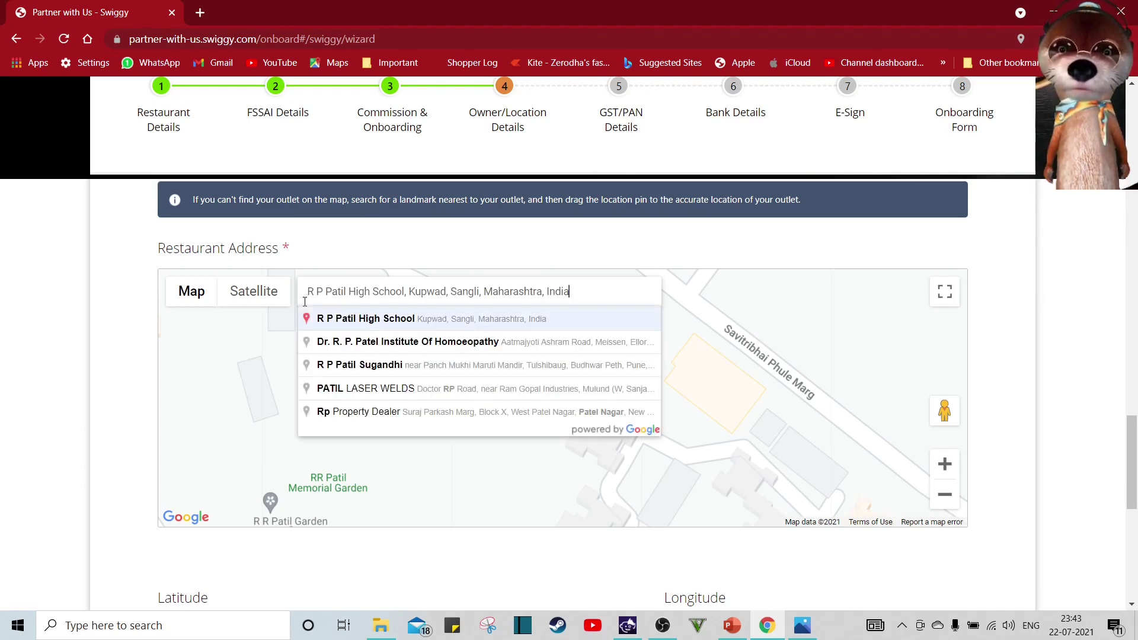
{"action": "left_click", "coordinate": [418, 323]}
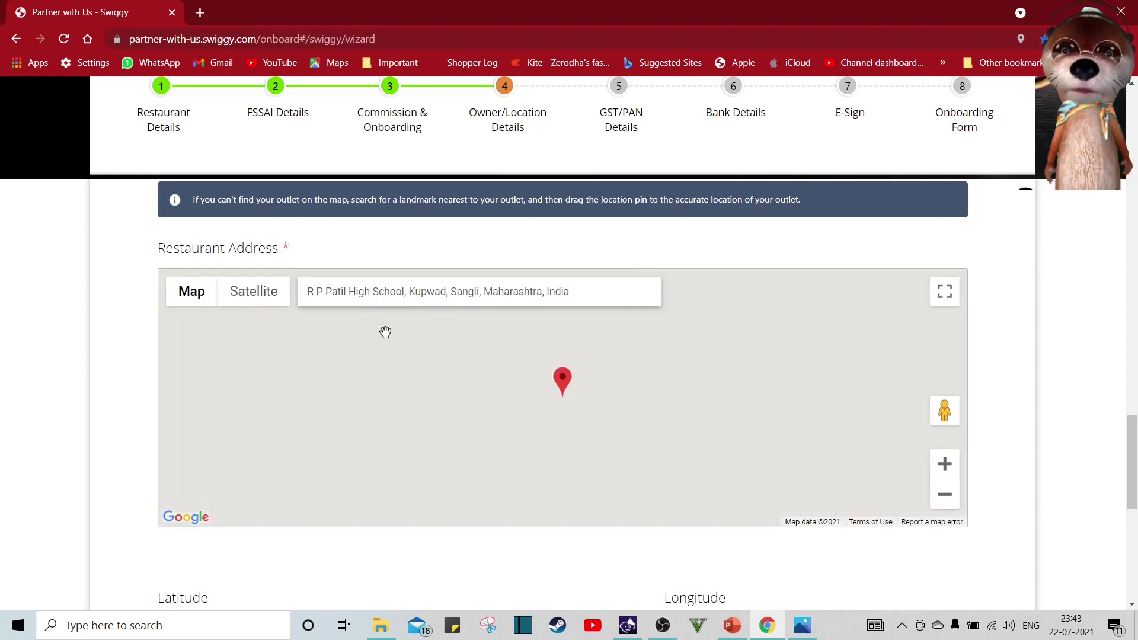
{"action": "scroll", "coordinate": [577, 423], "scroll_direction": "down", "scroll_amount": 3}
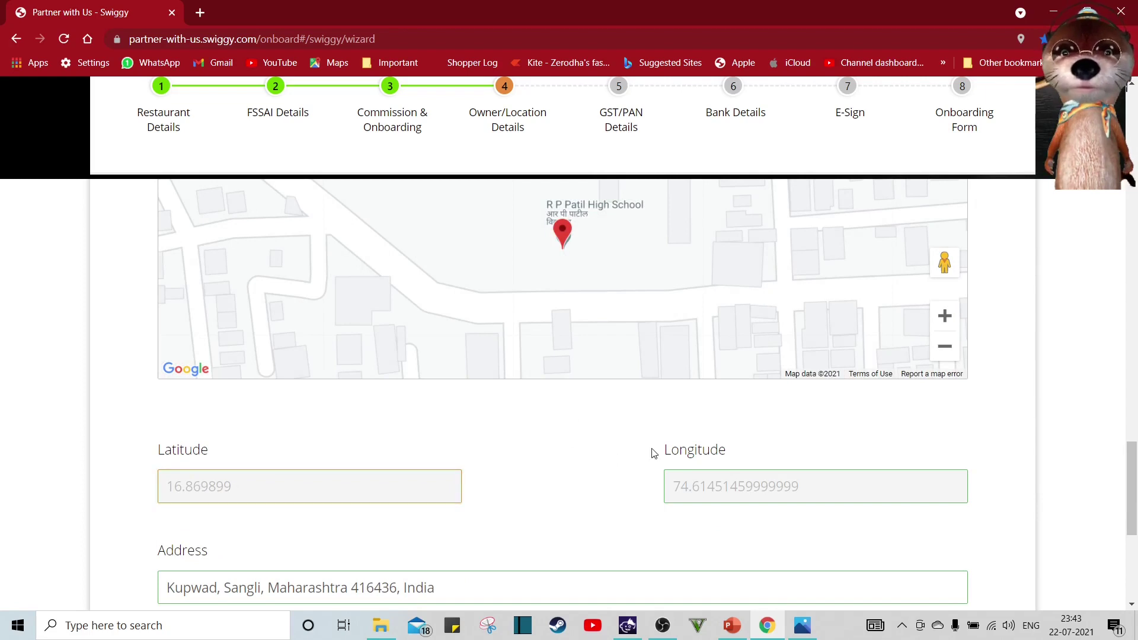
- Verify postal code 416436 (state MAHARASHTRA) and submit the owner and location details
{"action": "scroll", "coordinate": [566, 477], "scroll_direction": "down", "scroll_amount": 3}
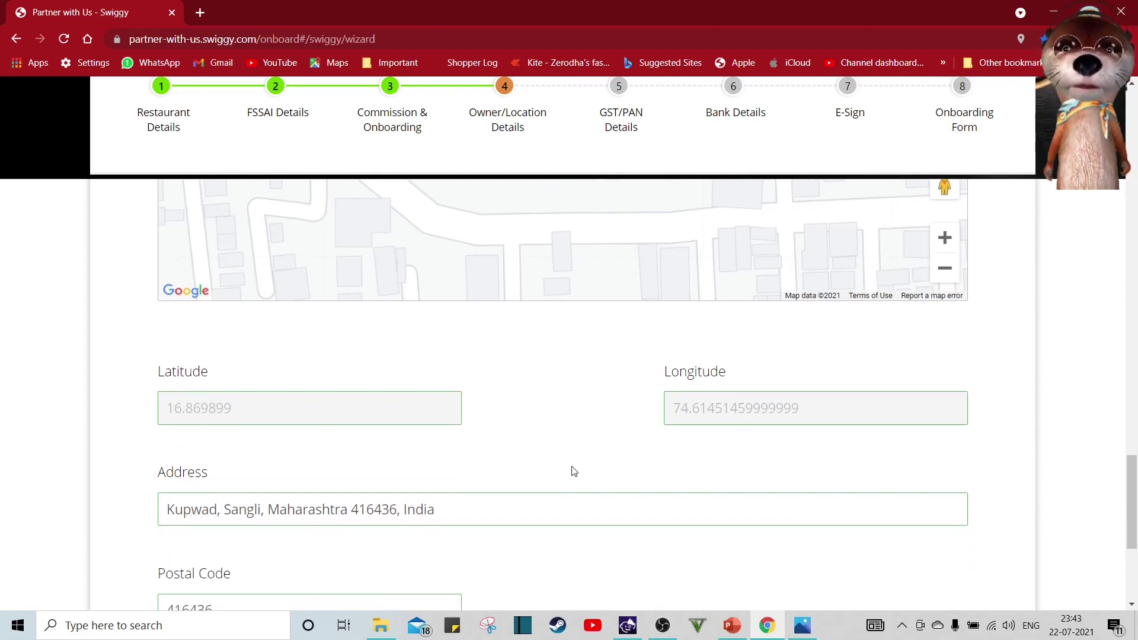
{"action": "scroll", "coordinate": [389, 500], "scroll_direction": "down", "scroll_amount": 1}
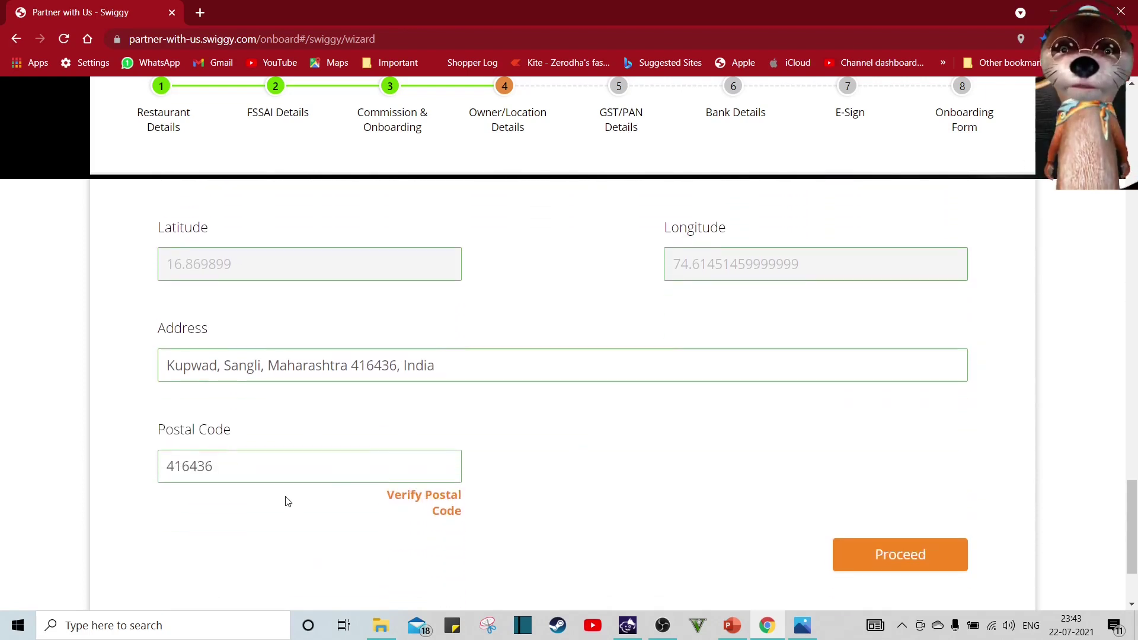
{"action": "left_click", "coordinate": [417, 497]}
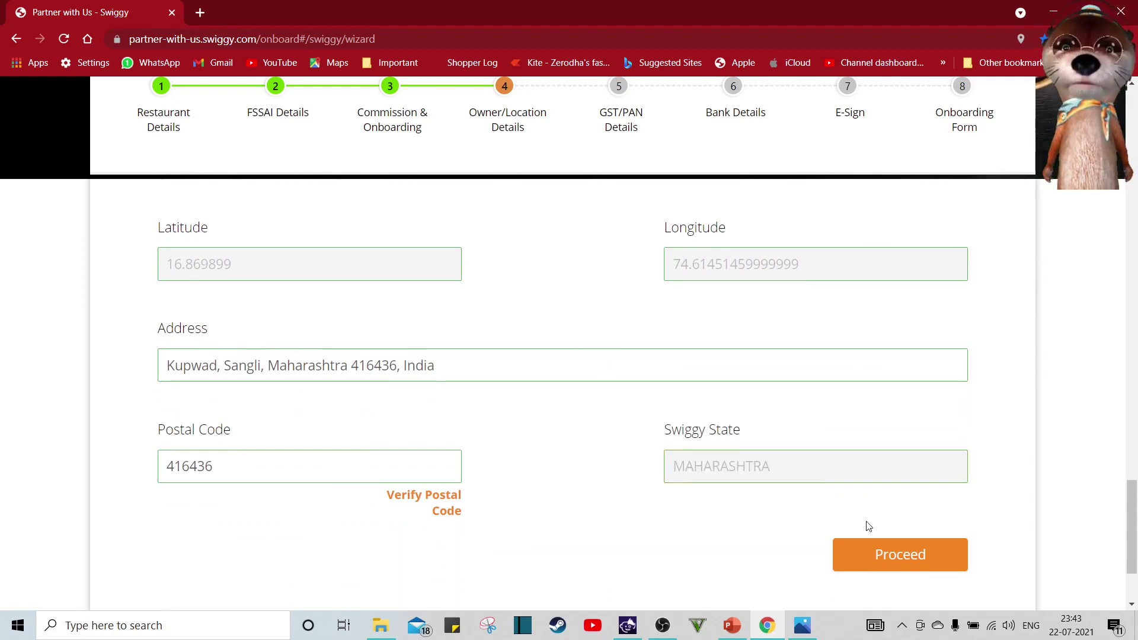
{"action": "scroll", "coordinate": [861, 491], "scroll_direction": "down", "scroll_amount": 1}
{"action": "left_click", "coordinate": [861, 489]}
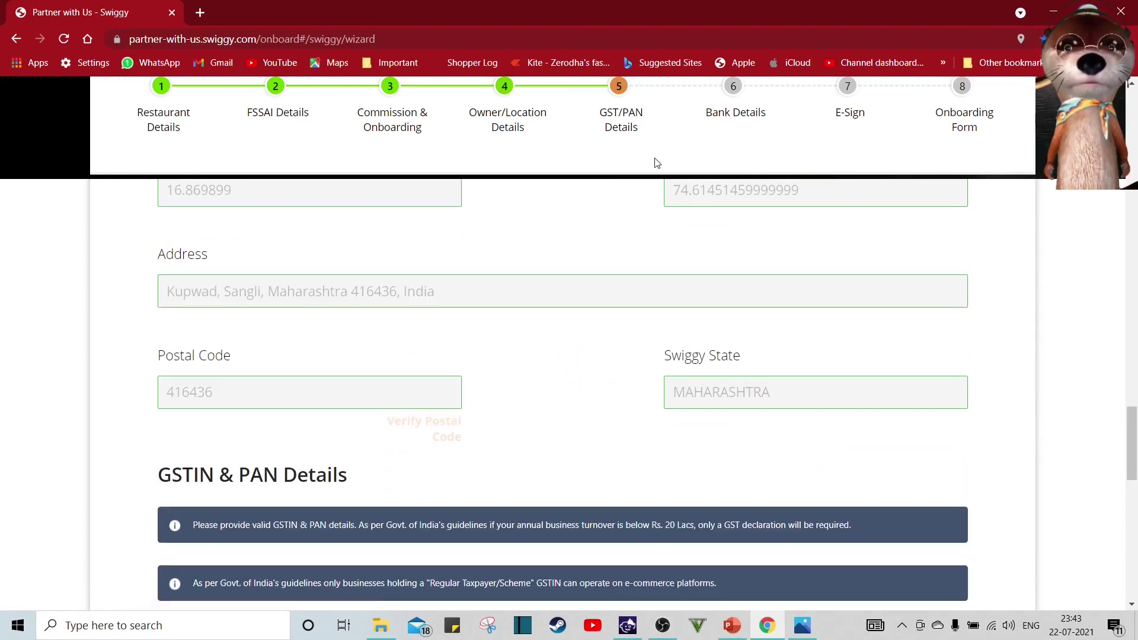
{"action": "scroll", "coordinate": [657, 165], "scroll_direction": "up", "scroll_amount": 1}
- Paste and verify the owner's PAN, keep Image as the document type, and choose the PAN image file
{"action": "key", "text": "F11"}
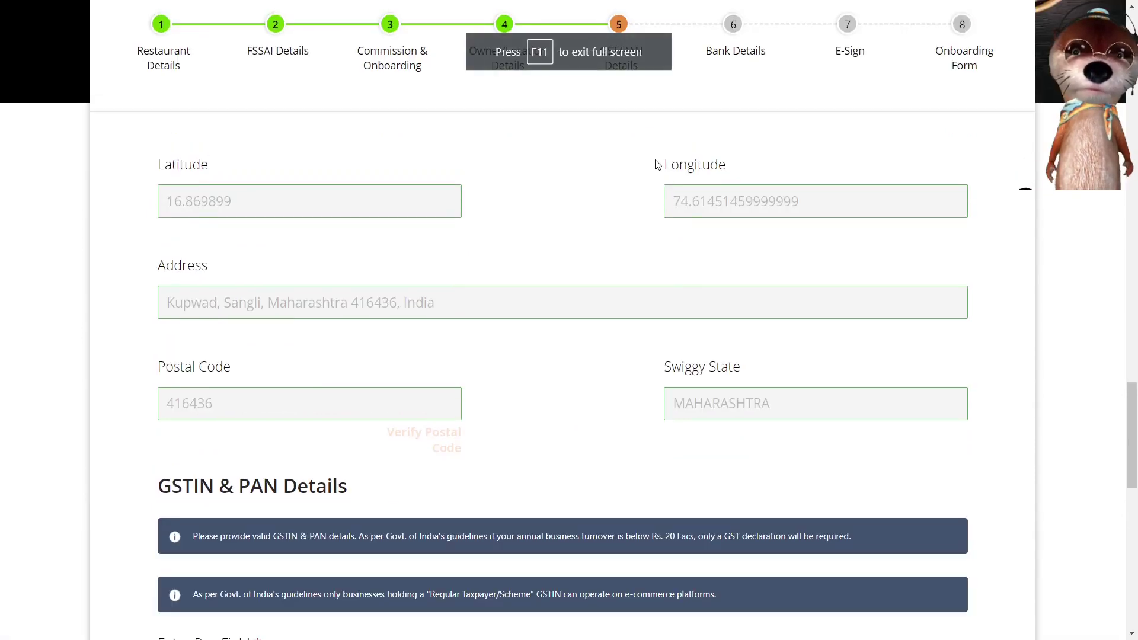
{"action": "scroll", "coordinate": [620, 304], "scroll_direction": "down", "scroll_amount": 3}
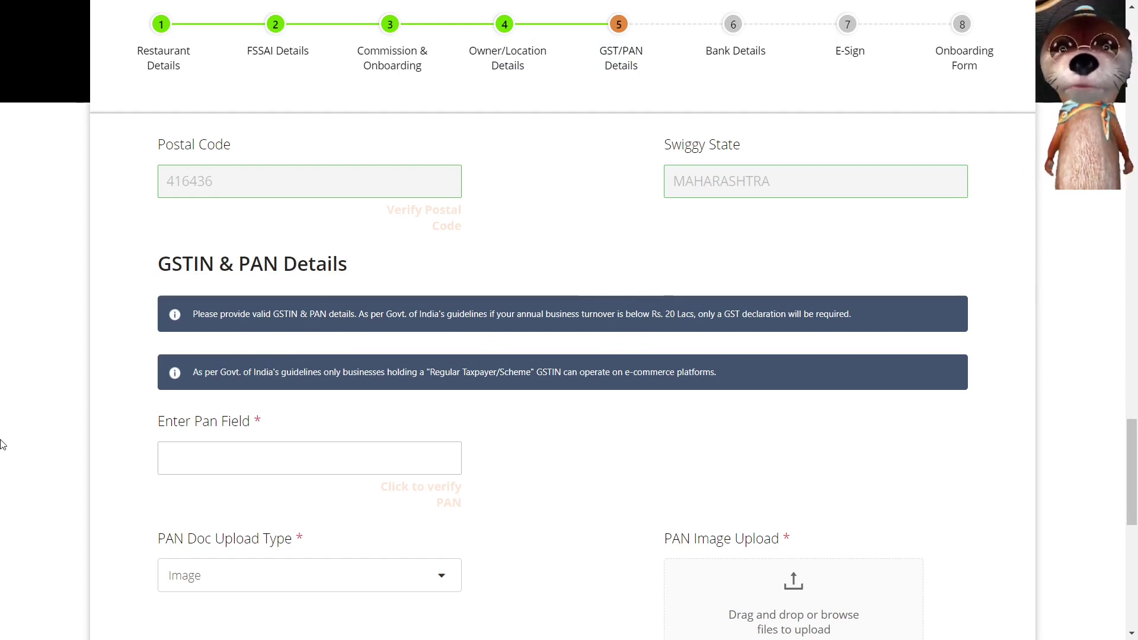
{"action": "left_click", "coordinate": [302, 456]}
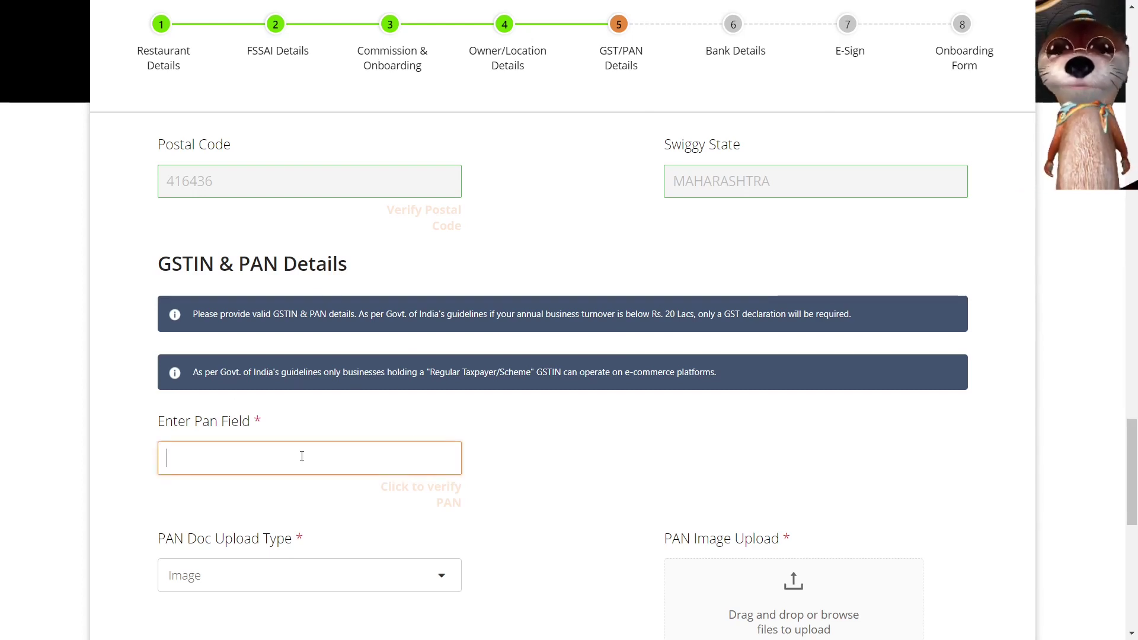
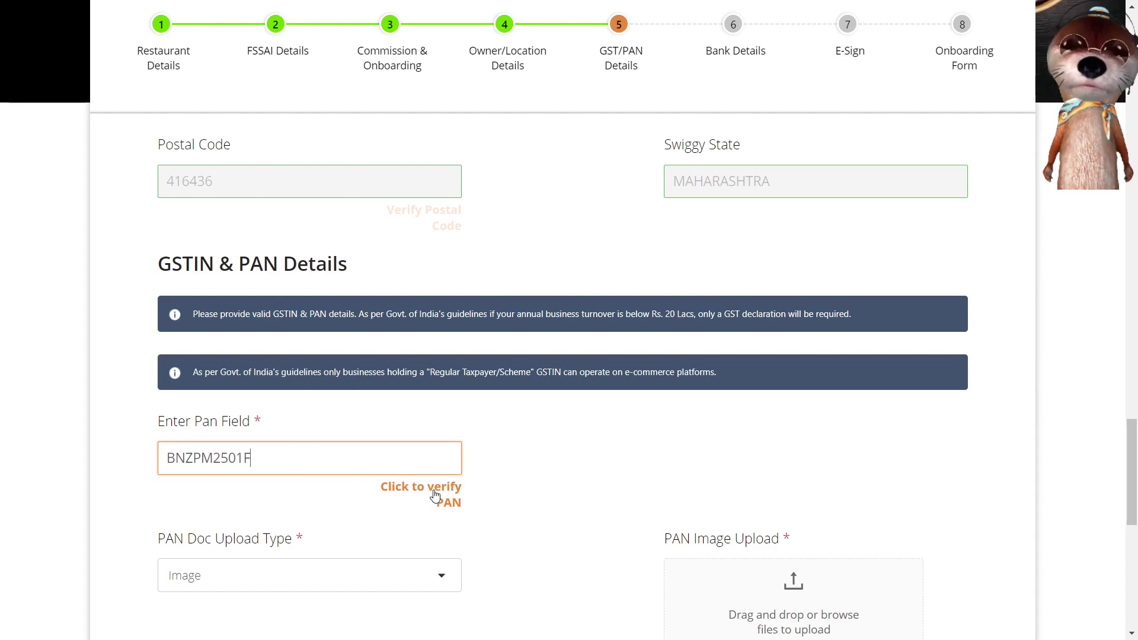
{"action": "left_click", "coordinate": [435, 495]}
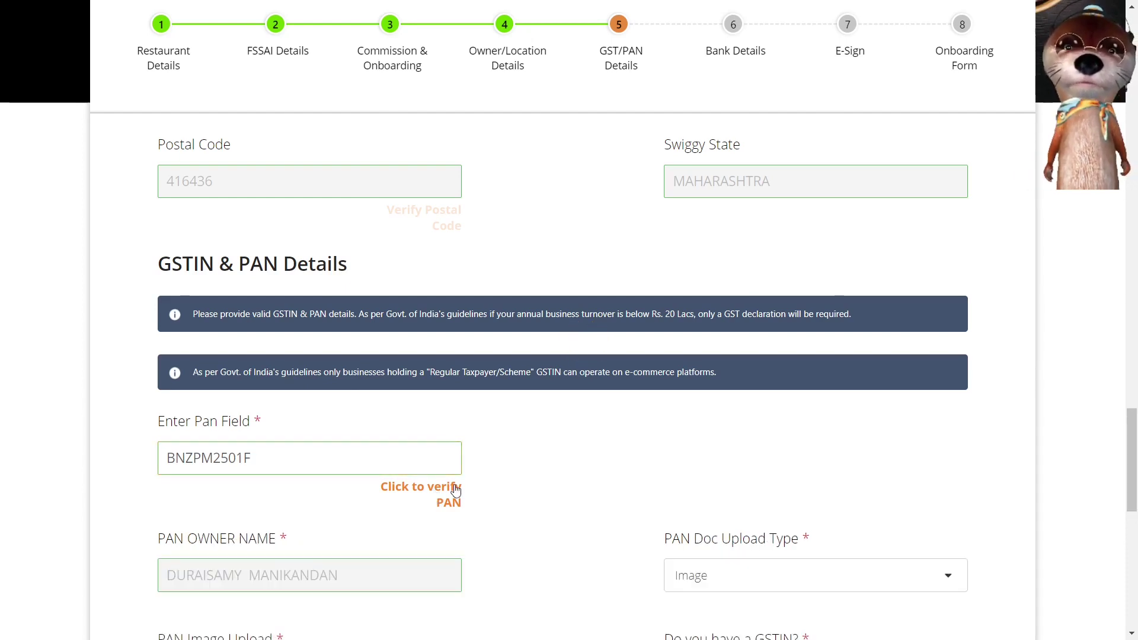
{"action": "scroll", "coordinate": [591, 432], "scroll_direction": "down", "scroll_amount": 3}
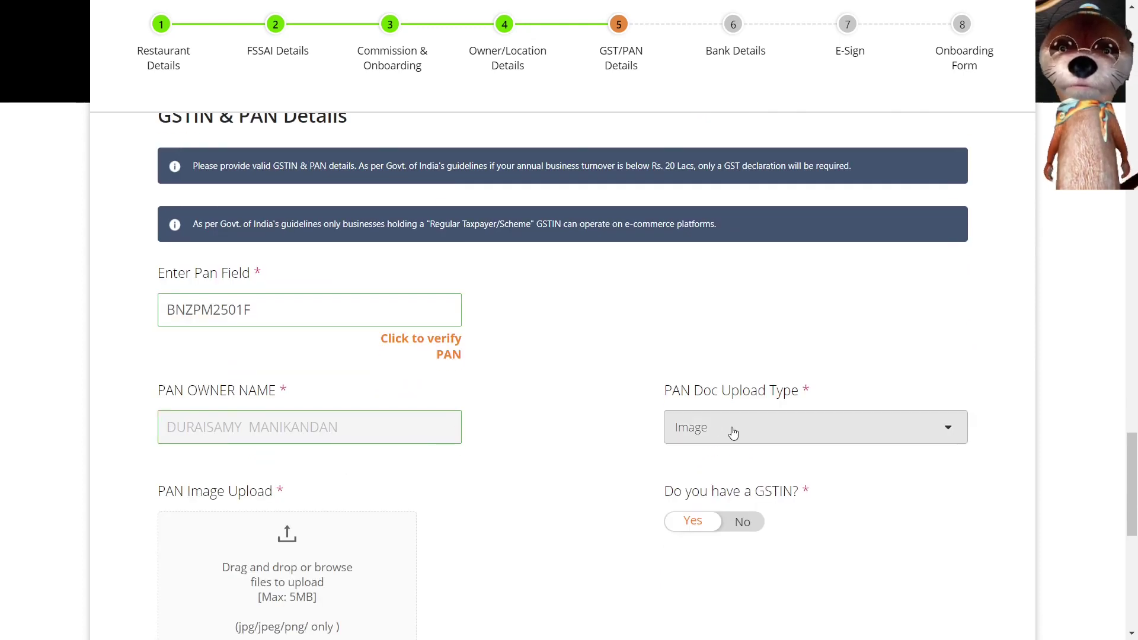
{"action": "left_click", "coordinate": [772, 437]}
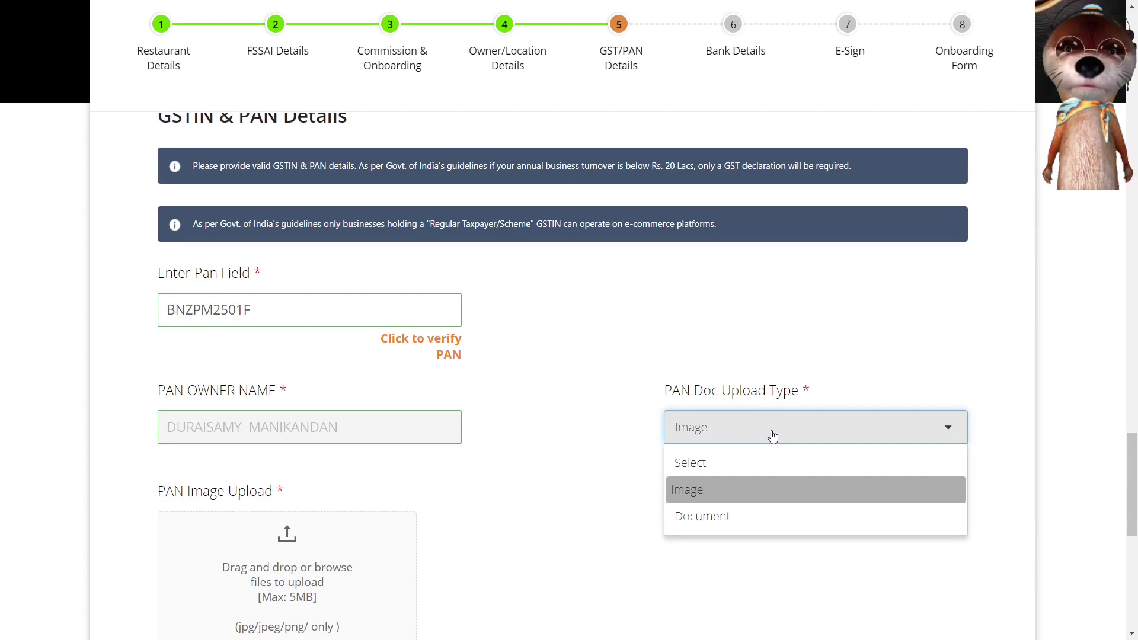
{"action": "left_click", "coordinate": [774, 440]}
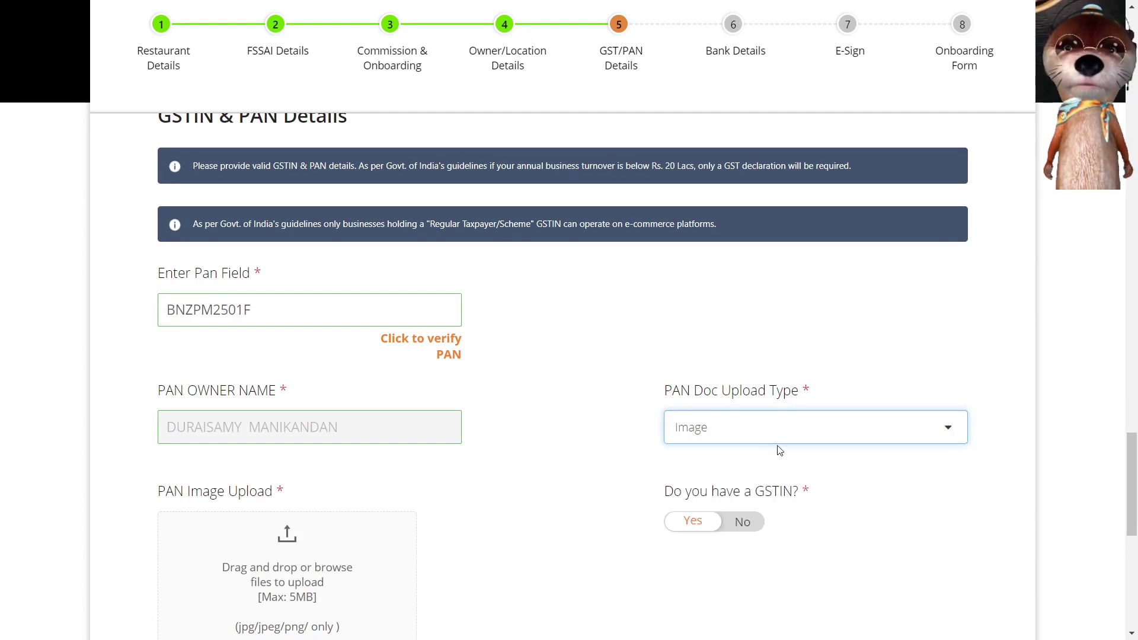
{"action": "left_click", "coordinate": [275, 575]}
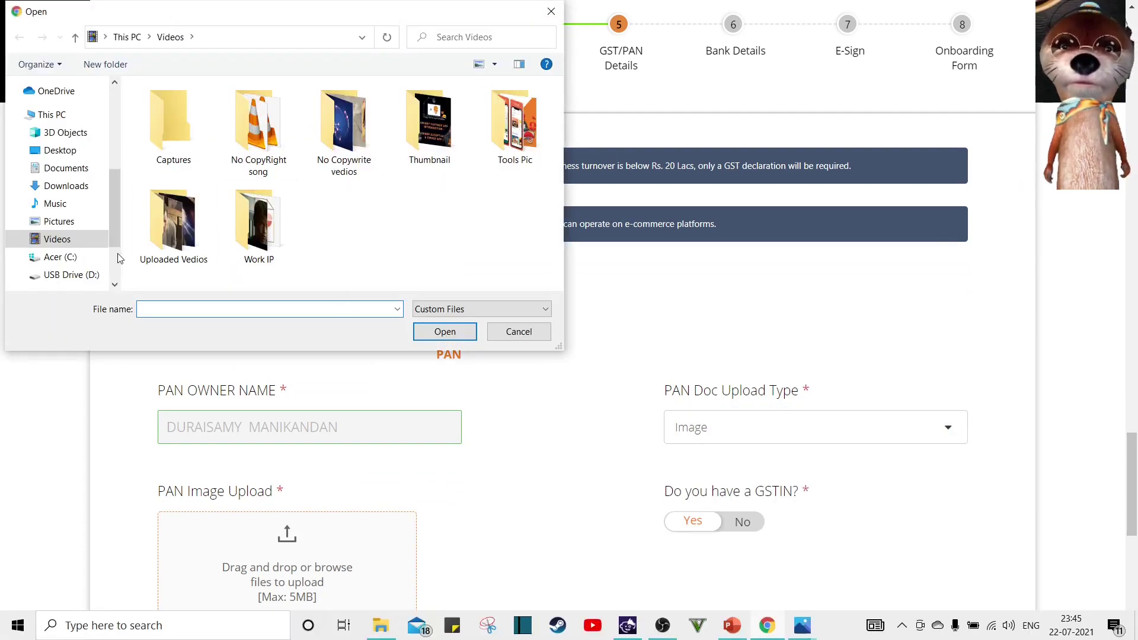
- Upload the pan-card image from Desktop > sample as the PAN proof
{"action": "left_click", "coordinate": [74, 155]}
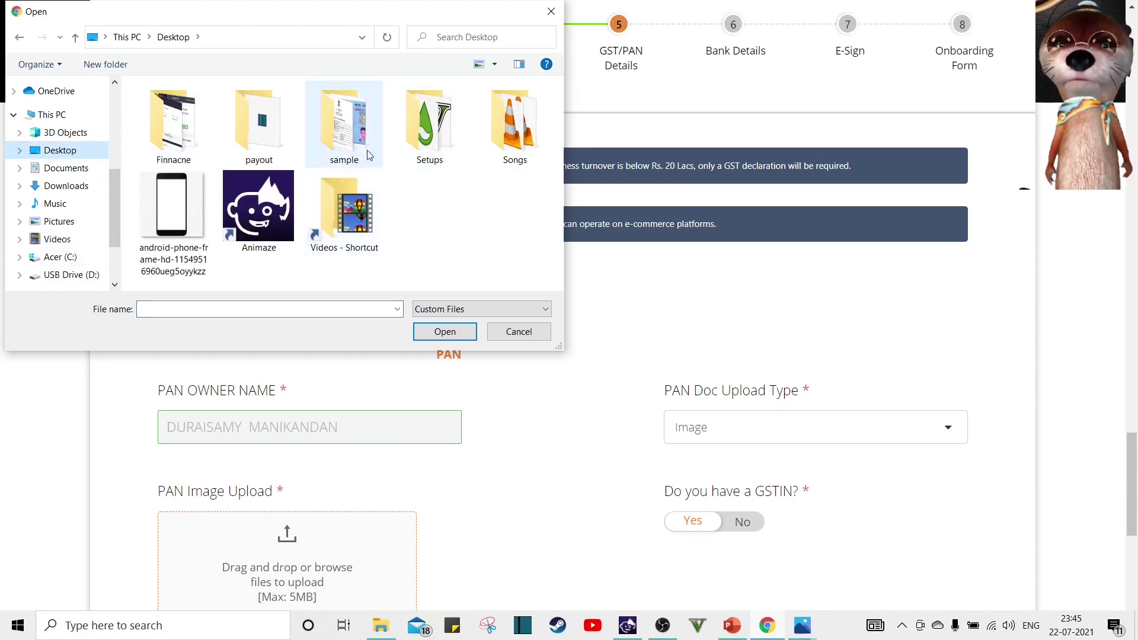
{"action": "double_click", "coordinate": [368, 155]}
{"action": "left_click", "coordinate": [429, 131]}
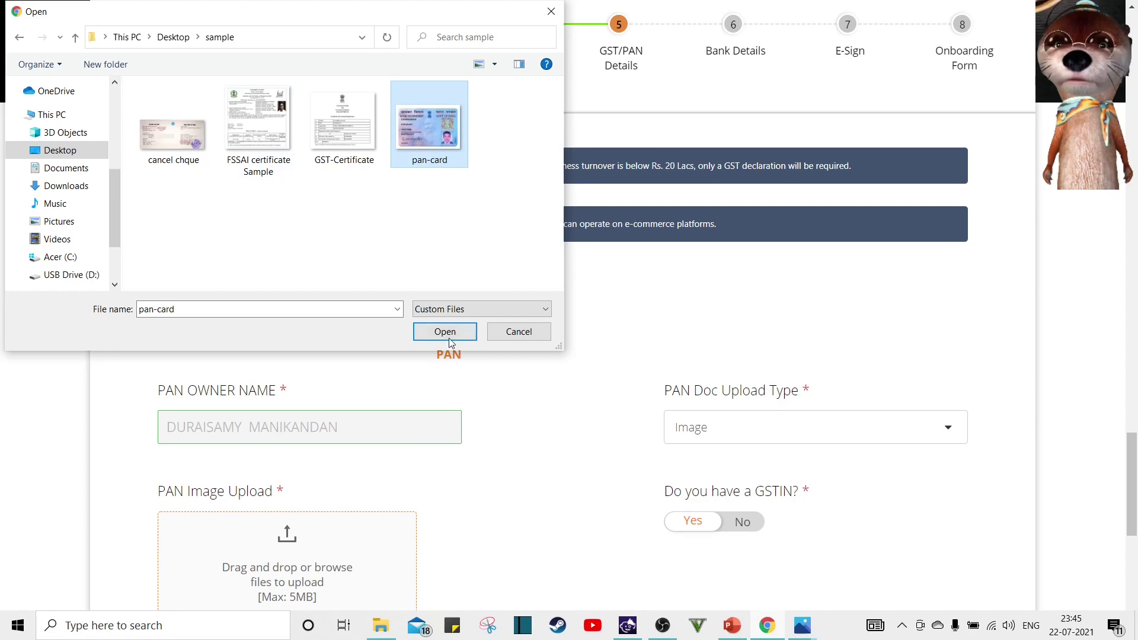
{"action": "left_click", "coordinate": [445, 332]}
- Answer No to 'Do you have a GSTIN?' and submit the GST and PAN details
{"action": "scroll", "coordinate": [591, 345], "scroll_direction": "down", "scroll_amount": 3}
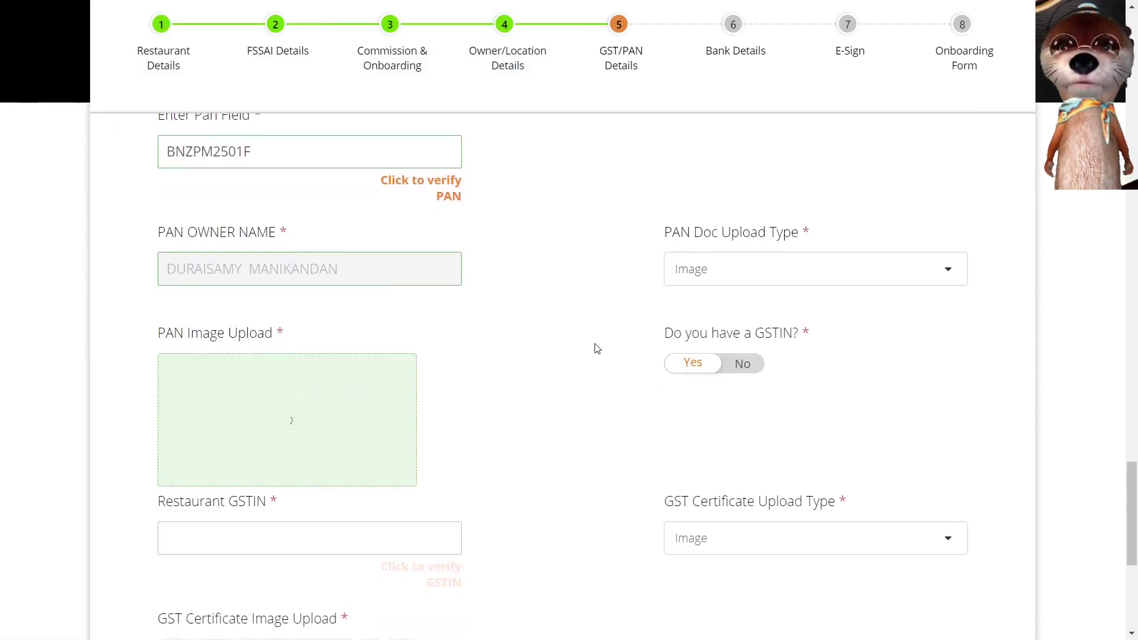
{"action": "scroll", "coordinate": [596, 348], "scroll_direction": "down", "scroll_amount": 2}
{"action": "left_click", "coordinate": [372, 457]}
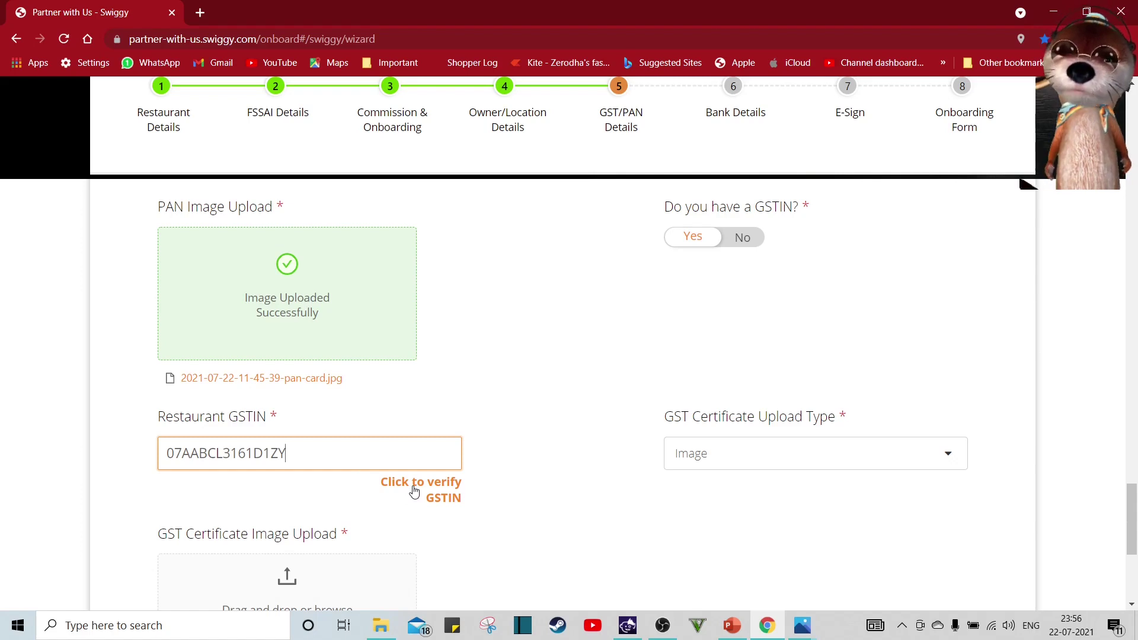
{"action": "key", "text": "F11"}
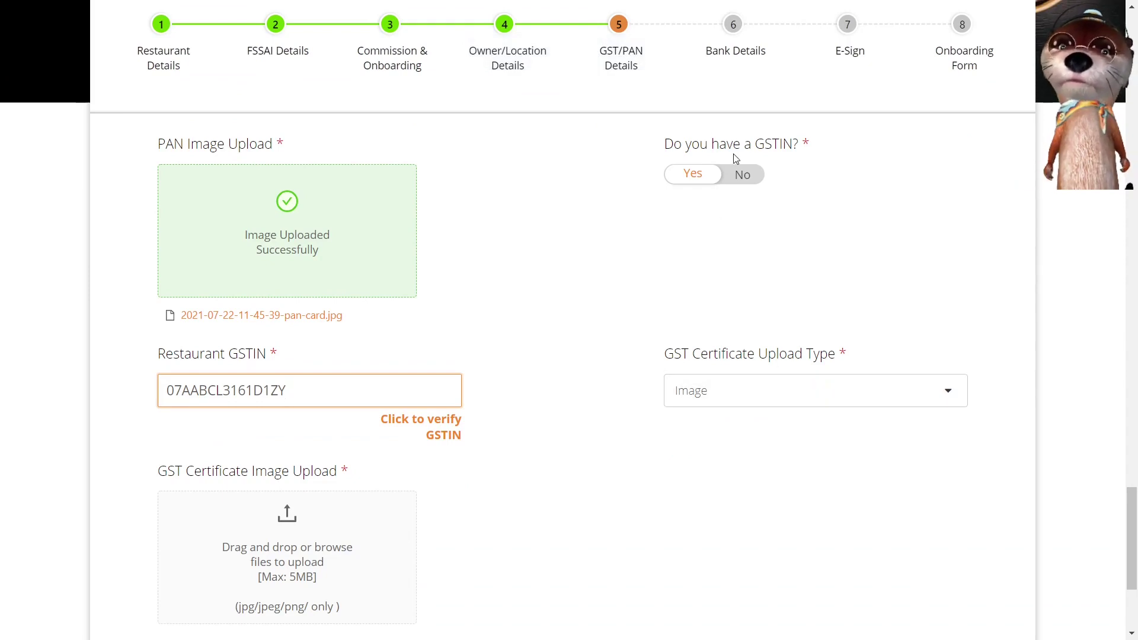
{"action": "left_click", "coordinate": [741, 176]}
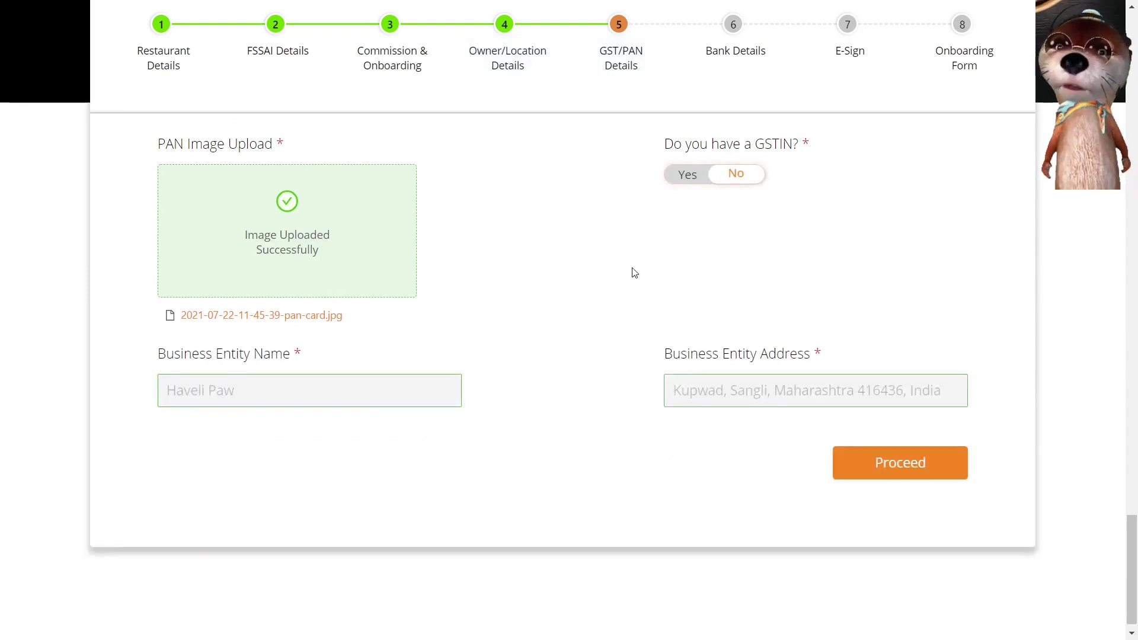
{"action": "left_click", "coordinate": [240, 395]}
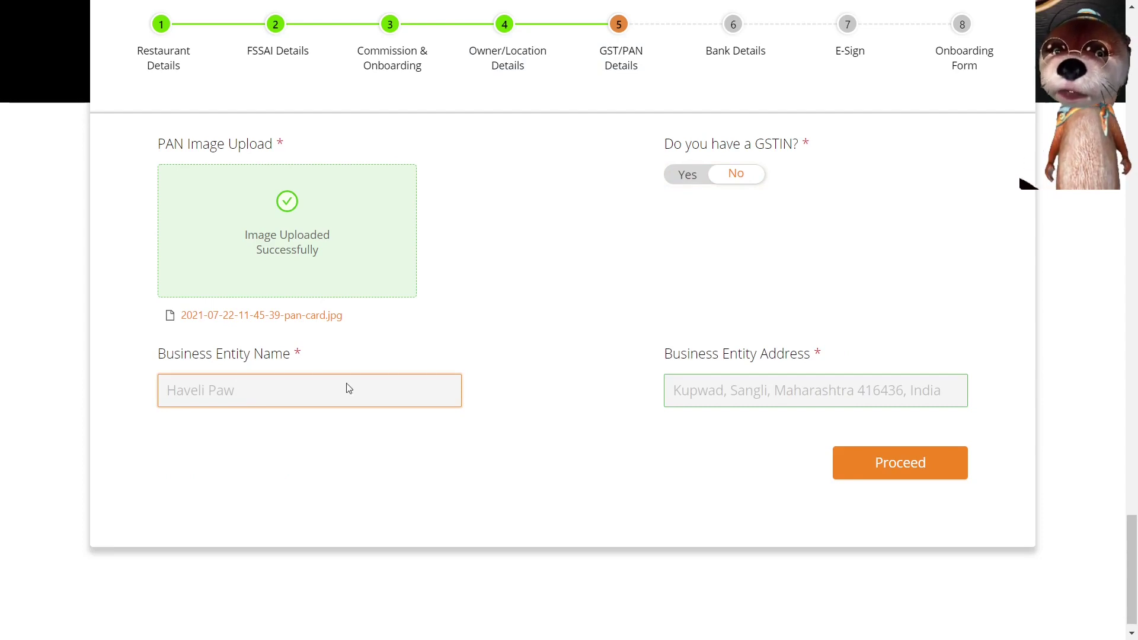
{"action": "left_click", "coordinate": [867, 474]}
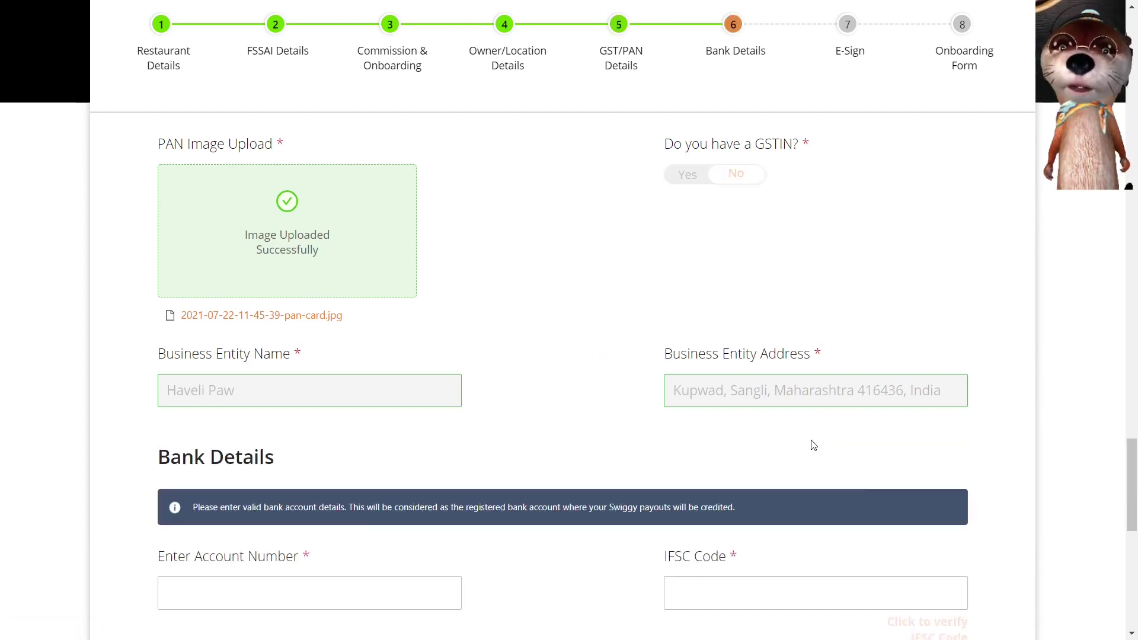
- Enter the payout account number and IFSC SBIN0032414, verifying it to fetch State Bank of India, Bhagalpur
{"action": "scroll", "coordinate": [705, 422], "scroll_direction": "up", "scroll_amount": 1}
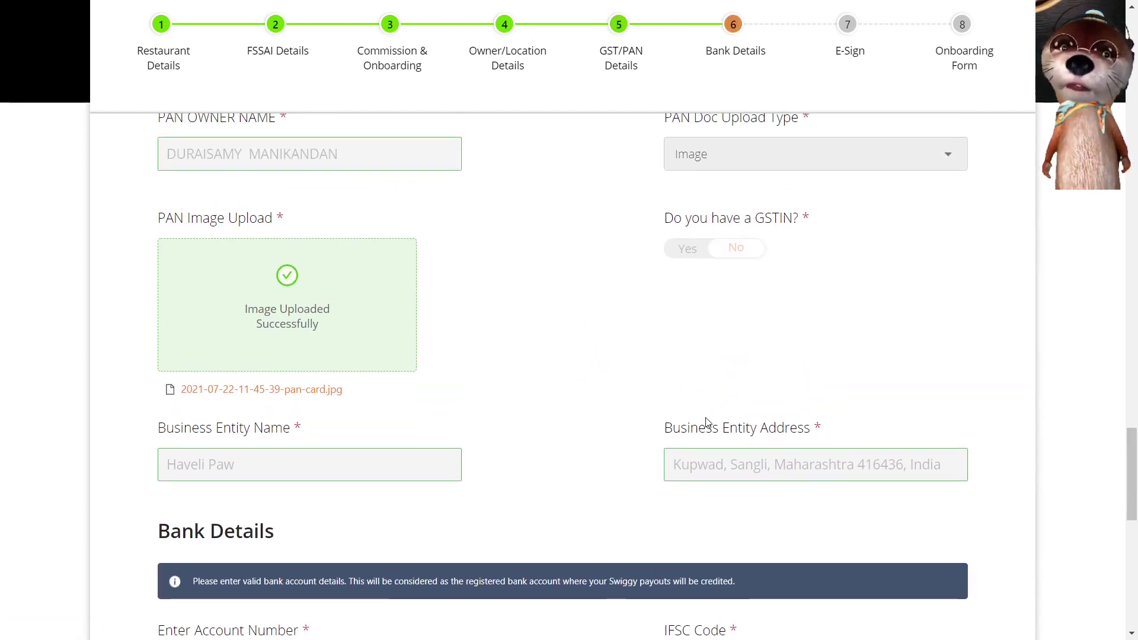
{"action": "scroll", "coordinate": [705, 422], "scroll_direction": "down", "scroll_amount": 1}
{"action": "scroll", "coordinate": [709, 422], "scroll_direction": "down", "scroll_amount": 4}
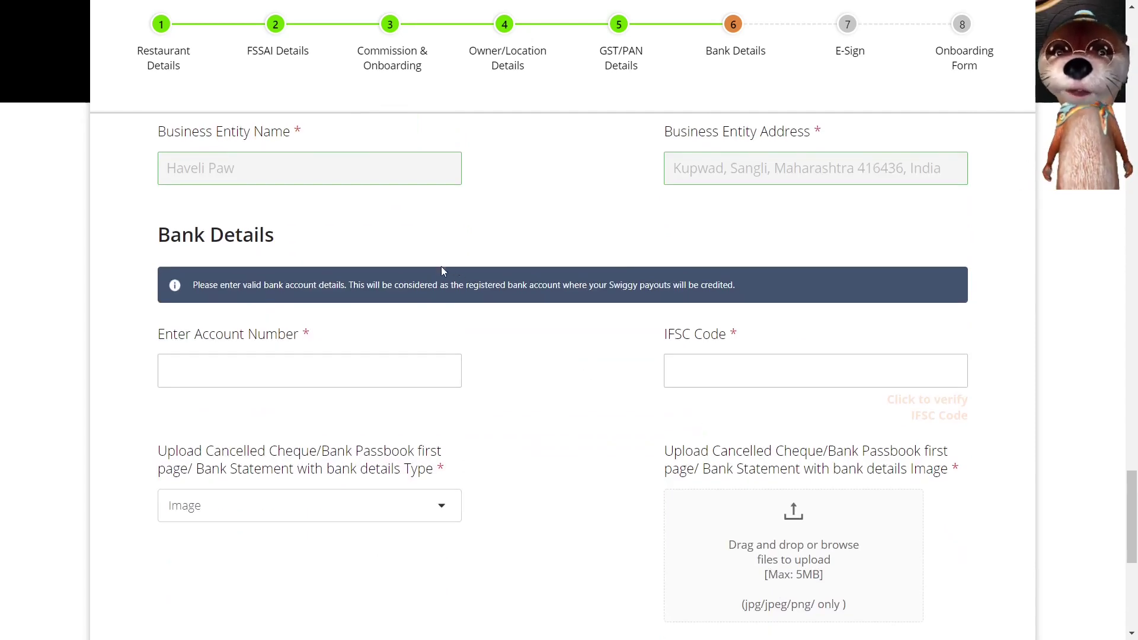
{"action": "scroll", "coordinate": [452, 306], "scroll_direction": "down", "scroll_amount": 1}
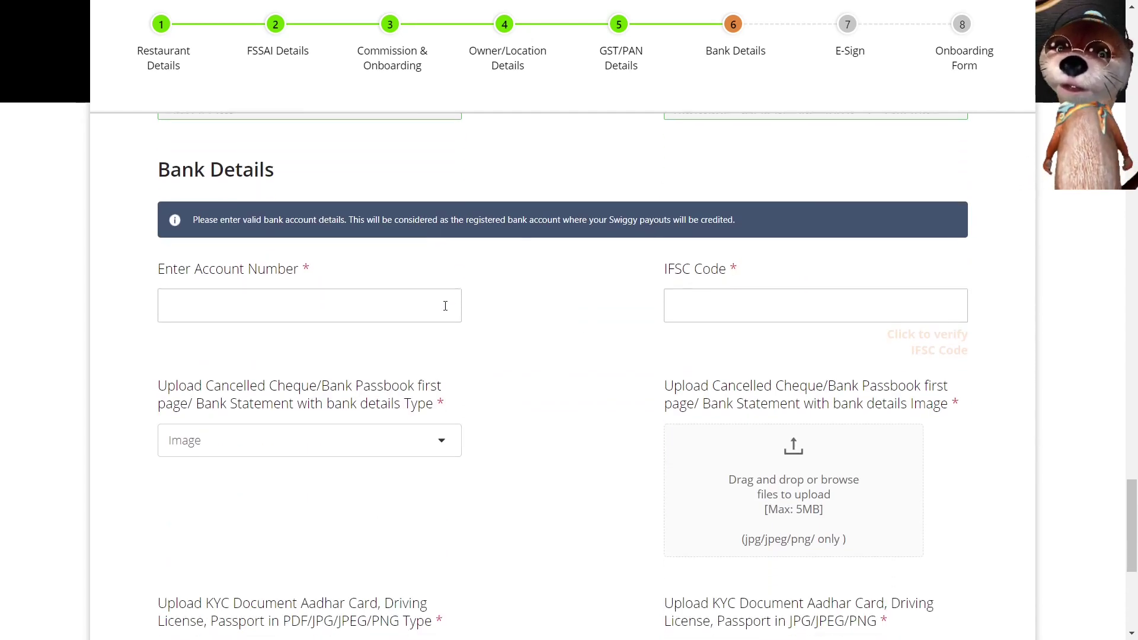
{"action": "left_click", "coordinate": [224, 308]}
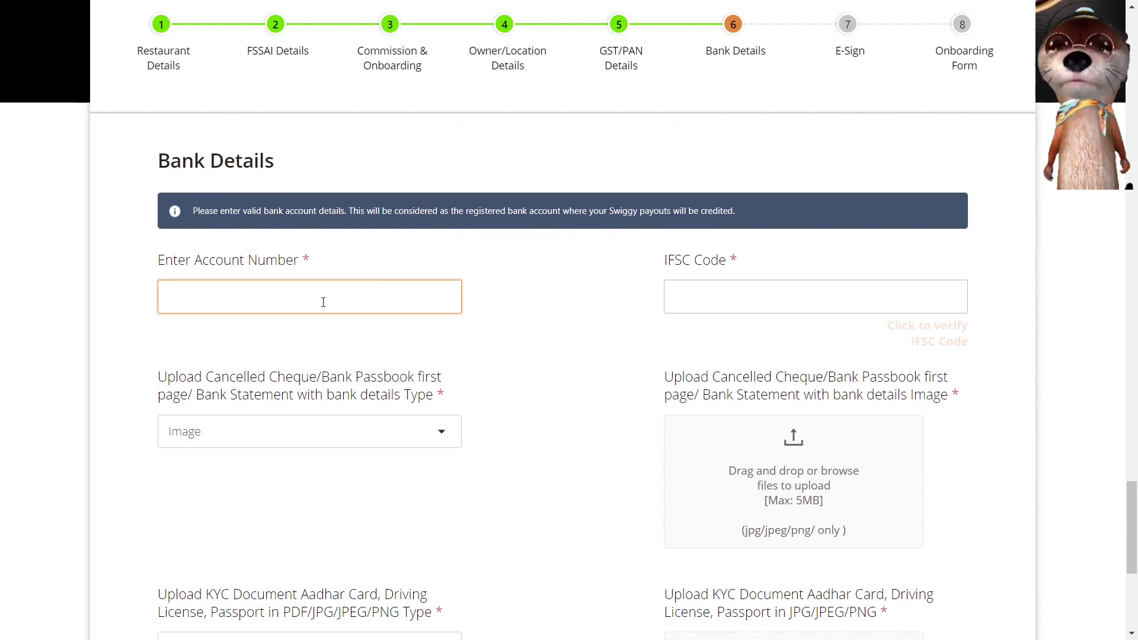
{"action": "left_click", "coordinate": [642, 298]}
{"action": "left_click", "coordinate": [737, 290]}
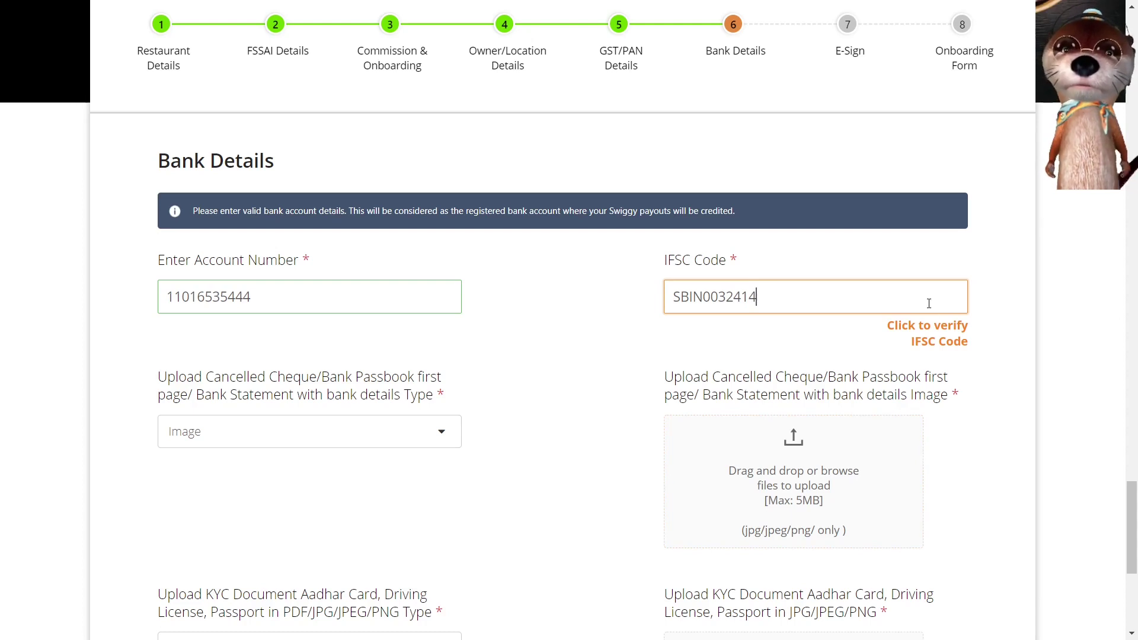
{"action": "left_click", "coordinate": [929, 332]}
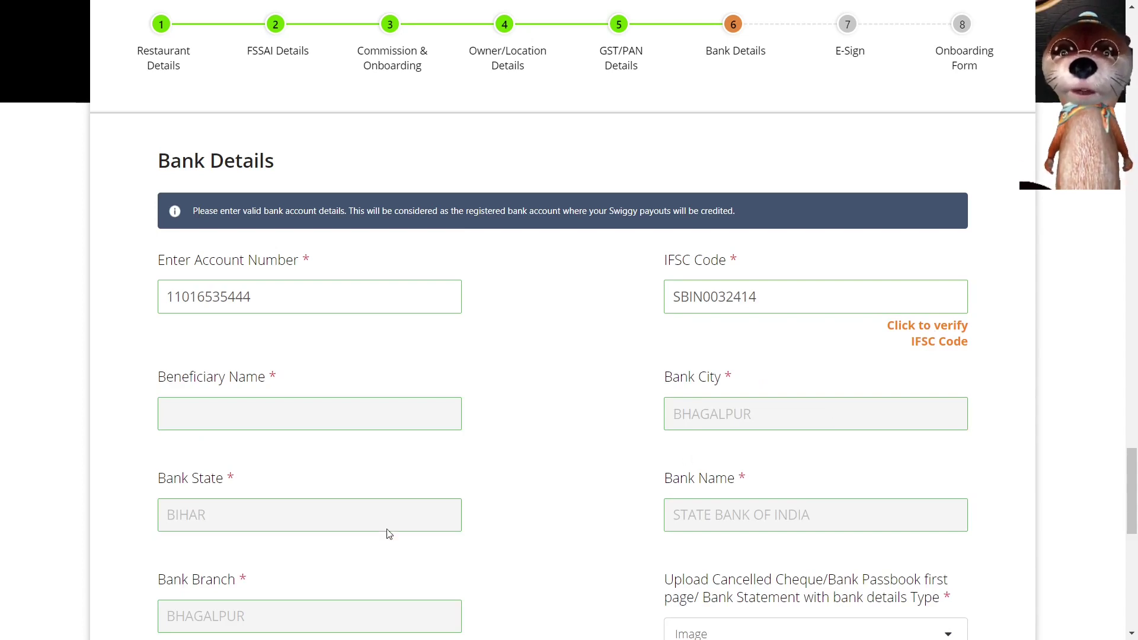
{"action": "left_click", "coordinate": [337, 420]}
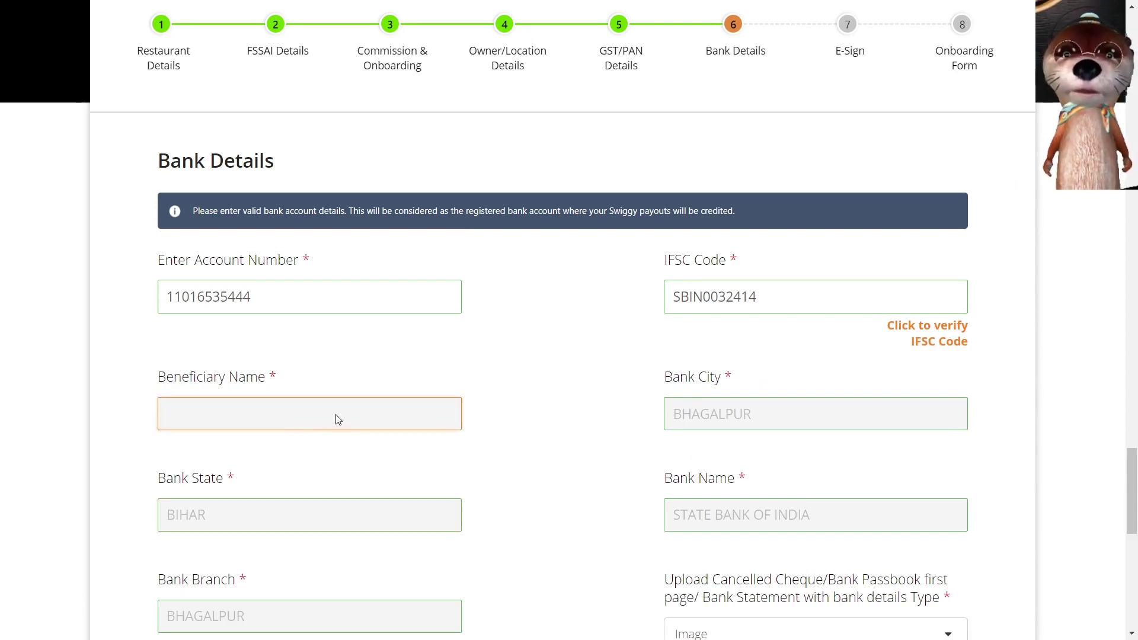
- Upload the 'cancel chque' image as the cancelled-cheque bank proof
{"action": "scroll", "coordinate": [513, 391], "scroll_direction": "down", "scroll_amount": 1}
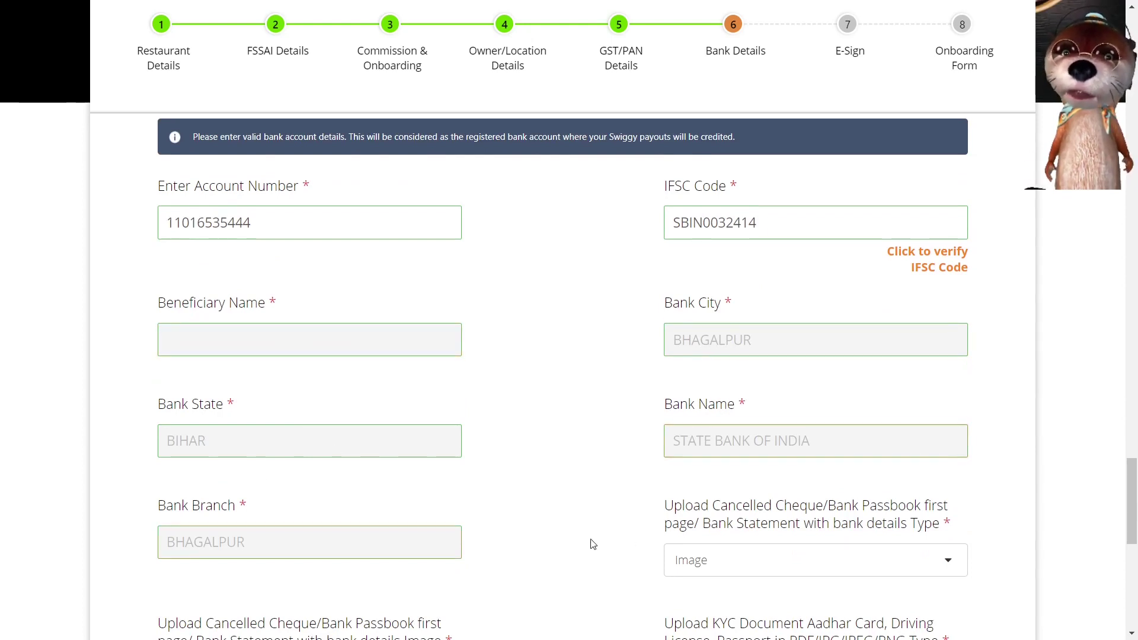
{"action": "scroll", "coordinate": [592, 544], "scroll_direction": "down", "scroll_amount": 1}
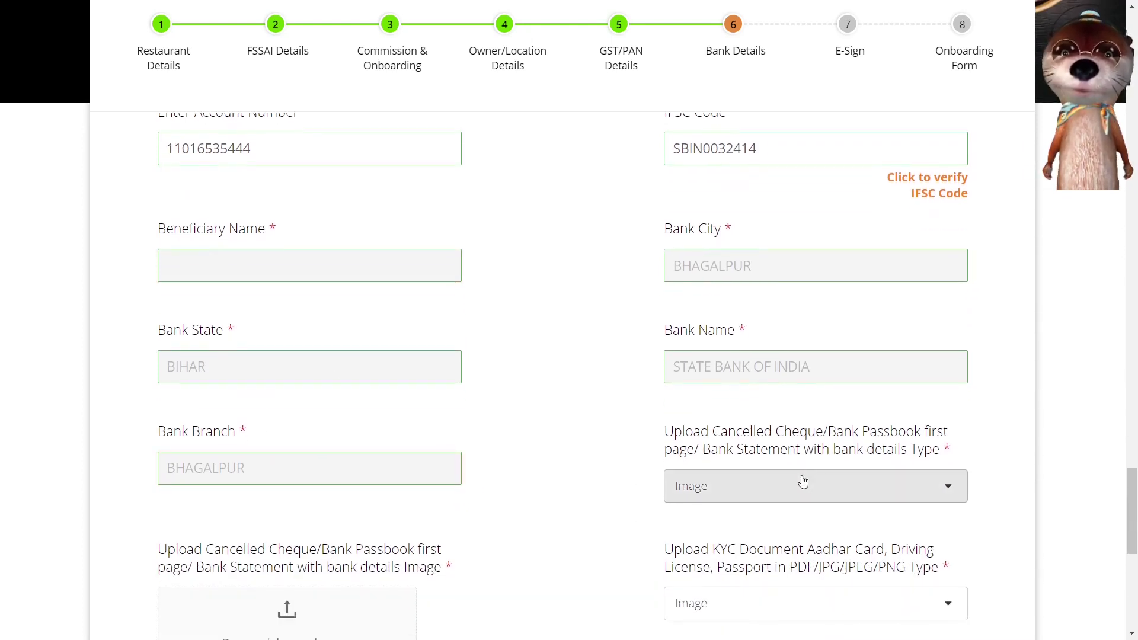
{"action": "scroll", "coordinate": [801, 490], "scroll_direction": "down", "scroll_amount": 1}
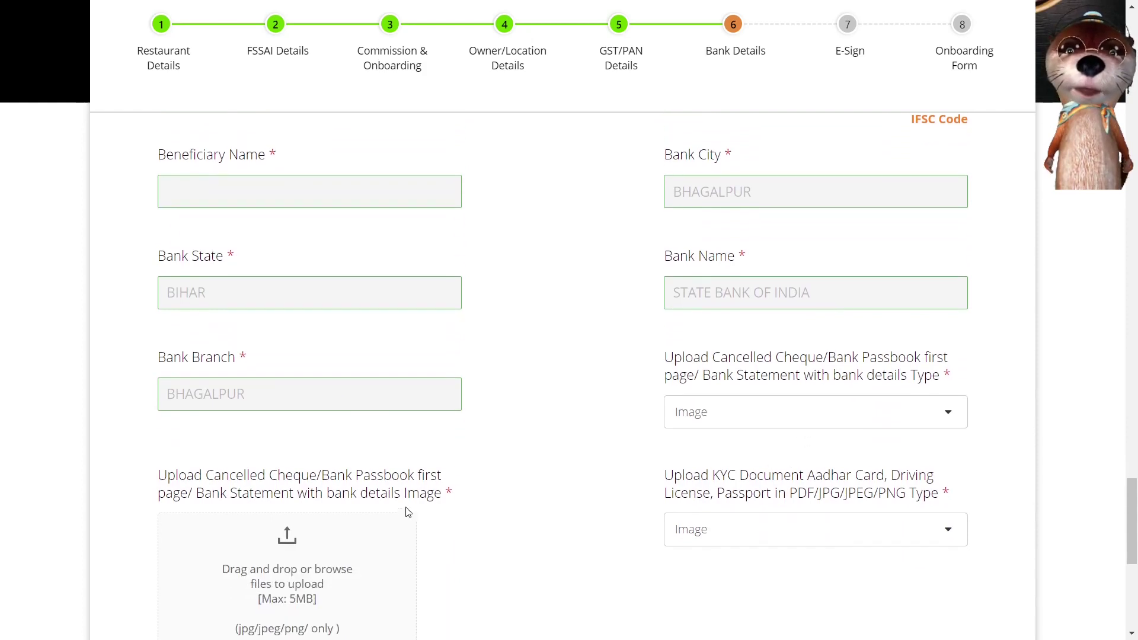
{"action": "left_click", "coordinate": [287, 562]}
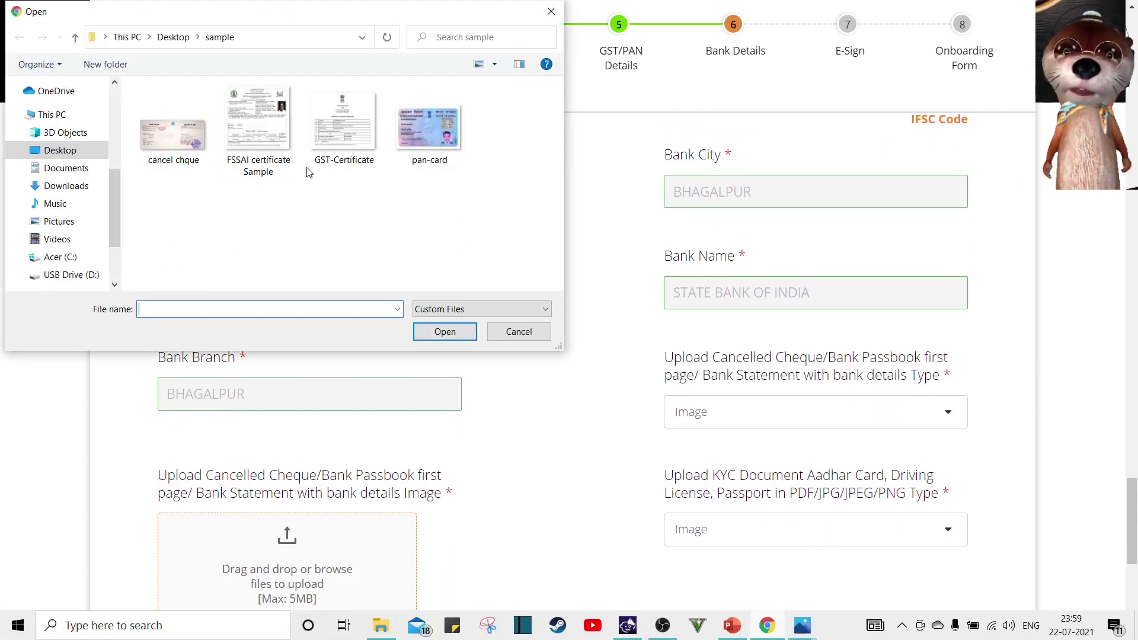
{"action": "double_click", "coordinate": [193, 125]}
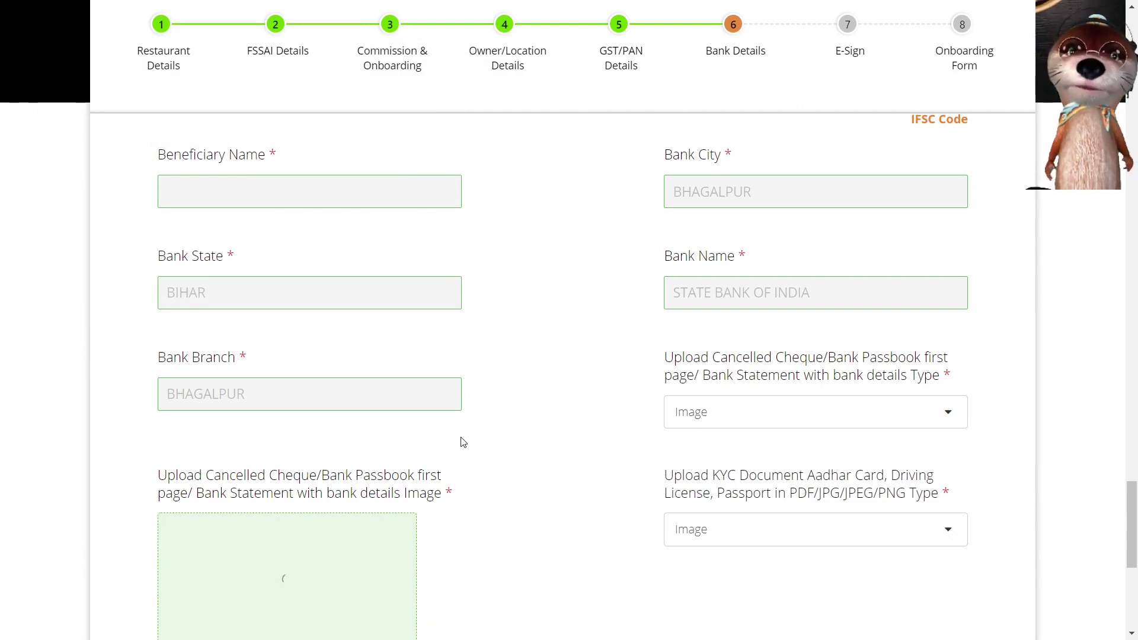
- Upload the pan-card image as the KYC document
{"action": "scroll", "coordinate": [463, 442], "scroll_direction": "down", "scroll_amount": 3}
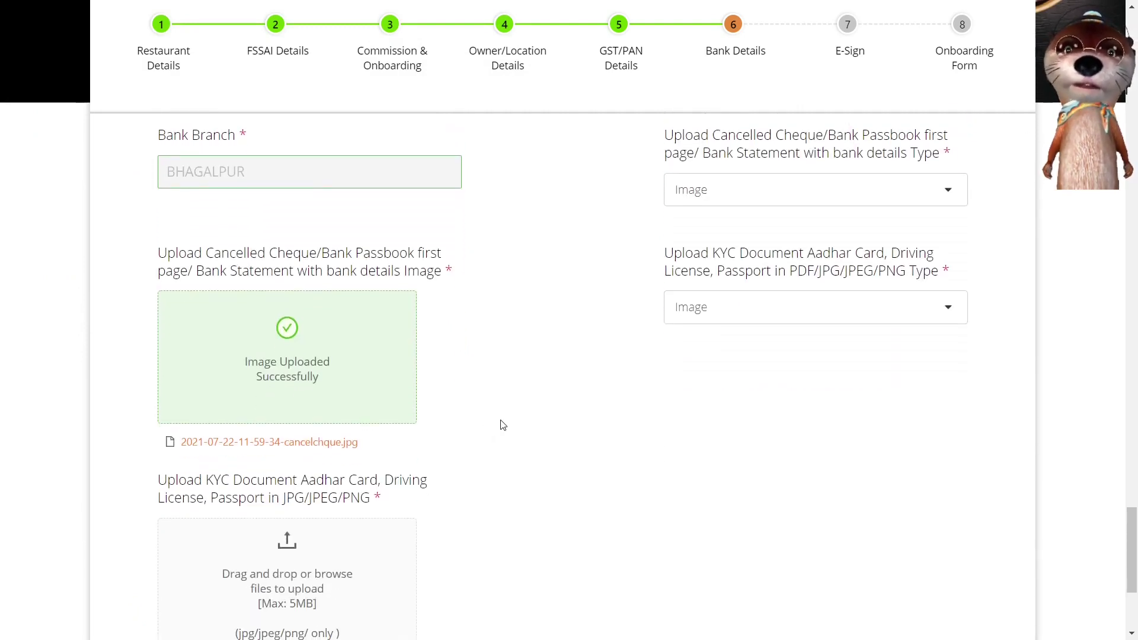
{"action": "scroll", "coordinate": [508, 408], "scroll_direction": "down", "scroll_amount": 3}
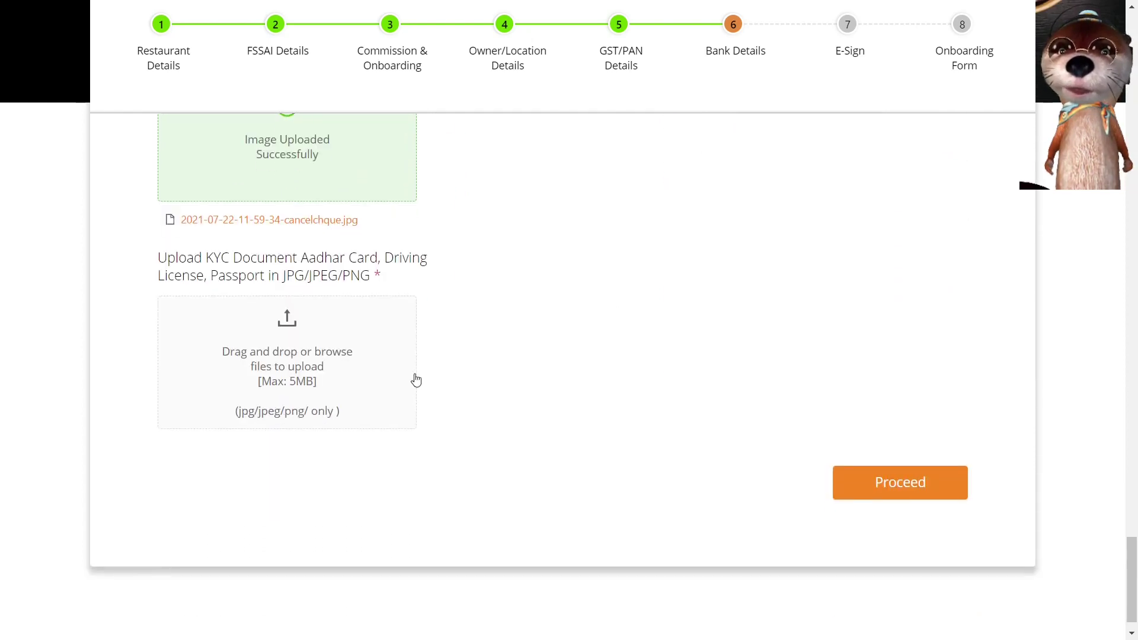
{"action": "left_click", "coordinate": [308, 361]}
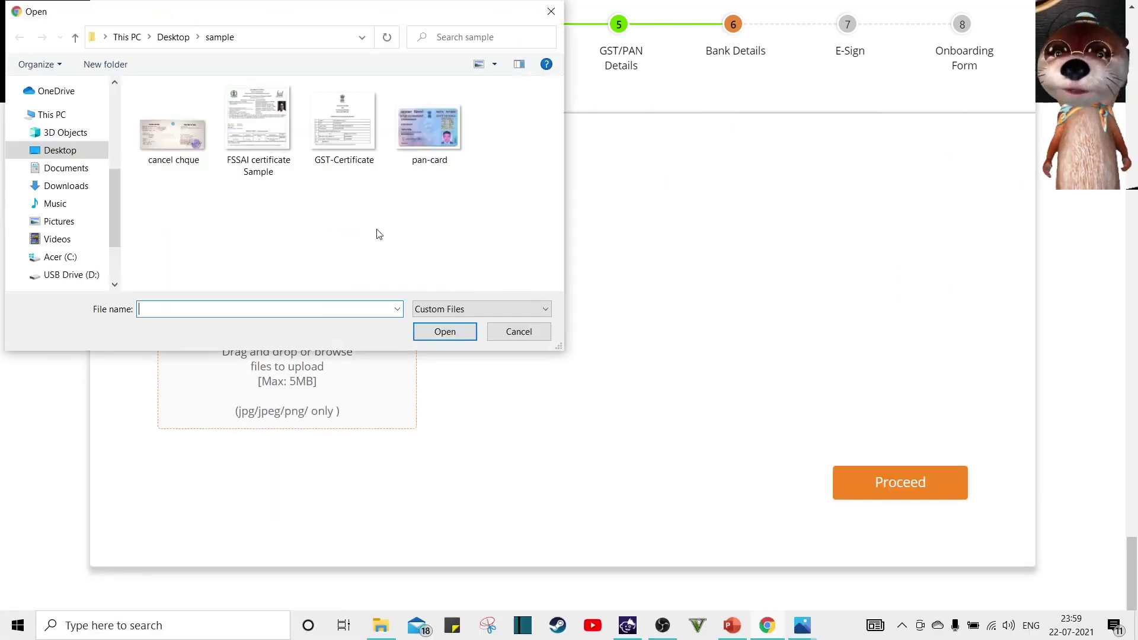
{"action": "left_click", "coordinate": [418, 139]}
{"action": "left_click", "coordinate": [450, 330]}
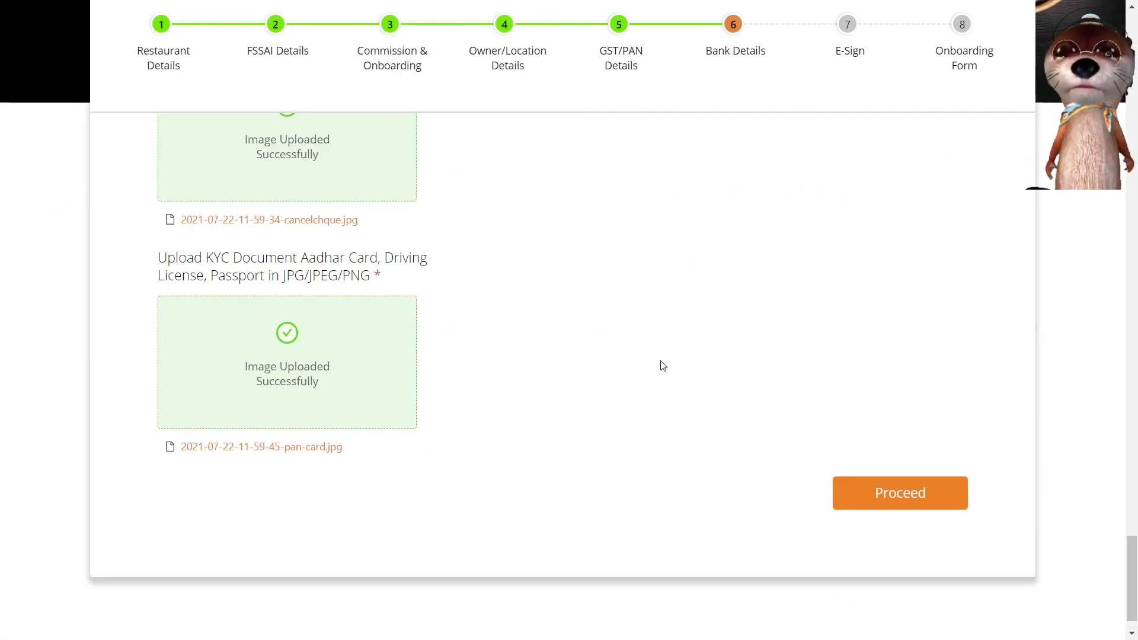
{"action": "scroll", "coordinate": [733, 363], "scroll_direction": "up", "scroll_amount": 4}
{"action": "scroll", "coordinate": [735, 363], "scroll_direction": "down", "scroll_amount": 5}
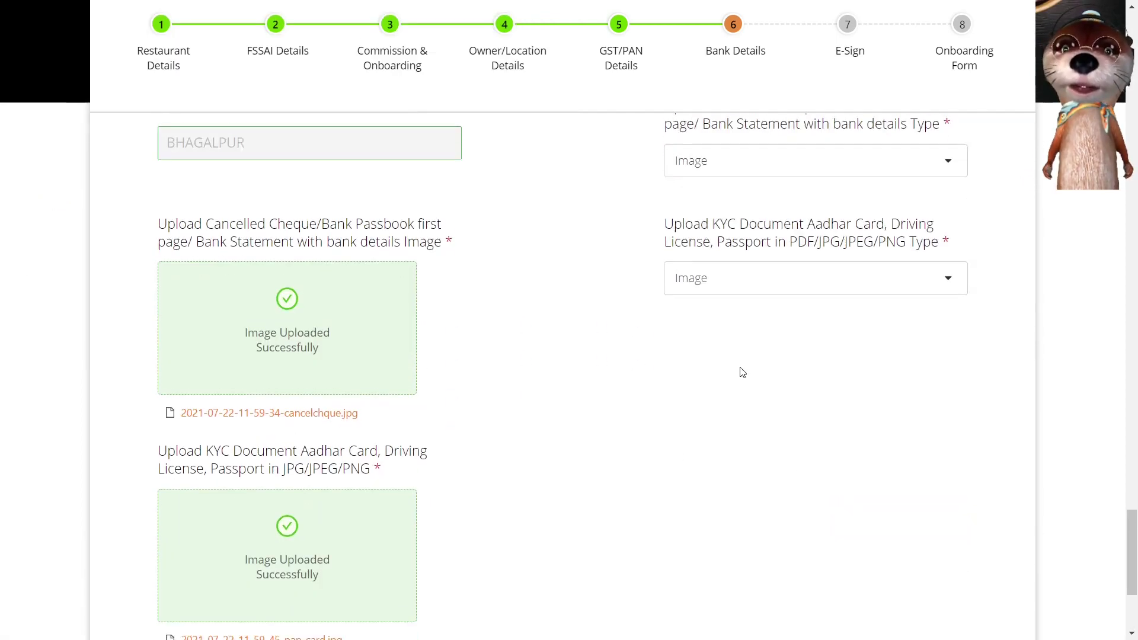
- Submit the bank details and confirm 'I have read the MOU'
{"action": "left_click", "coordinate": [883, 445]}
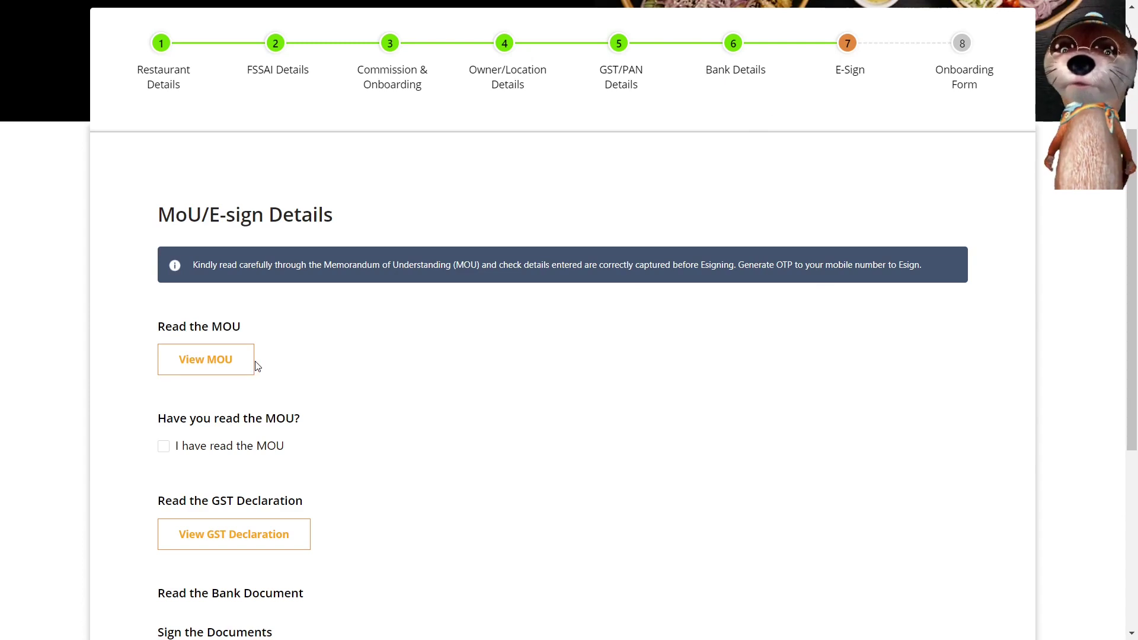
{"action": "scroll", "coordinate": [272, 364], "scroll_direction": "down", "scroll_amount": 1}
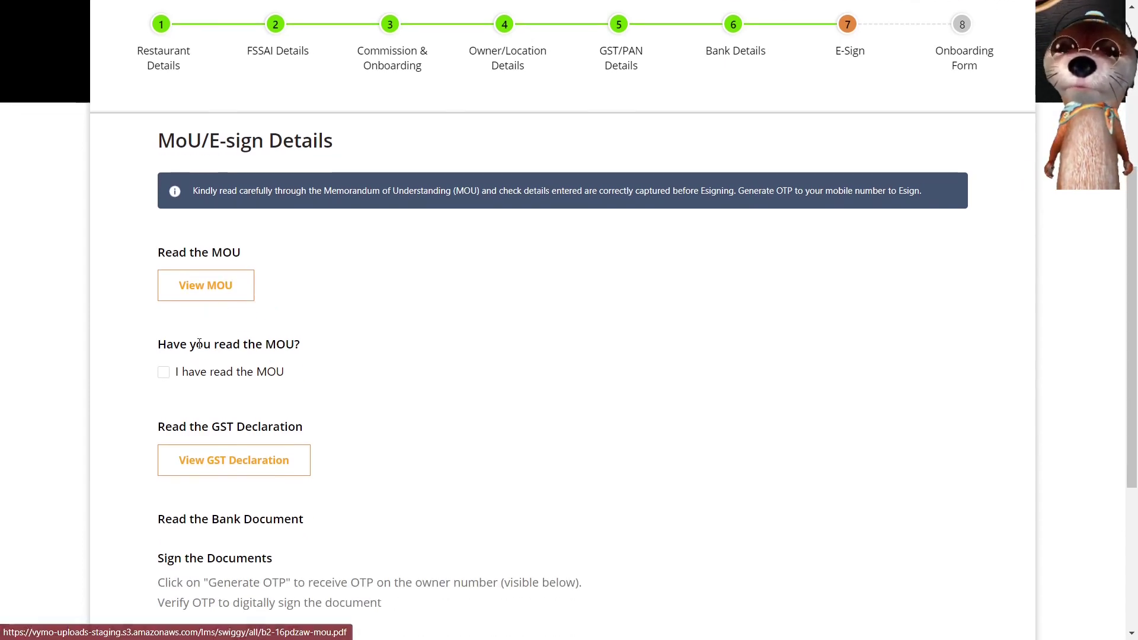
{"action": "left_click", "coordinate": [165, 375]}
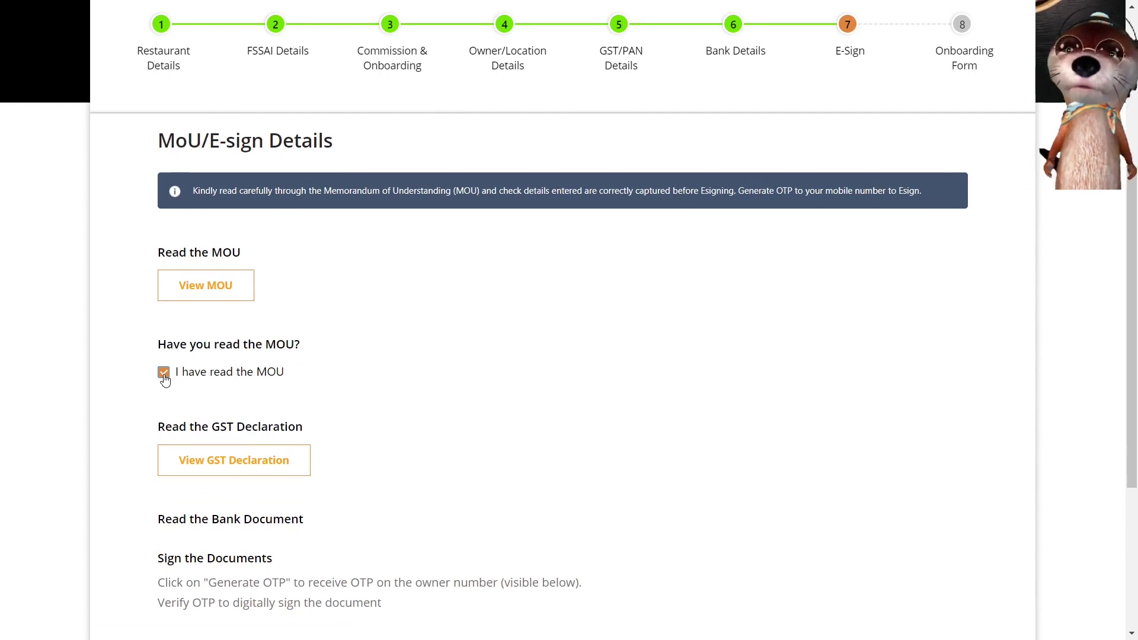
{"action": "scroll", "coordinate": [239, 323], "scroll_direction": "down", "scroll_amount": 2}
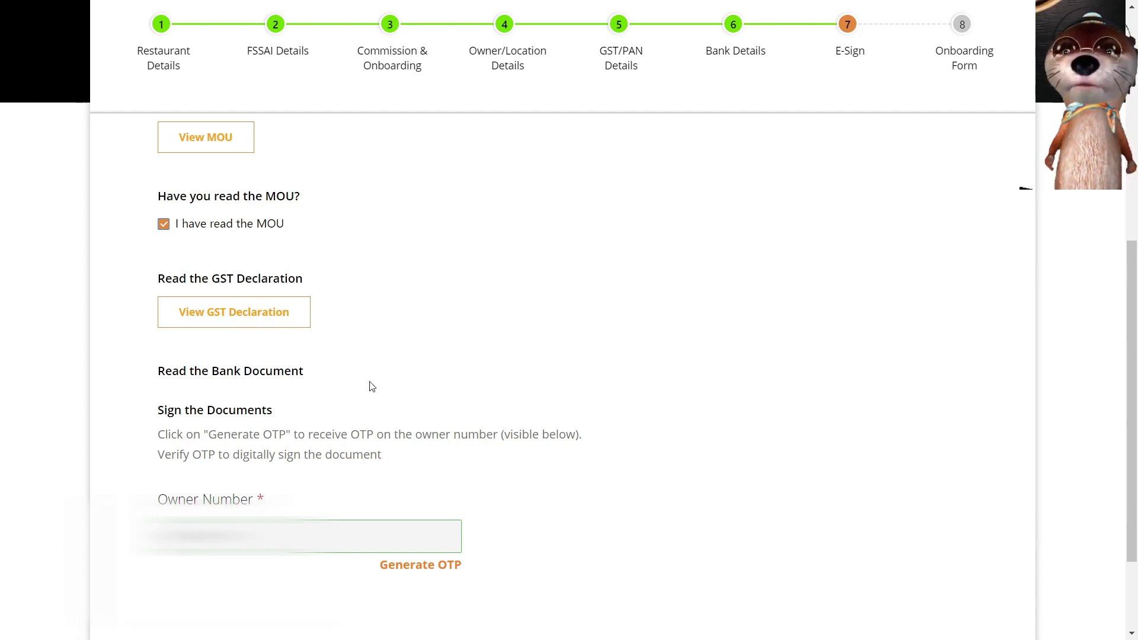
- Generate an OTP to the owner's number and verify the received code to e-sign the MOU
{"action": "left_click", "coordinate": [422, 566]}
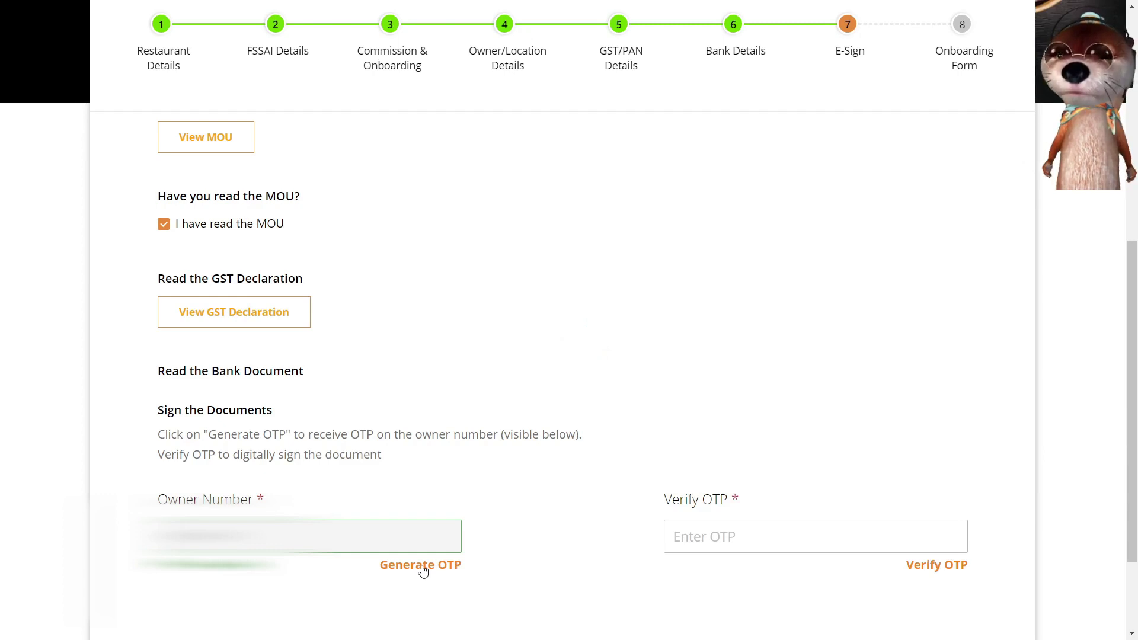
{"action": "left_click", "coordinate": [779, 542]}
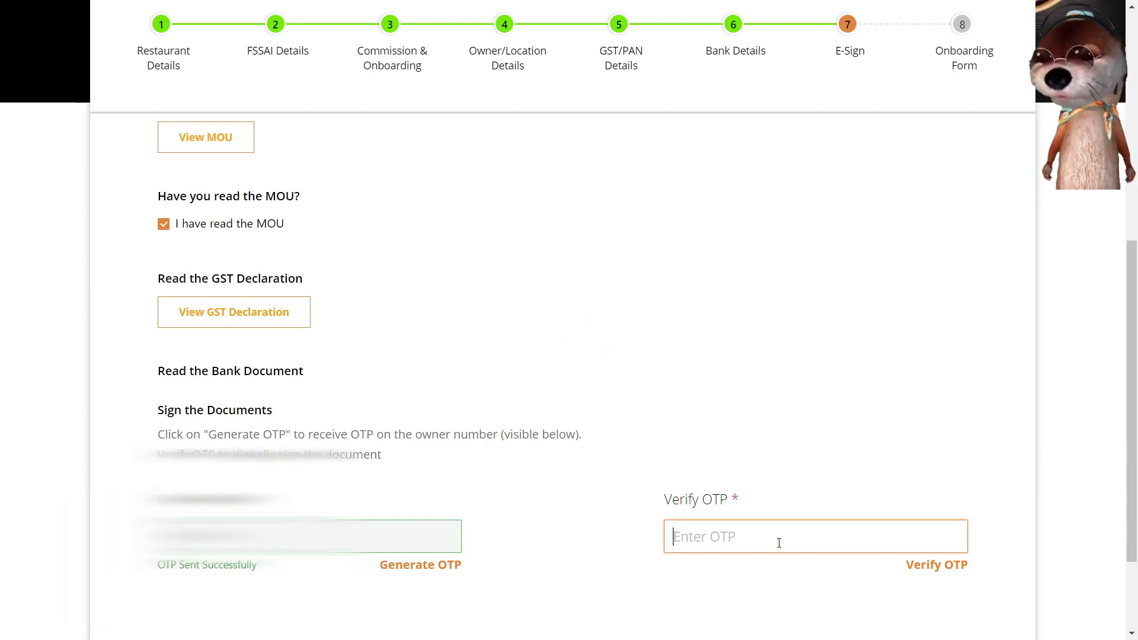
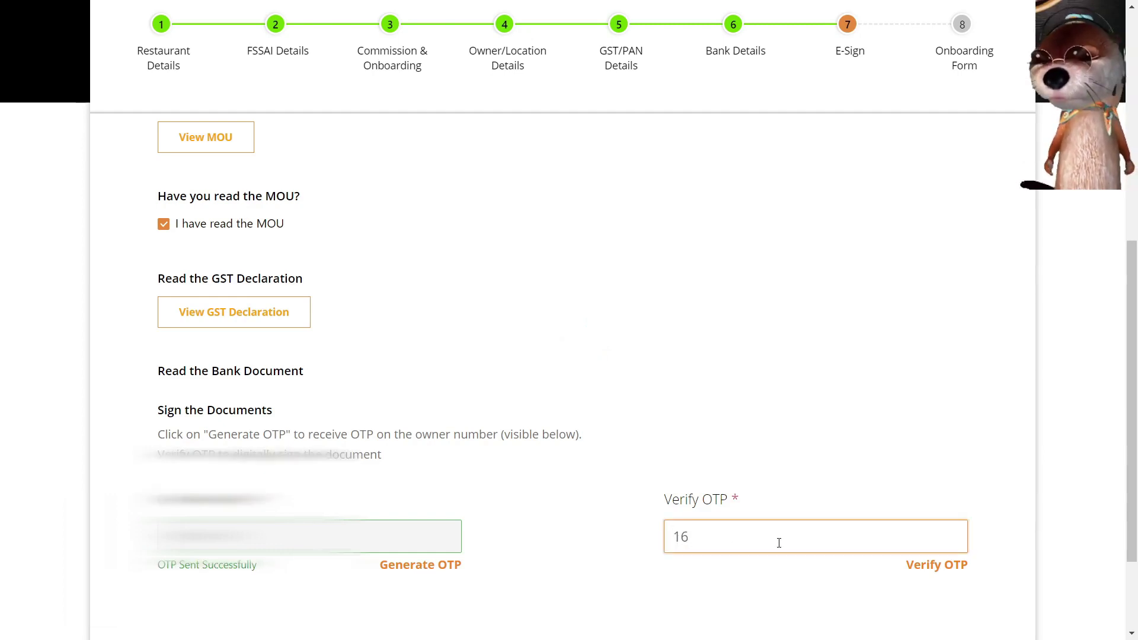
{"action": "left_click", "coordinate": [954, 566]}
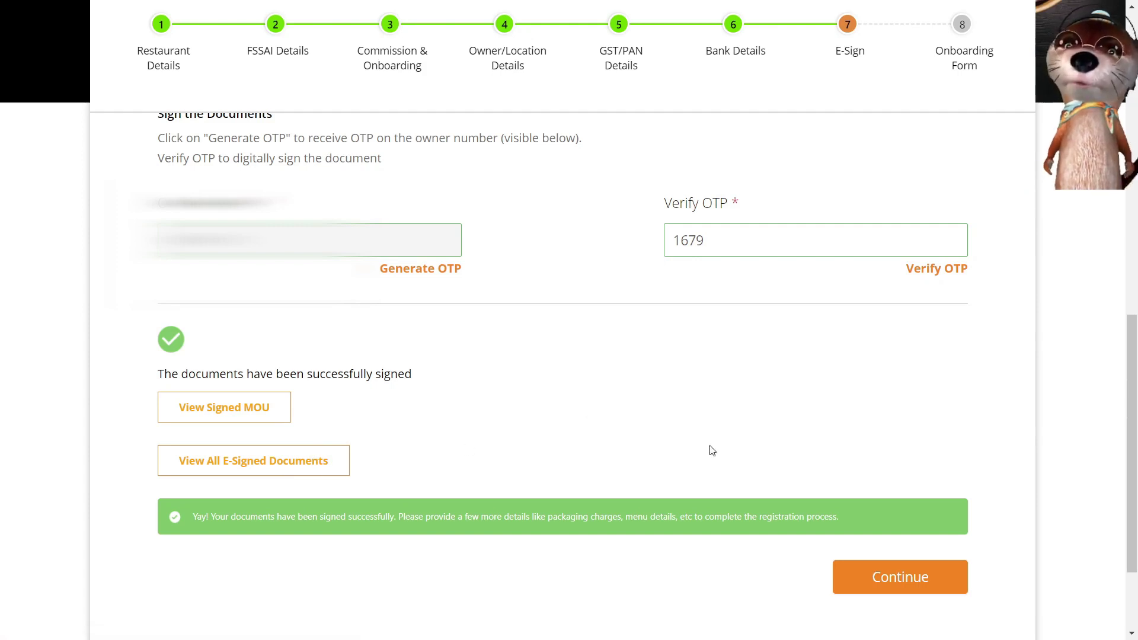
{"action": "scroll", "coordinate": [729, 450], "scroll_direction": "down", "scroll_amount": 1}
{"action": "left_click", "coordinate": [883, 503]}
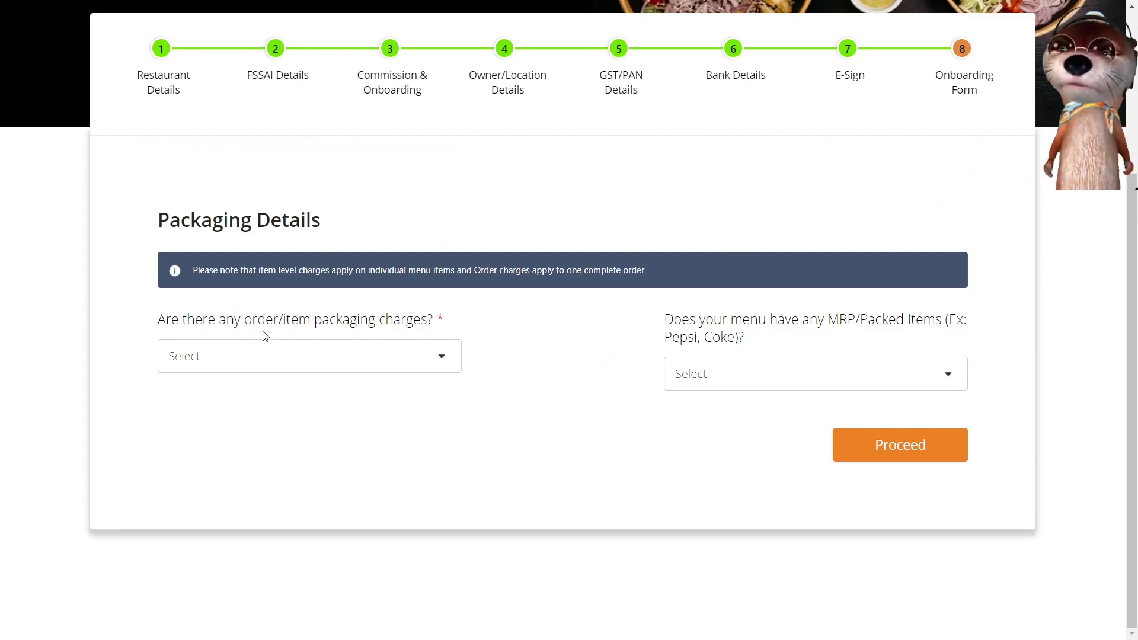
- Set packaging charges to None and MRP/packed items to No, then submit the packaging details
{"action": "left_click_drag", "start_coordinate": [178, 322], "coordinate": [256, 322]}
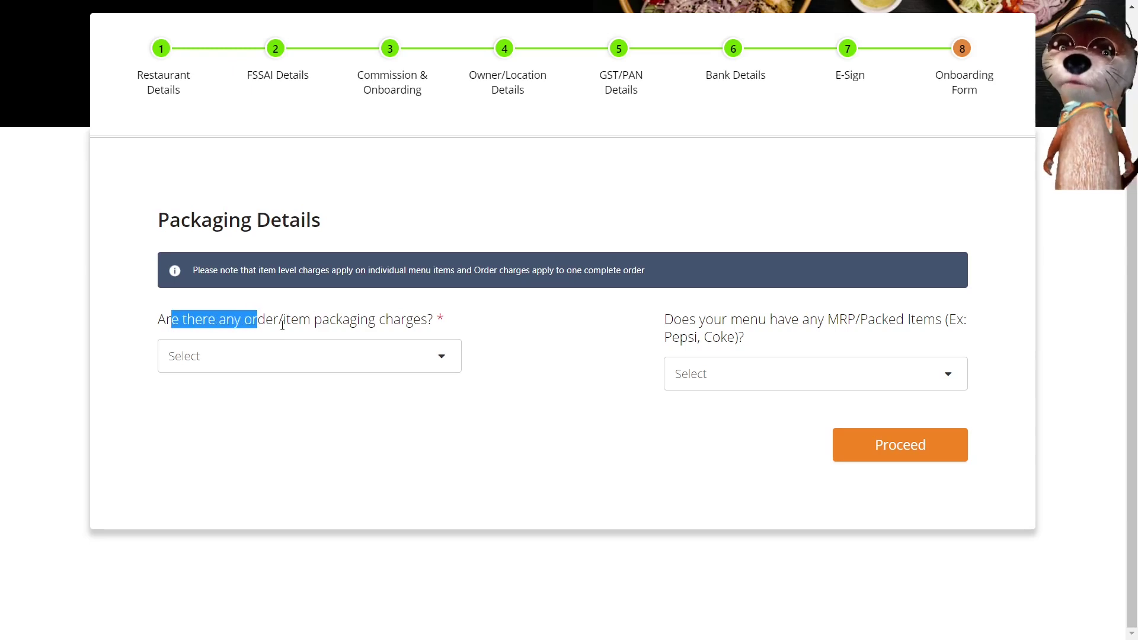
{"action": "left_click", "coordinate": [348, 363]}
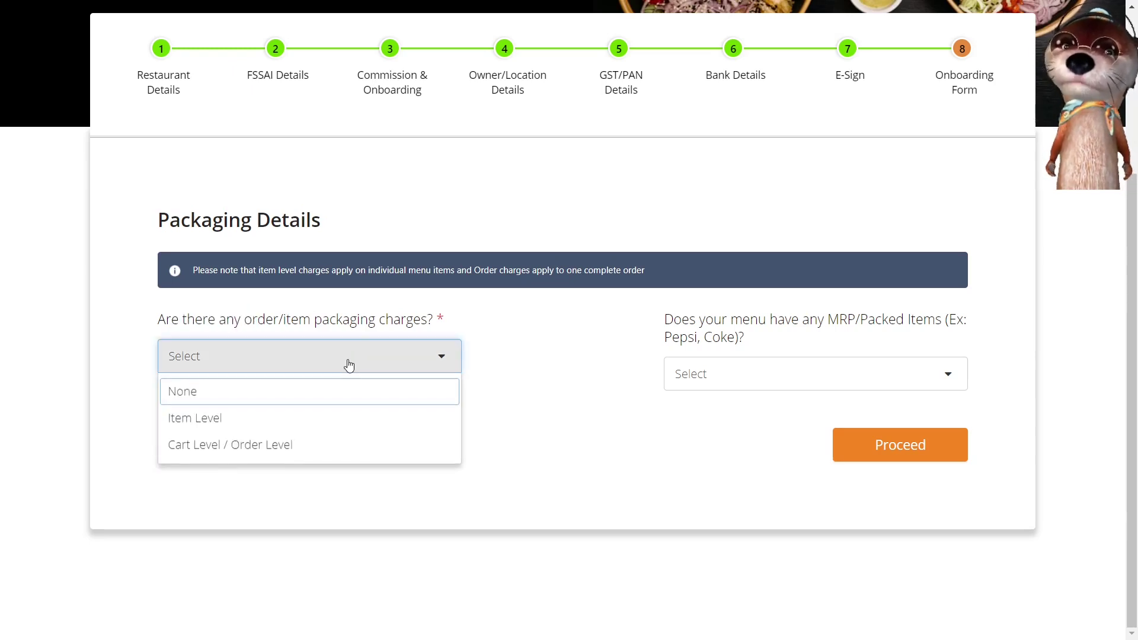
{"action": "left_click", "coordinate": [332, 393]}
{"action": "left_click", "coordinate": [335, 368]}
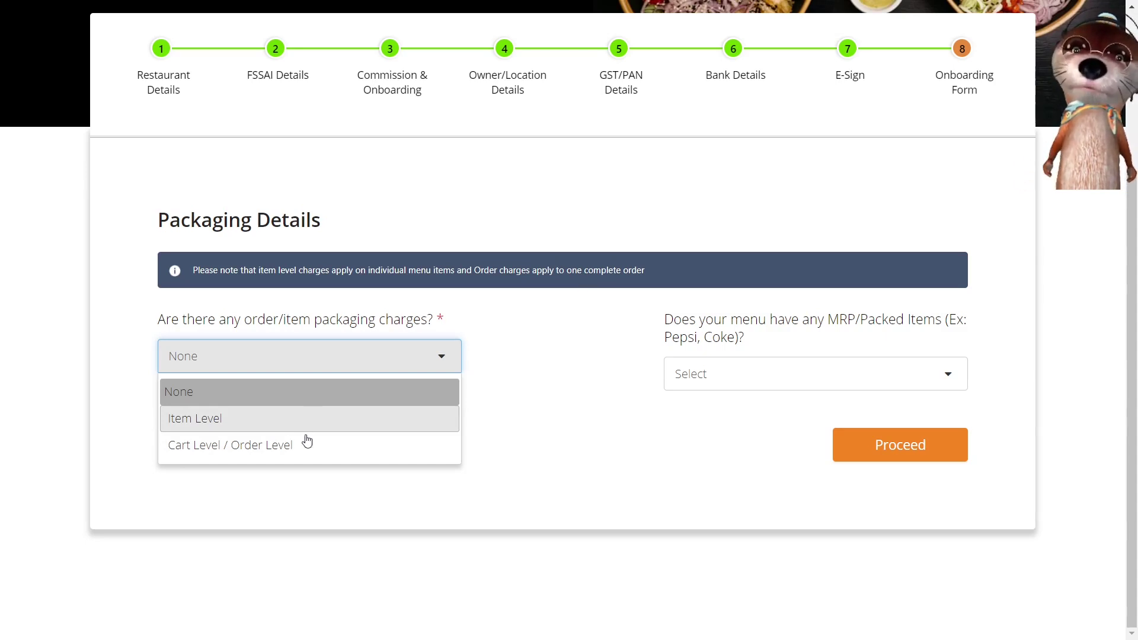
{"action": "left_click", "coordinate": [315, 402]}
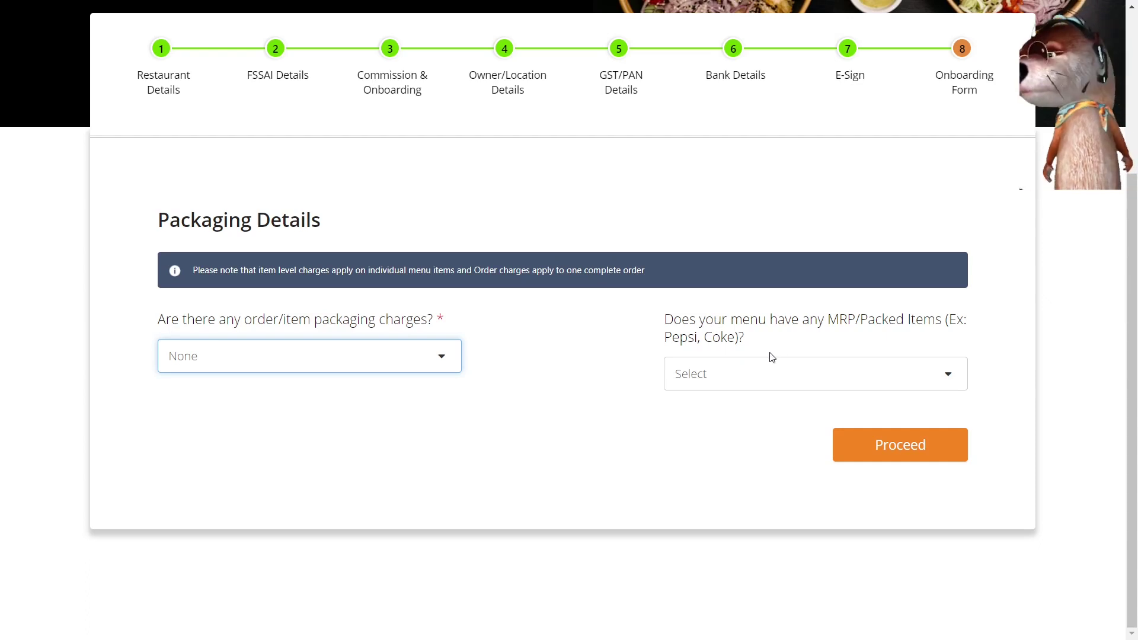
{"action": "left_click", "coordinate": [739, 386]}
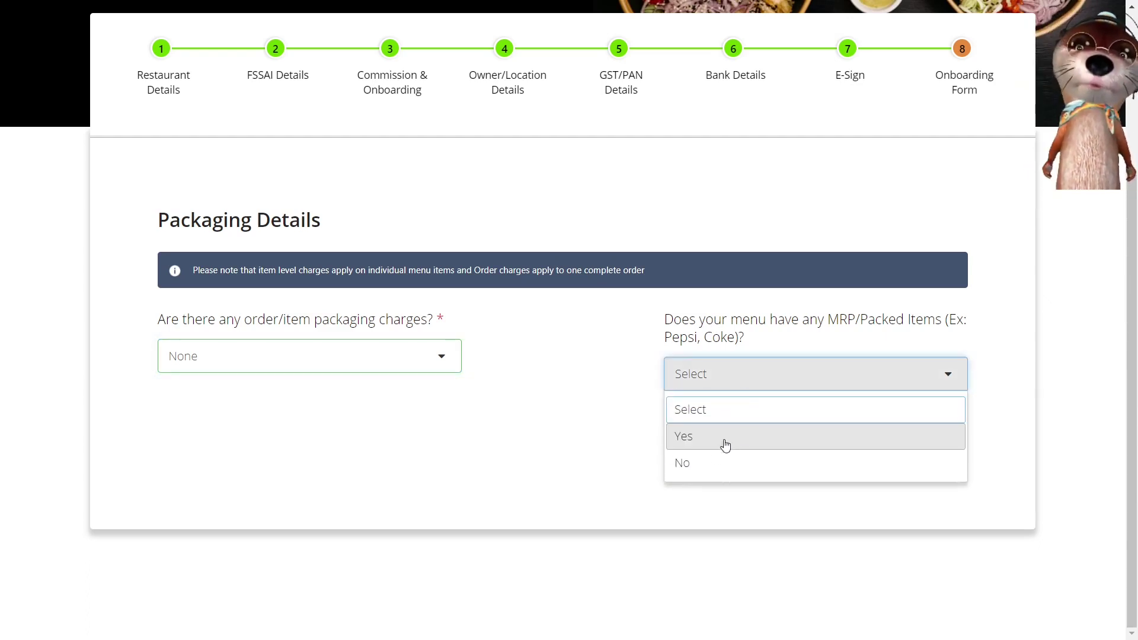
{"action": "left_click", "coordinate": [715, 467]}
{"action": "left_click", "coordinate": [889, 443]}
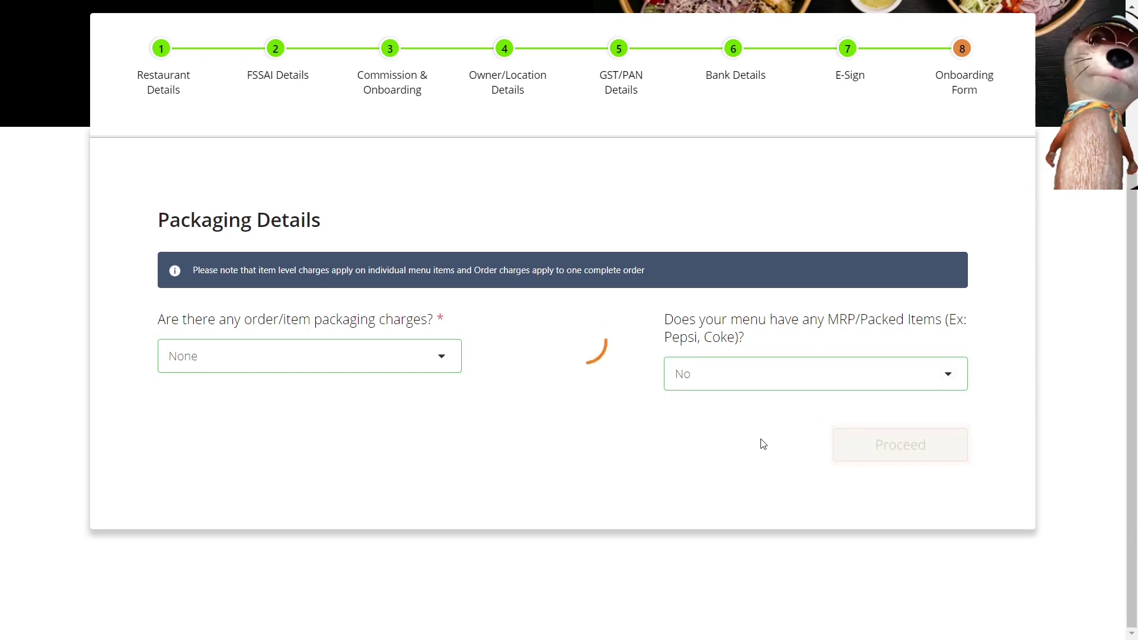
- Select Chinese and Biryani as cuisines and enter 250 as the cost for two
{"action": "scroll", "coordinate": [636, 394], "scroll_direction": "down", "scroll_amount": 2}
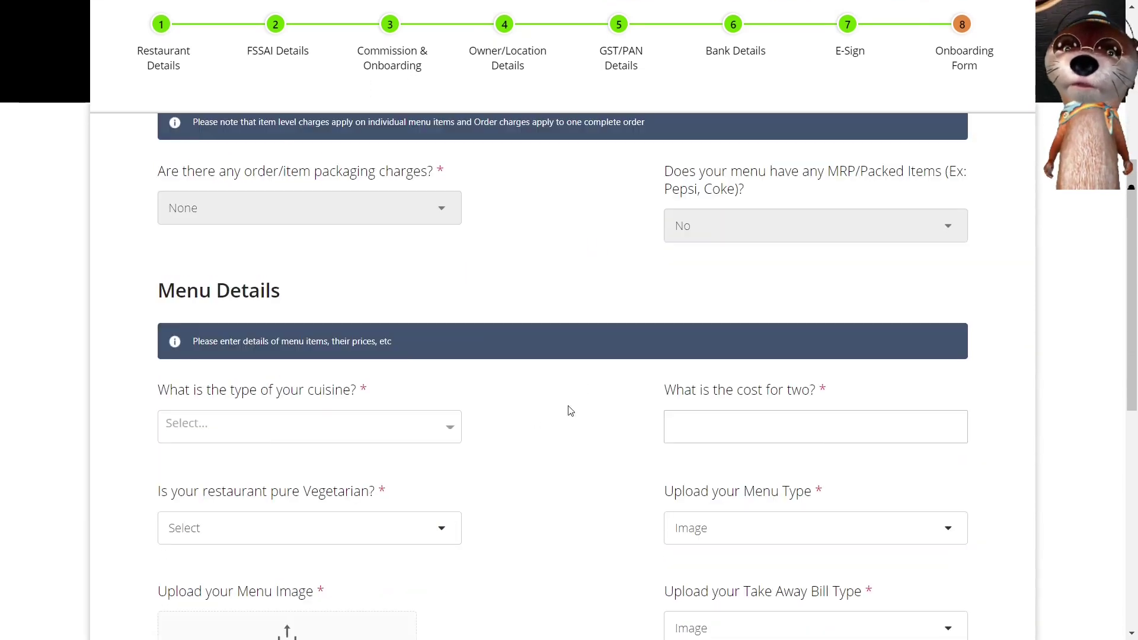
{"action": "scroll", "coordinate": [421, 389], "scroll_direction": "down", "scroll_amount": 1}
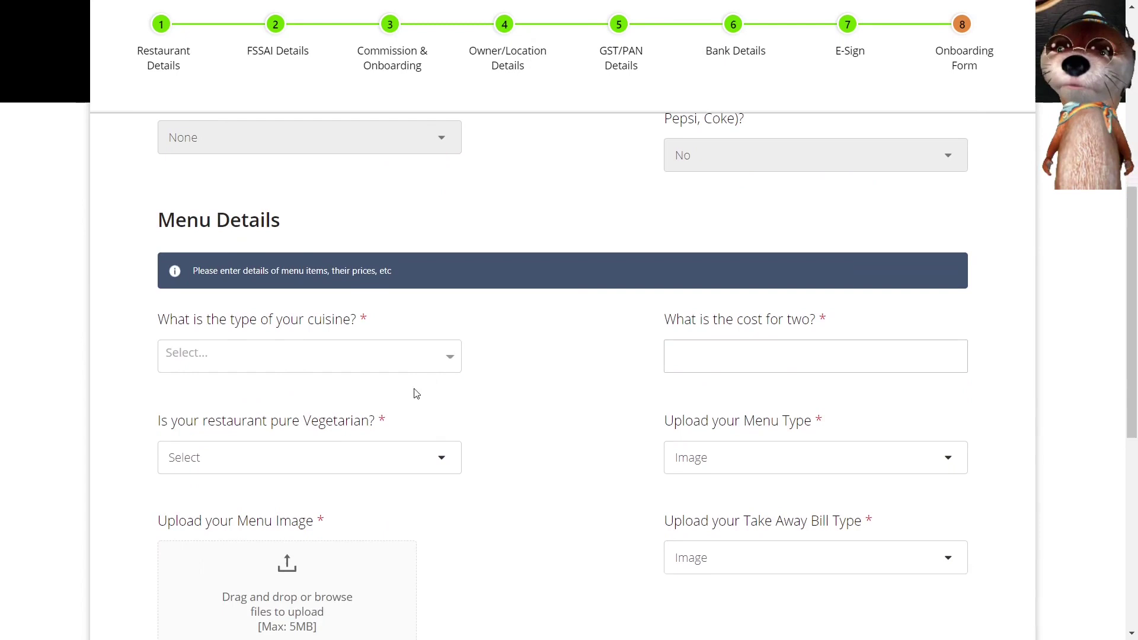
{"action": "left_click", "coordinate": [446, 351]}
{"action": "left_click", "coordinate": [317, 415]}
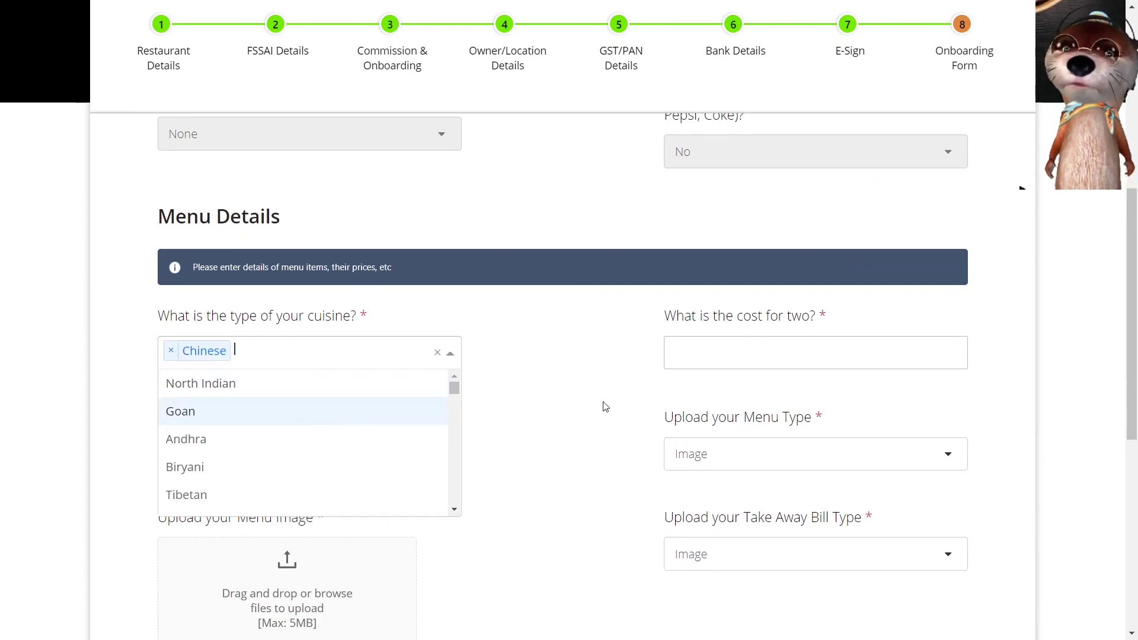
{"action": "left_click", "coordinate": [735, 353]}
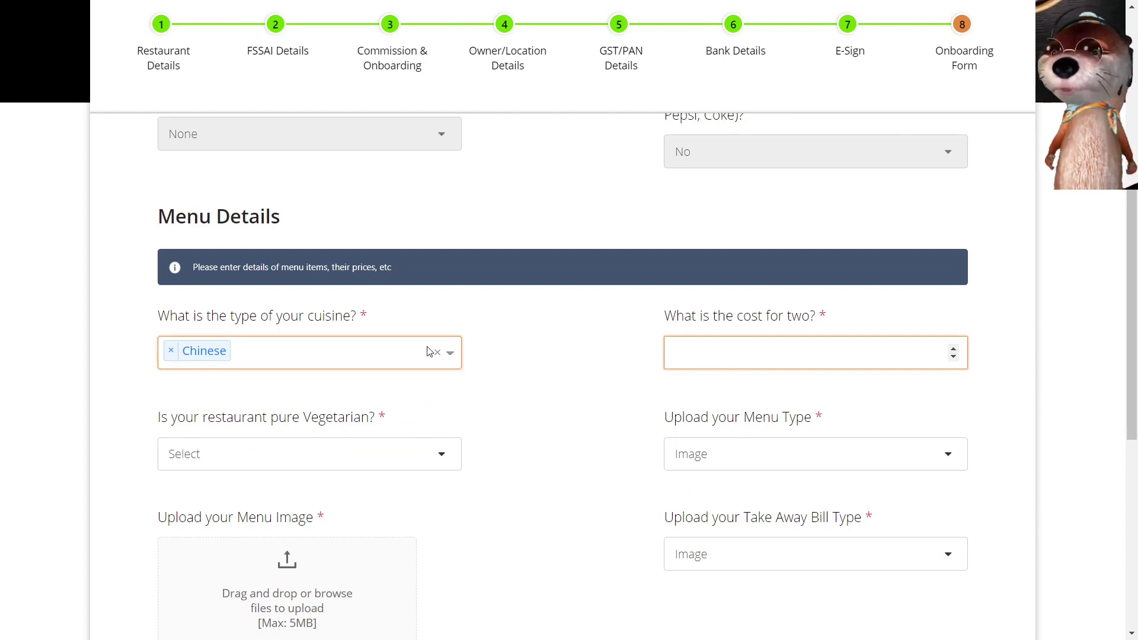
{"action": "left_click", "coordinate": [409, 350]}
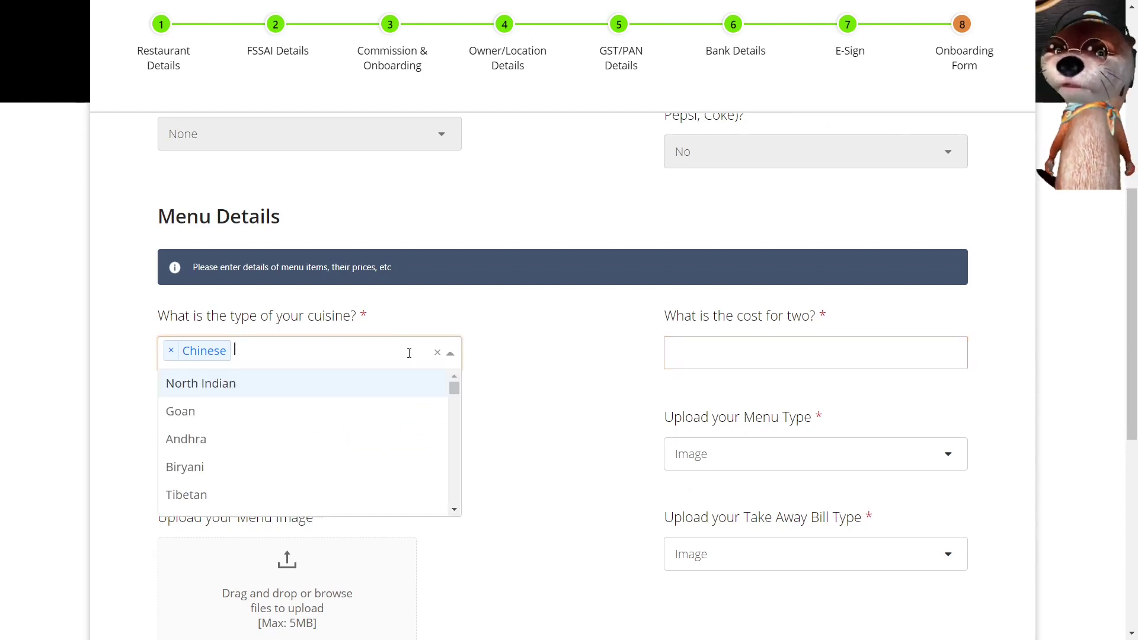
{"action": "left_click", "coordinate": [280, 474]}
{"action": "left_click", "coordinate": [487, 402]}
{"action": "left_click", "coordinate": [713, 352]}
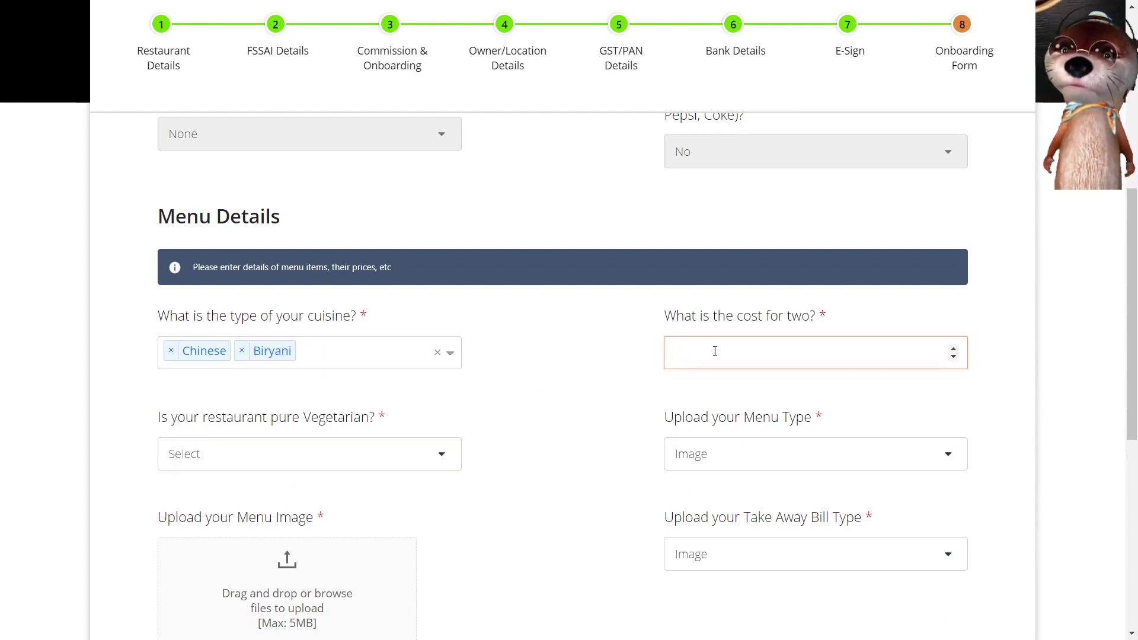
{"action": "type", "text": "250"}
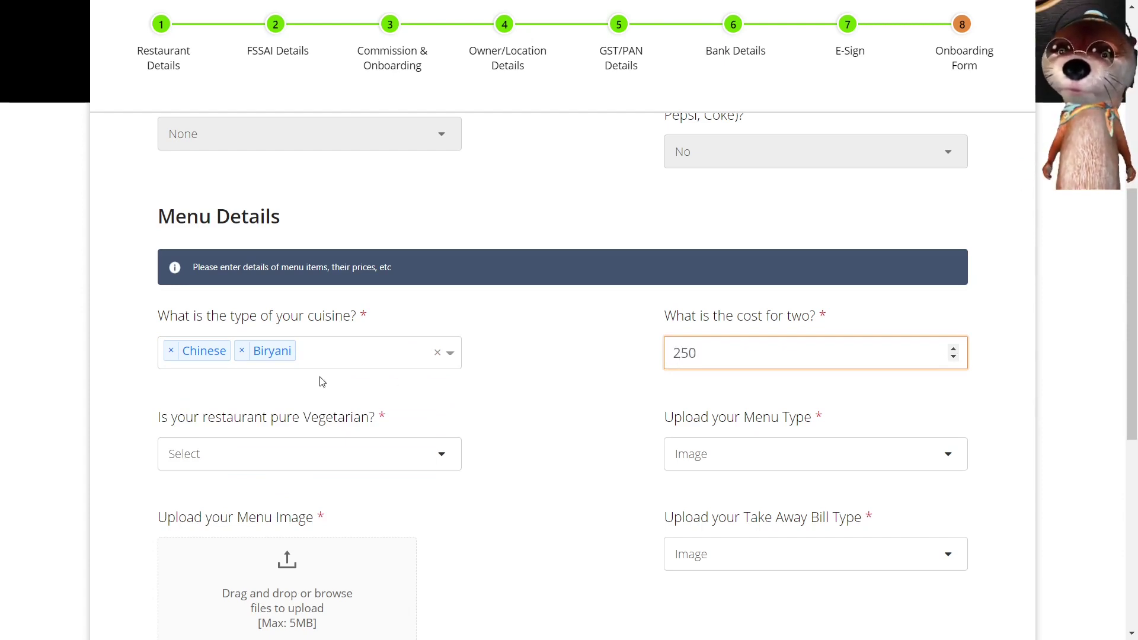
- Mark the restaurant pure vegetarian and upload the PF-Cancelled-Cheque-Leaflet file as the Image menu
{"action": "left_click", "coordinate": [328, 458]}
{"action": "left_click", "coordinate": [292, 530]}
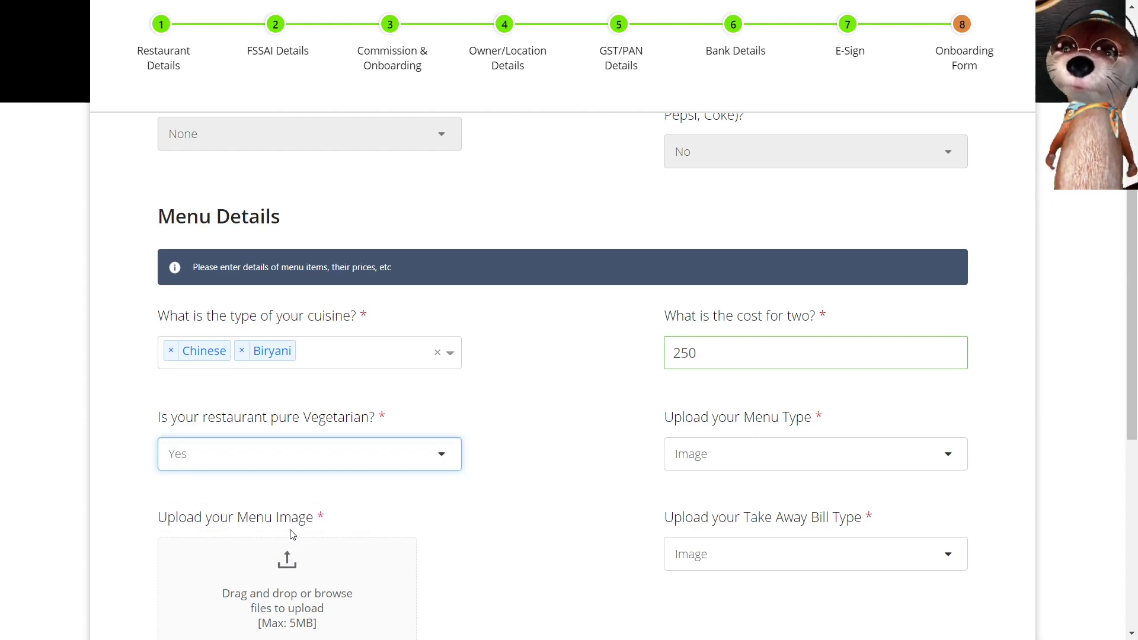
{"action": "left_click", "coordinate": [722, 455]}
{"action": "left_click", "coordinate": [723, 522]}
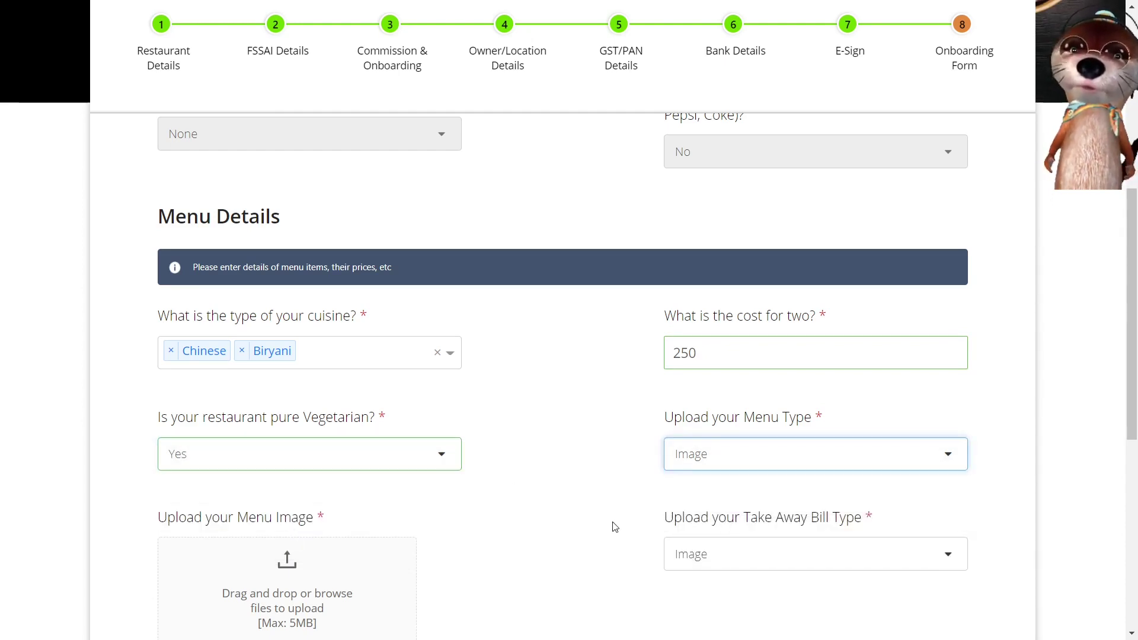
{"action": "scroll", "coordinate": [612, 526], "scroll_direction": "down", "scroll_amount": 3}
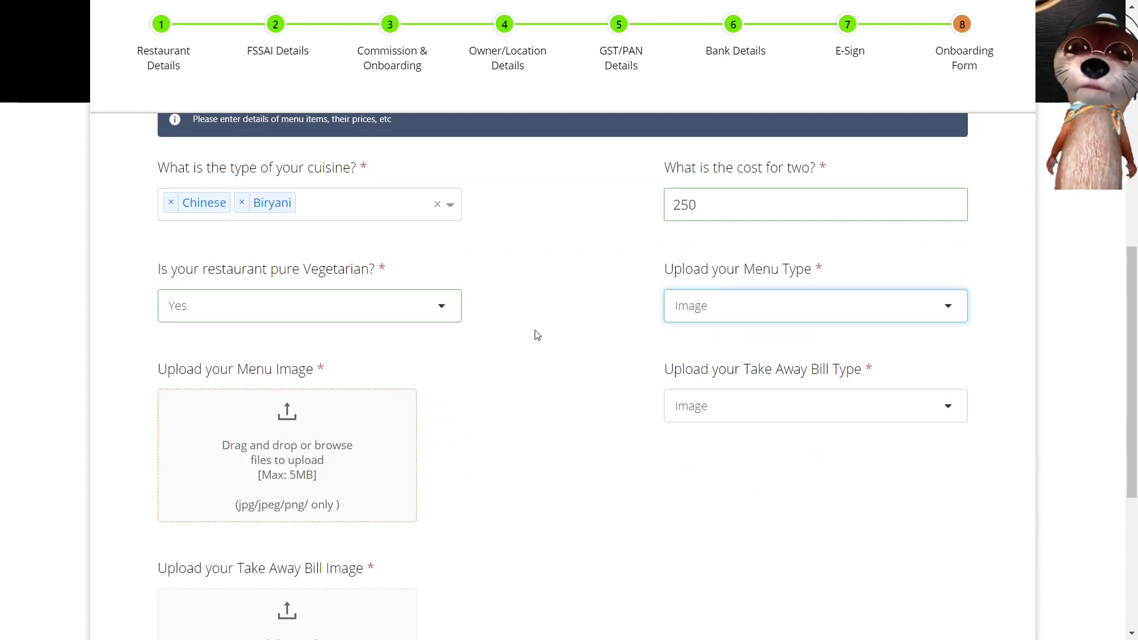
{"action": "left_click", "coordinate": [714, 313]}
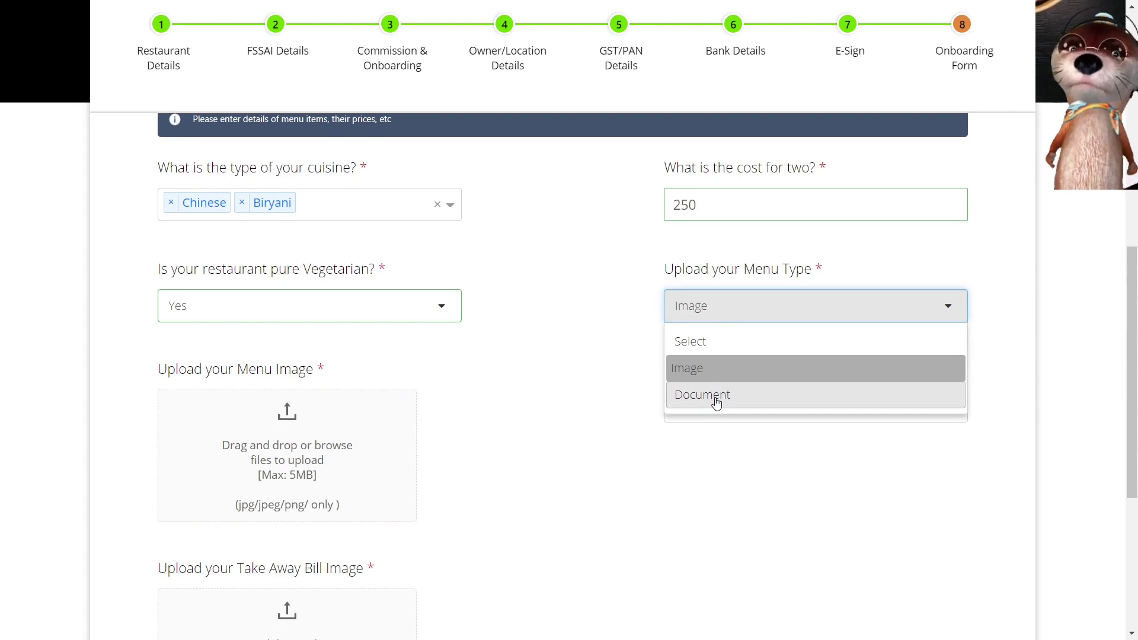
{"action": "left_click", "coordinate": [345, 448]}
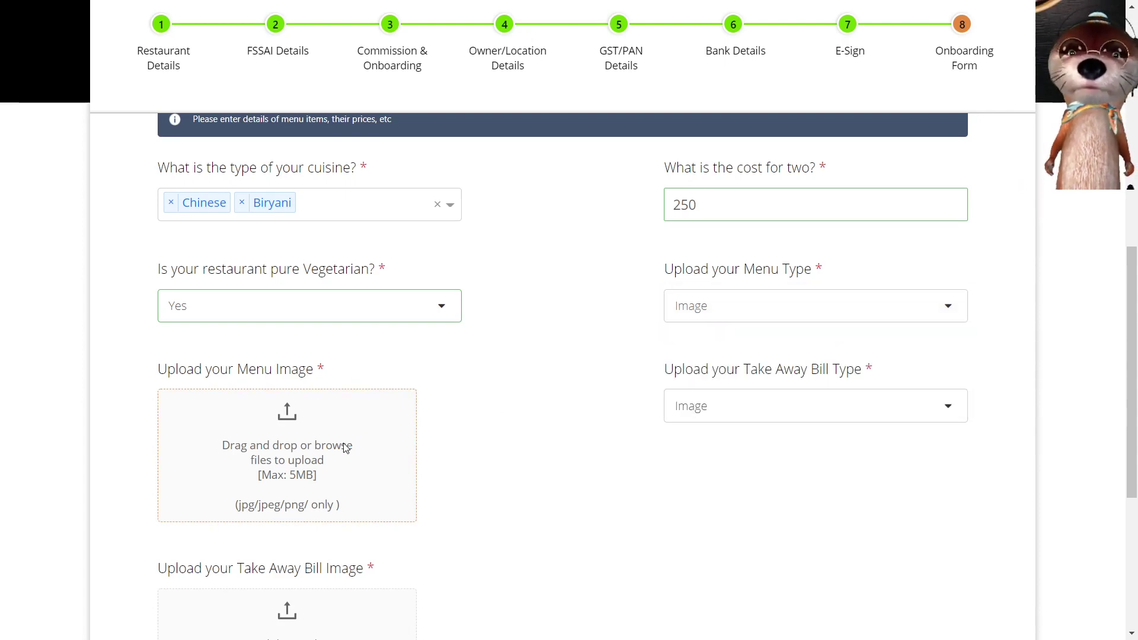
{"action": "left_click", "coordinate": [335, 448]}
{"action": "left_click", "coordinate": [510, 131]}
{"action": "double_click", "coordinate": [510, 131]}
- Upload GST-Certificate as the Image take-away bill and submit the menu details
{"action": "scroll", "coordinate": [541, 389], "scroll_direction": "down", "scroll_amount": 2}
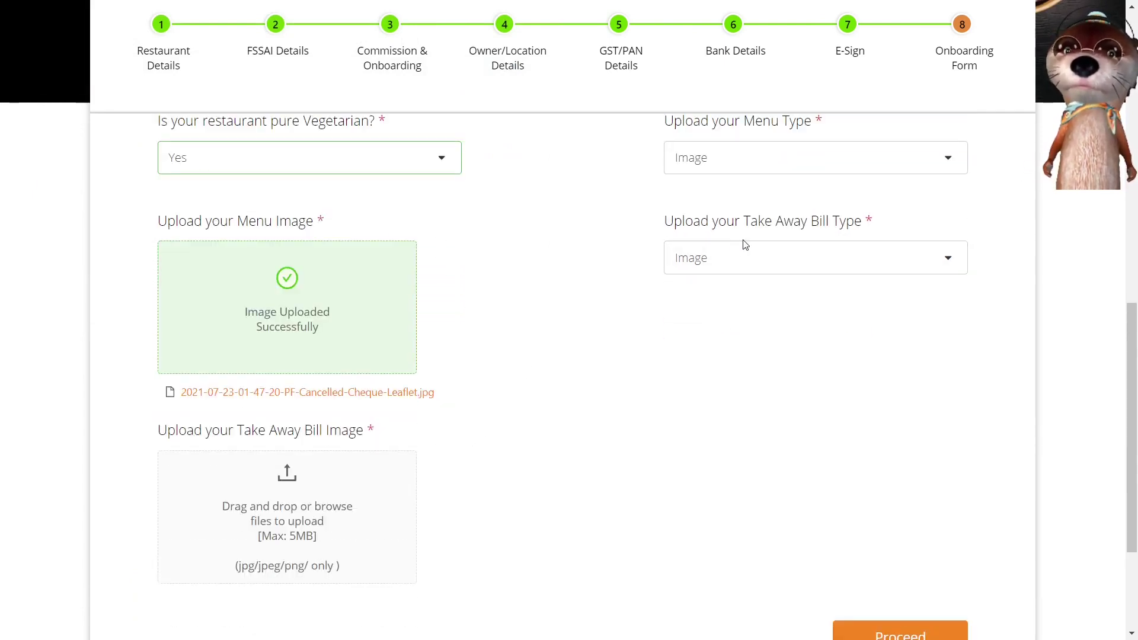
{"action": "left_click", "coordinate": [739, 258]}
{"action": "left_click", "coordinate": [719, 323]}
{"action": "left_click", "coordinate": [376, 494]}
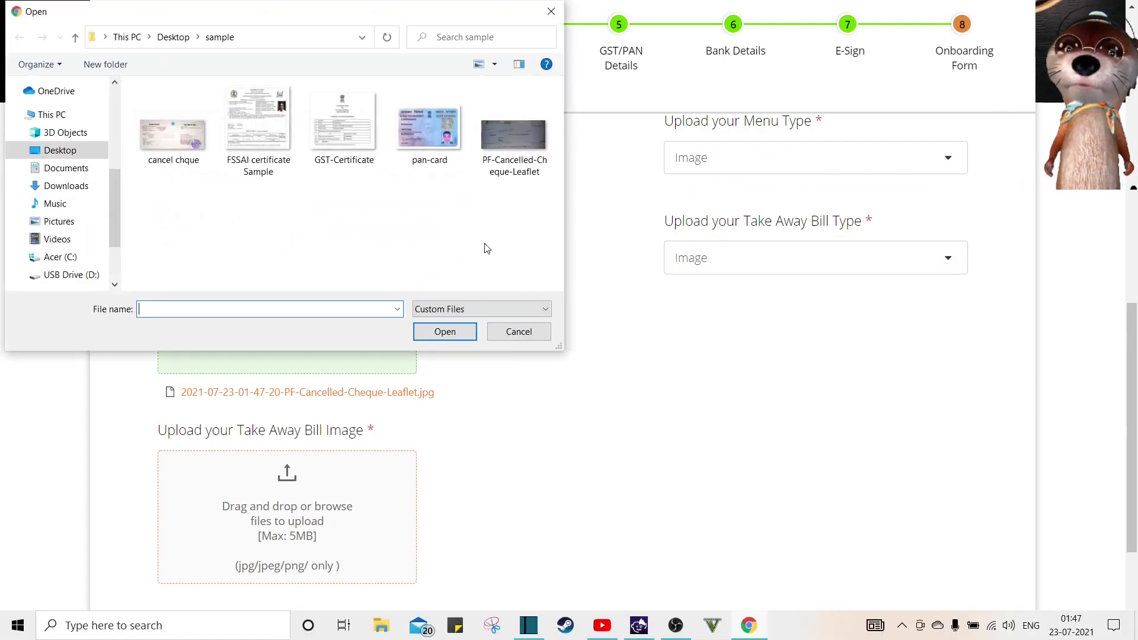
{"action": "double_click", "coordinate": [378, 150]}
{"action": "scroll", "coordinate": [635, 361], "scroll_direction": "down", "scroll_amount": 3}
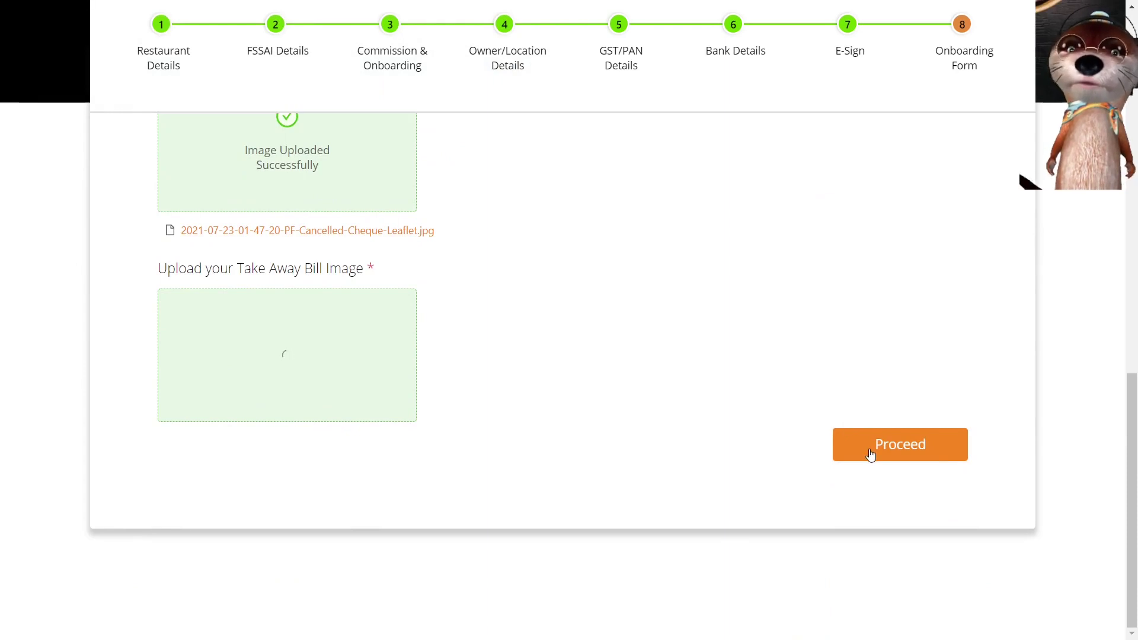
{"action": "left_click", "coordinate": [878, 478]}
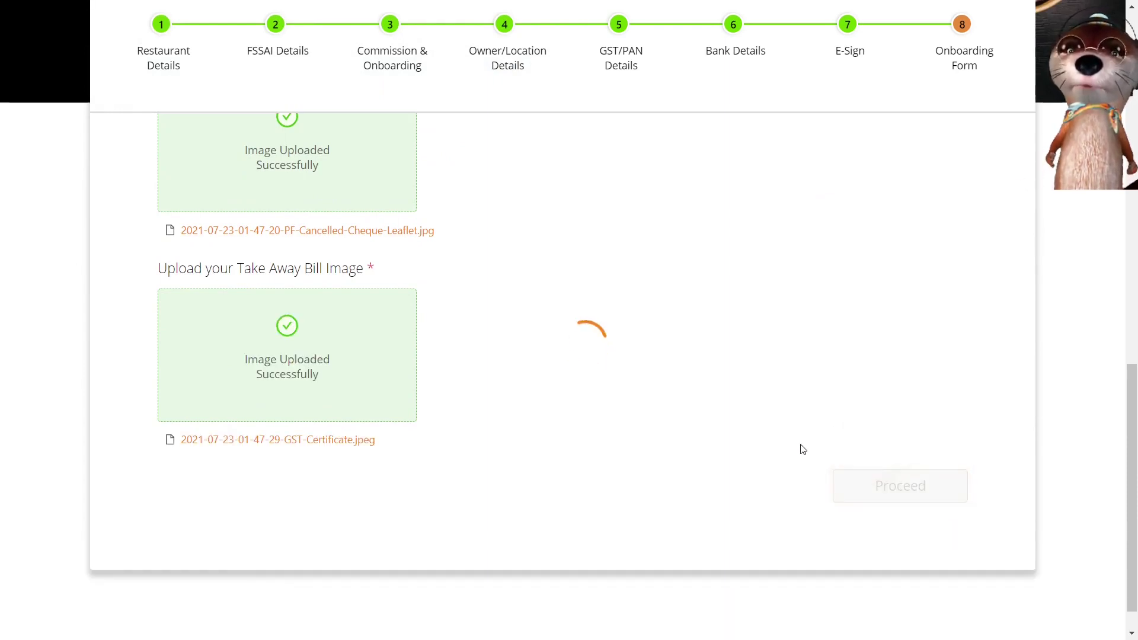
- Set the outlet timing Days option to All Days
{"action": "scroll", "coordinate": [803, 449], "scroll_direction": "down", "scroll_amount": 4}
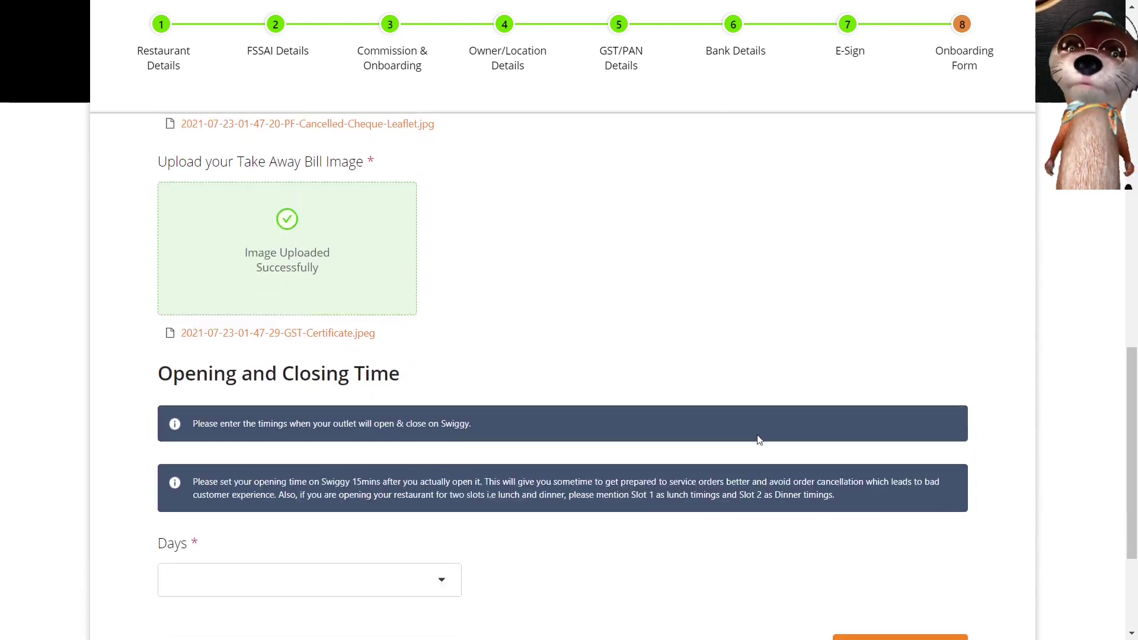
{"action": "left_click", "coordinate": [372, 471]}
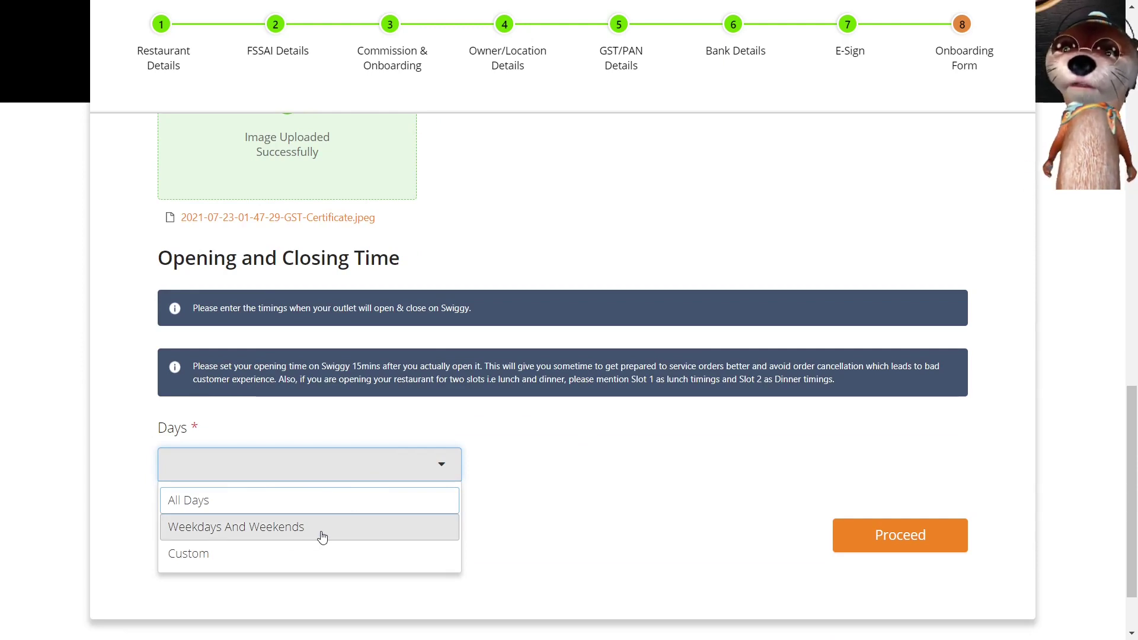
{"action": "left_click", "coordinate": [264, 554]}
{"action": "scroll", "coordinate": [320, 531], "scroll_direction": "down", "scroll_amount": 2}
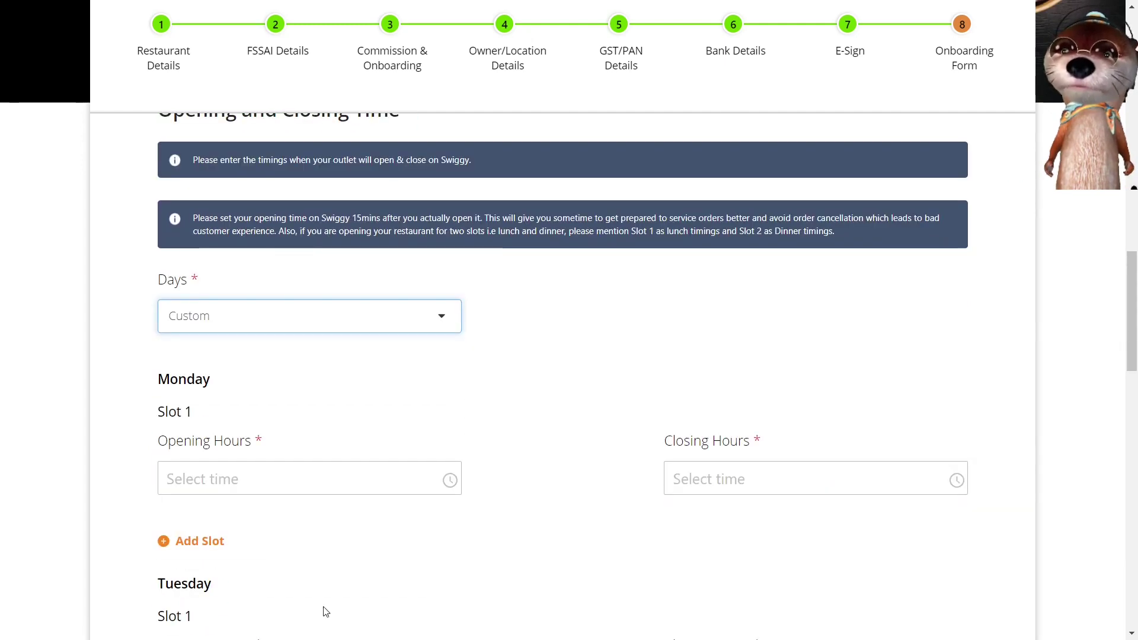
{"action": "scroll", "coordinate": [381, 513], "scroll_direction": "down", "scroll_amount": 3}
{"action": "scroll", "coordinate": [382, 518], "scroll_direction": "up", "scroll_amount": 5}
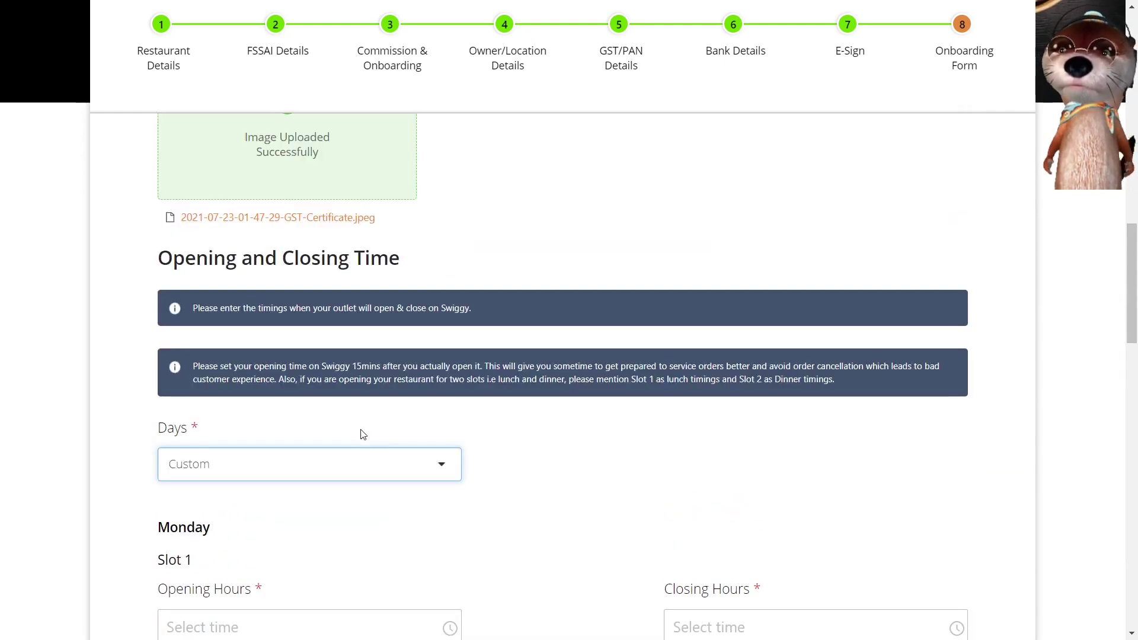
{"action": "left_click", "coordinate": [361, 466]}
{"action": "left_click", "coordinate": [281, 500]}
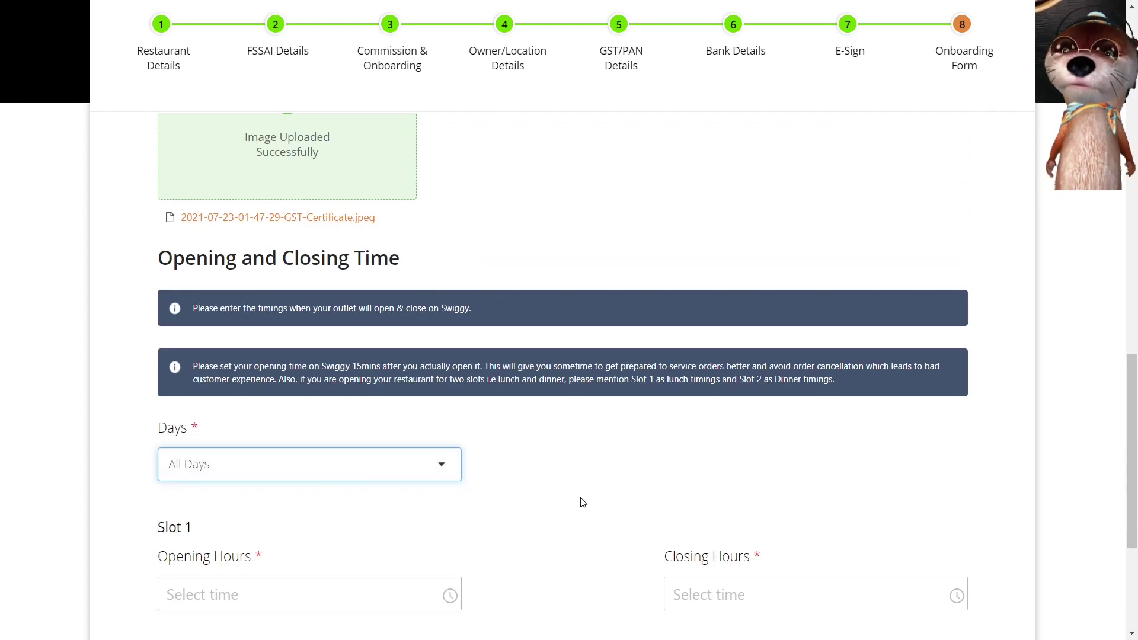
{"action": "scroll", "coordinate": [593, 498], "scroll_direction": "down", "scroll_amount": 3}
- Set opening hours to 10:00 and closing hours to 23:45, then submit the timings
{"action": "left_click", "coordinate": [324, 363]}
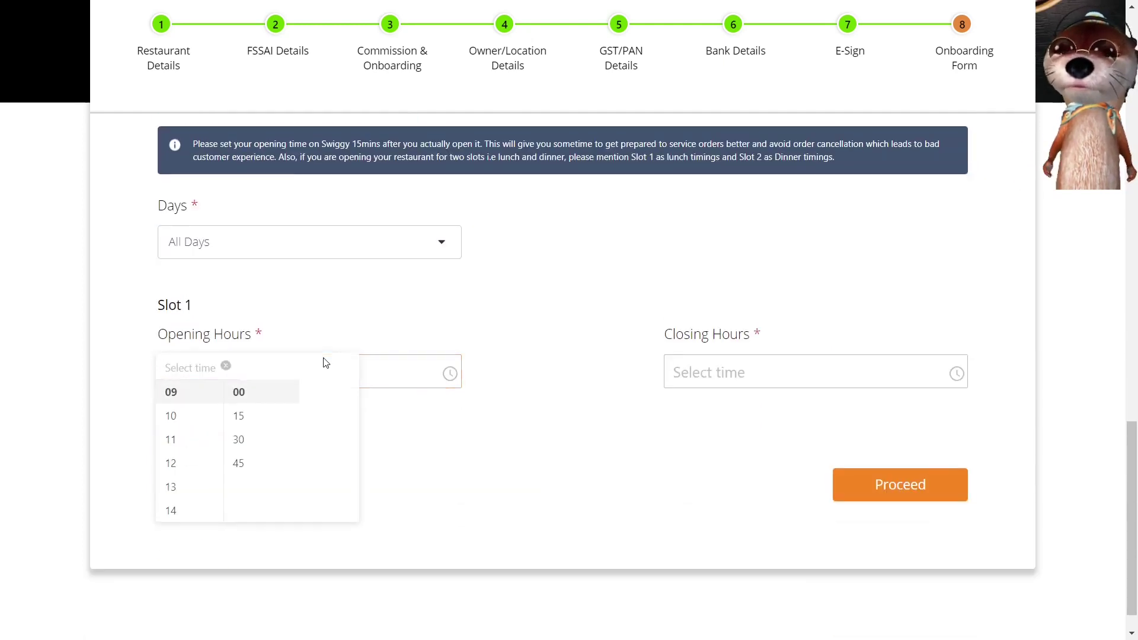
{"action": "type", "text": "1"}
{"action": "left_click", "coordinate": [202, 416]}
{"action": "left_click", "coordinate": [462, 417]}
{"action": "left_click", "coordinate": [805, 368]}
{"action": "scroll", "coordinate": [712, 481], "scroll_direction": "down", "scroll_amount": 5}
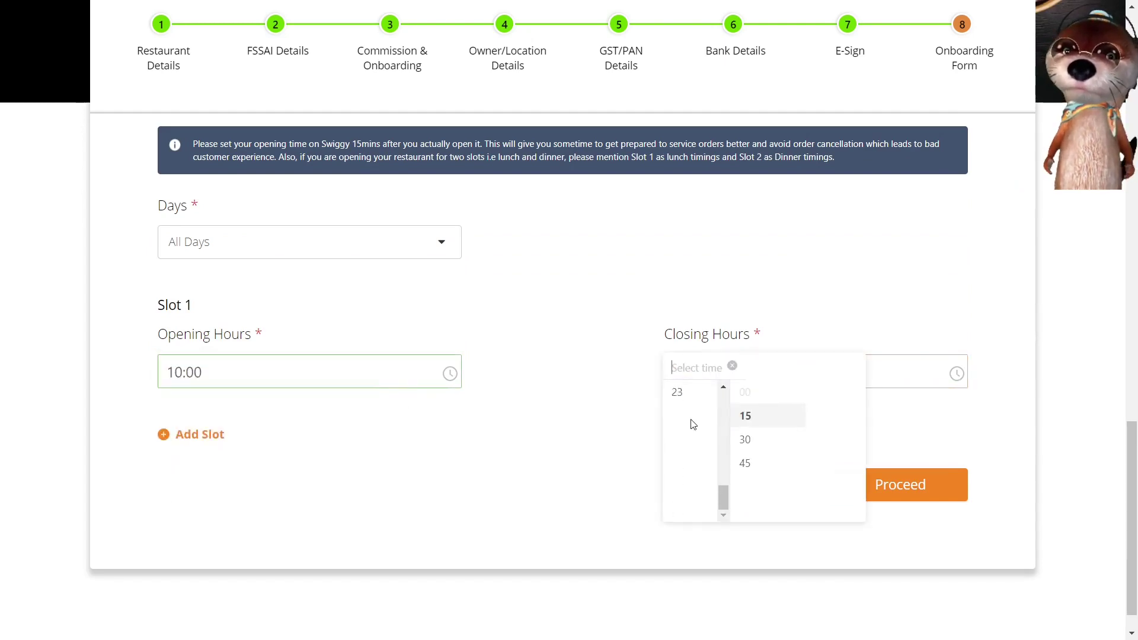
{"action": "left_click", "coordinate": [682, 396]}
{"action": "left_click", "coordinate": [751, 465]}
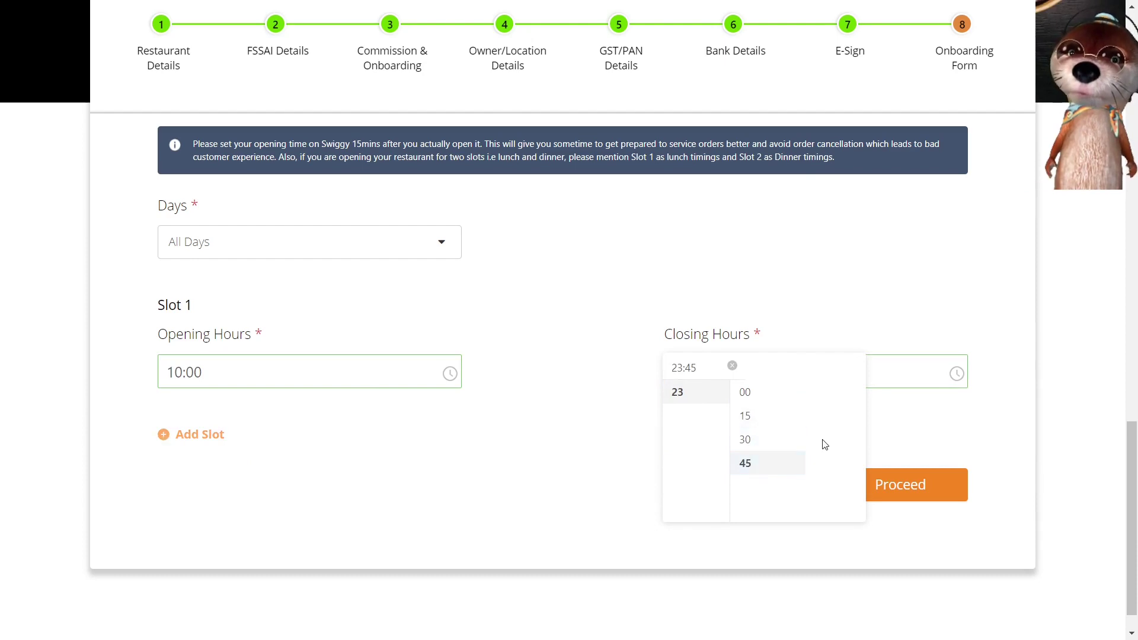
{"action": "left_click", "coordinate": [885, 442]}
{"action": "left_click", "coordinate": [885, 488]}
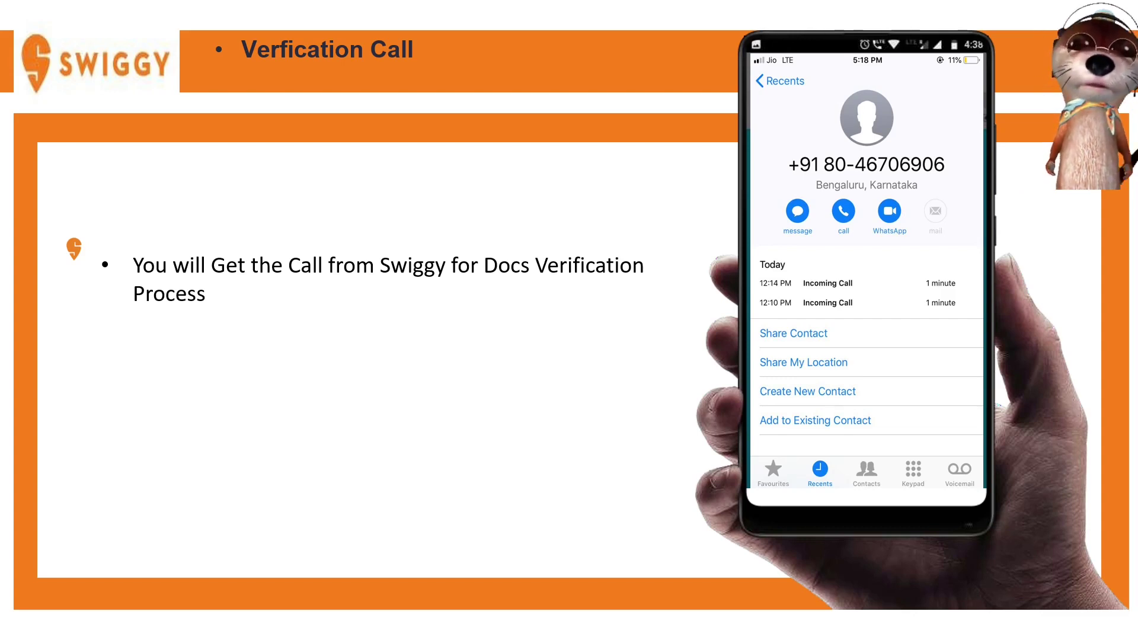
- Advance the presentation by one slide with the right arrow key
{"action": "key", "text": "Right"}
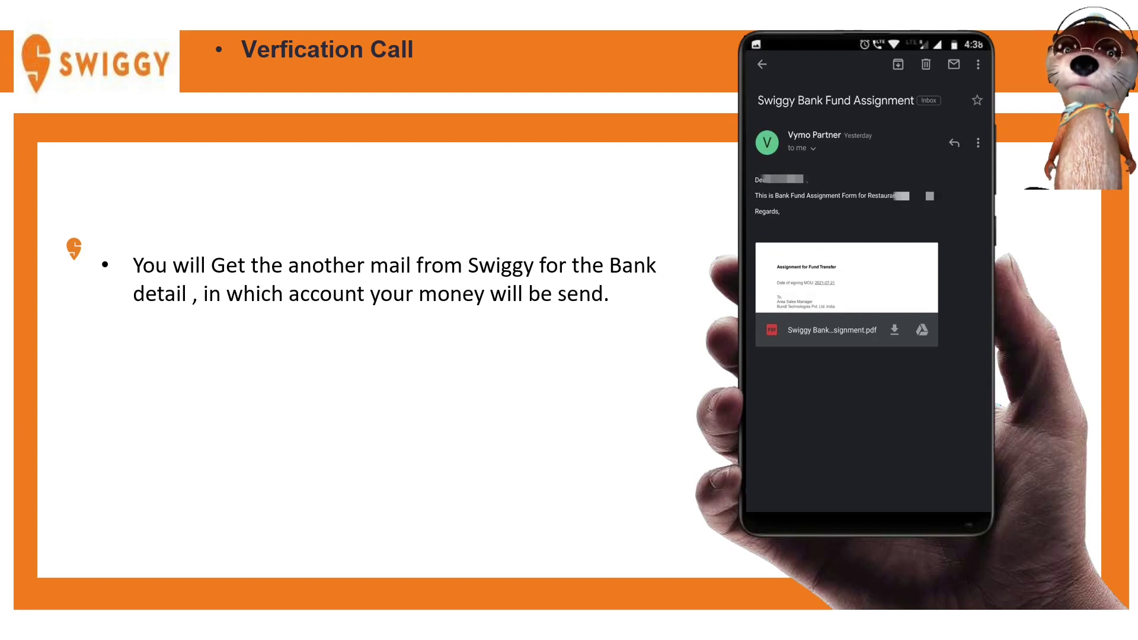